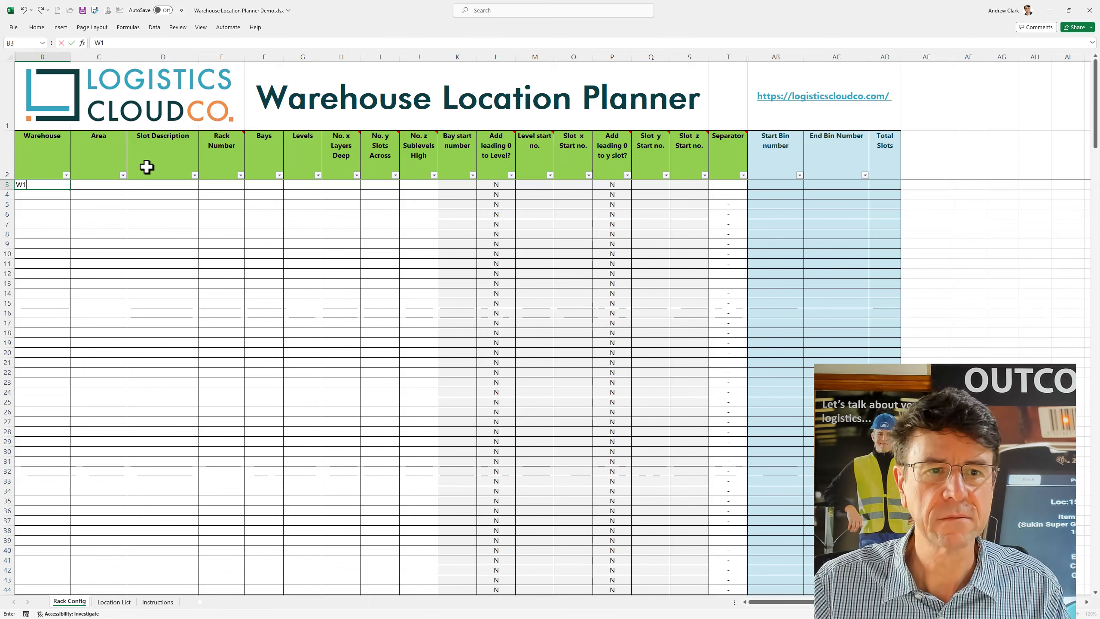
# Complete row 3's warehouse entry W1, set its area to Racking and its slot description to Pallet
pyautogui.press('Tab')
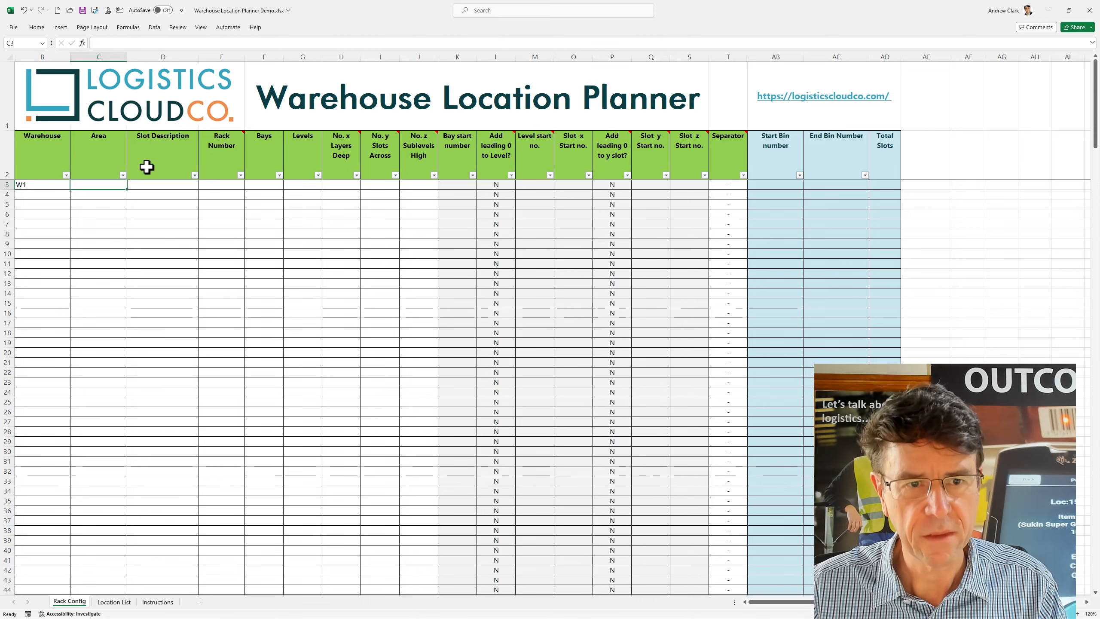
pyautogui.write('Racking')
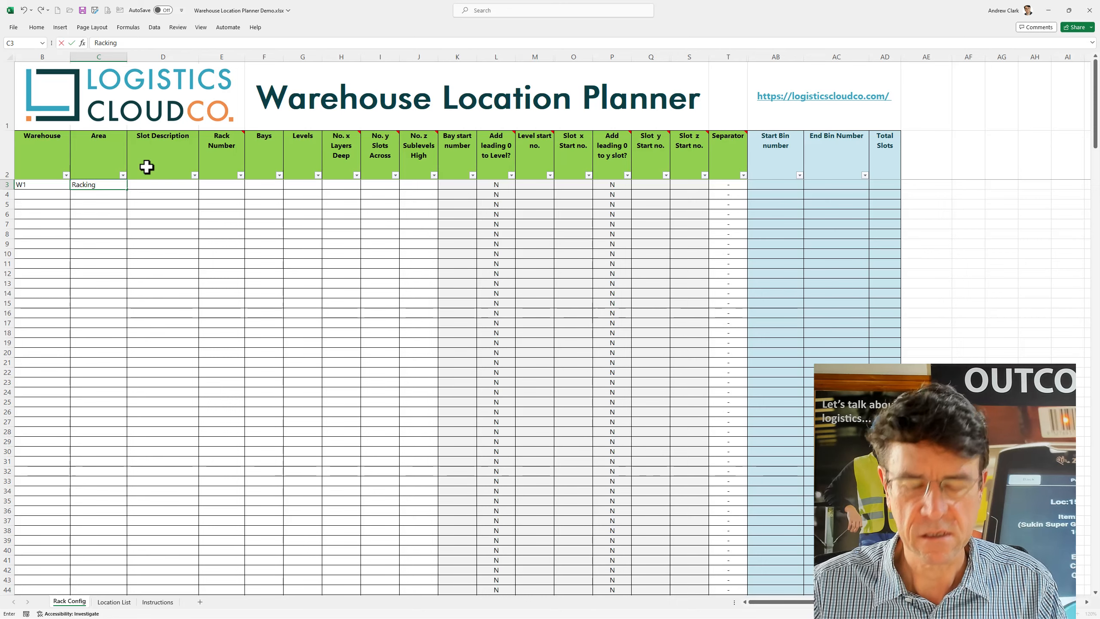
pyautogui.press('Tab')
pyautogui.write('Pal')
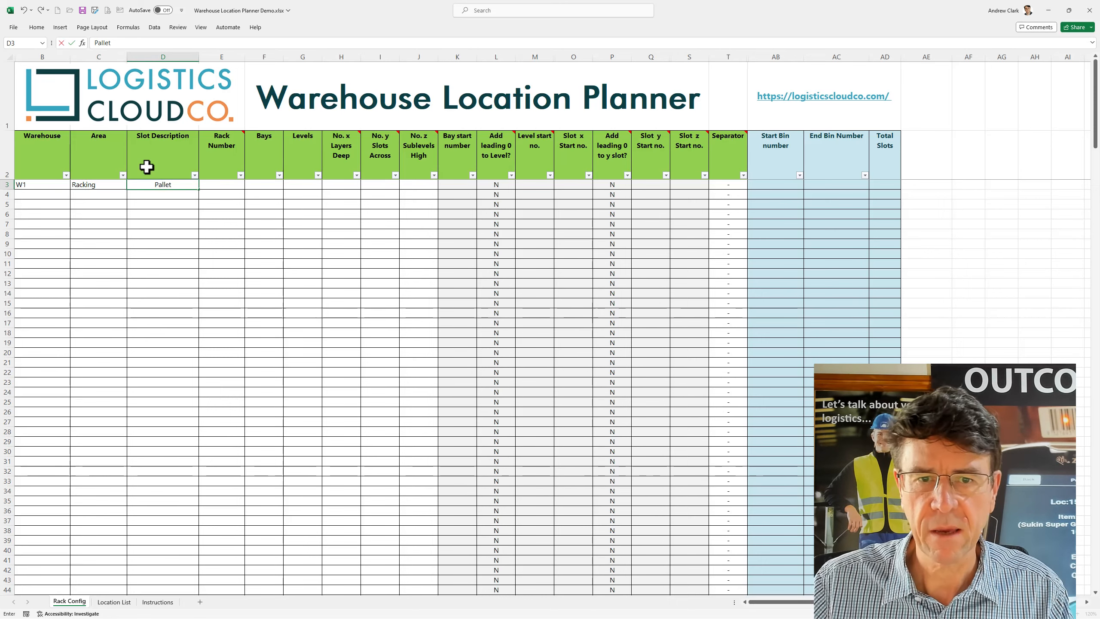
pyautogui.press('Tab')
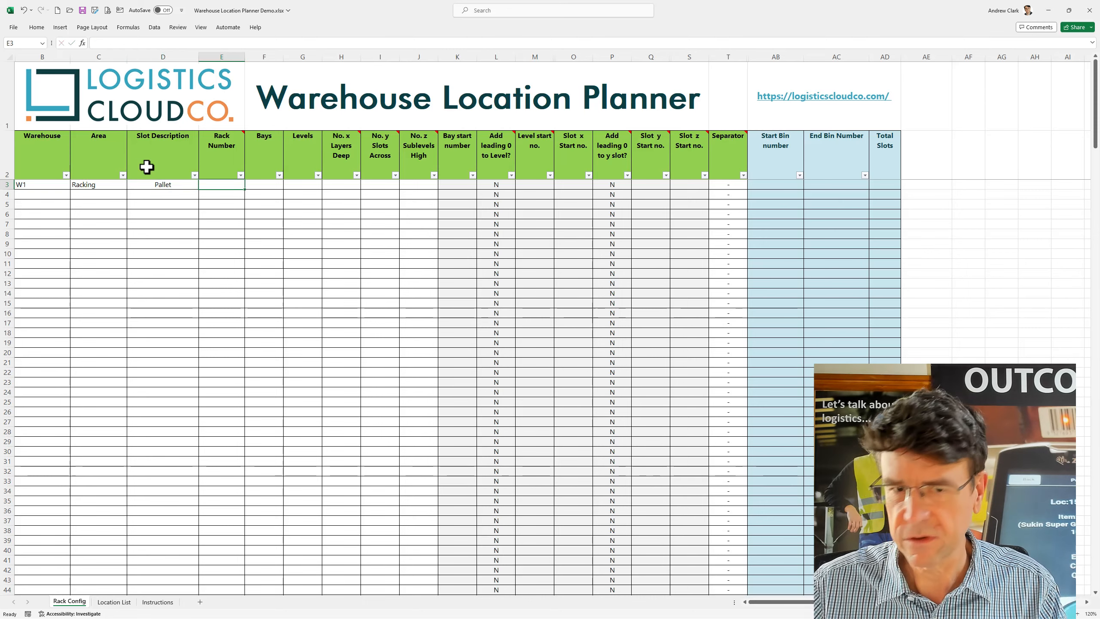
# Give row 3 rack number 01, 6 bays, 5 levels and 2 y slots across, leaving the x layers deep empty
pyautogui.write('01')
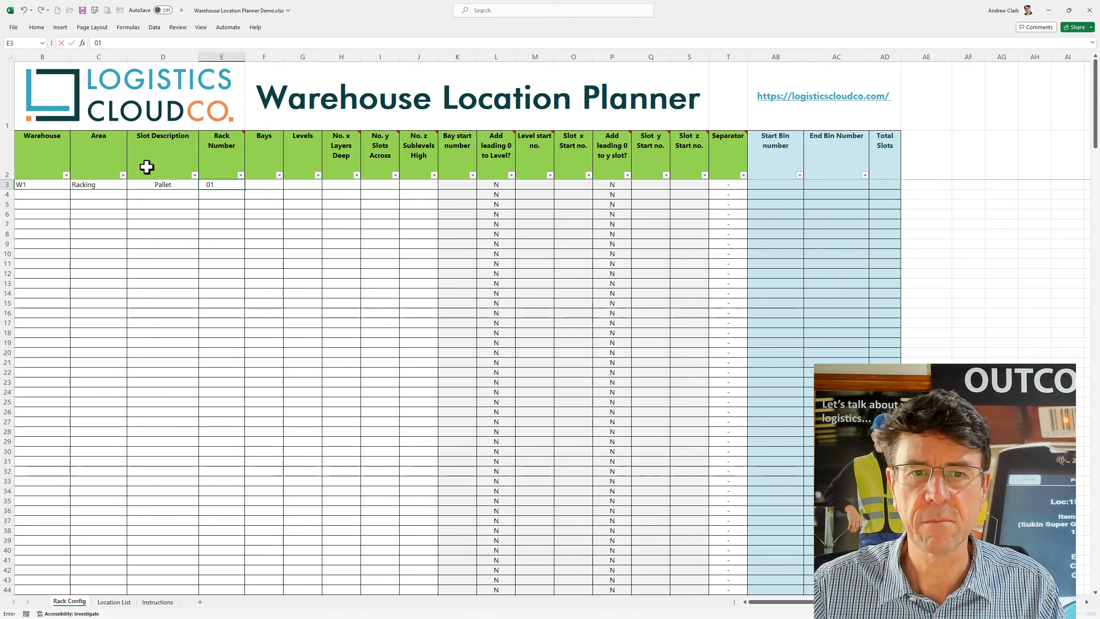
pyautogui.press('Tab')
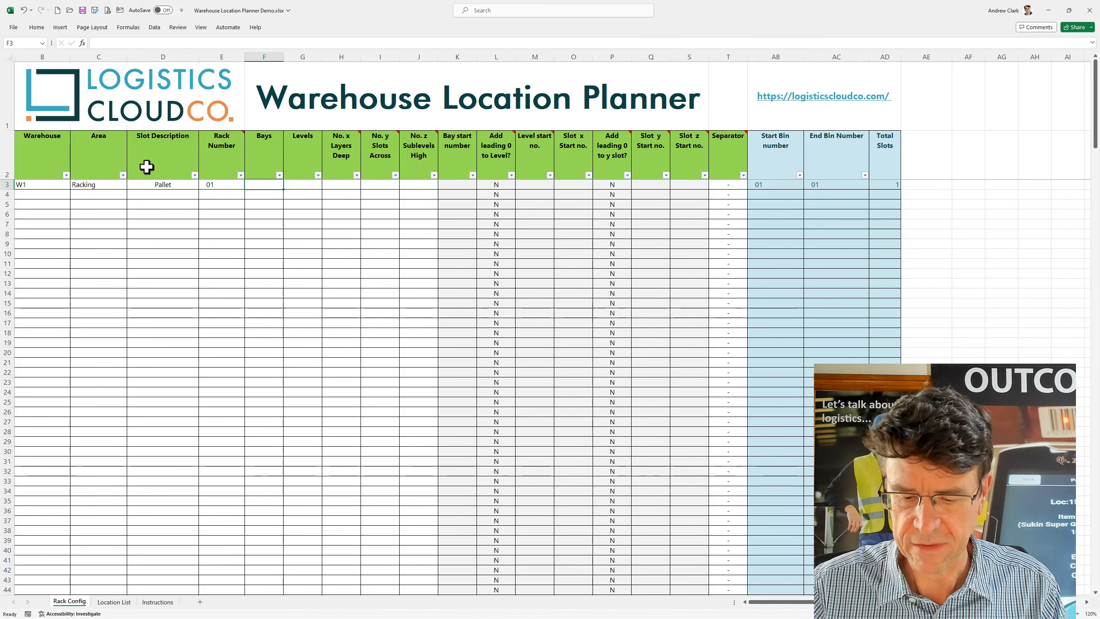
pyautogui.write('6')
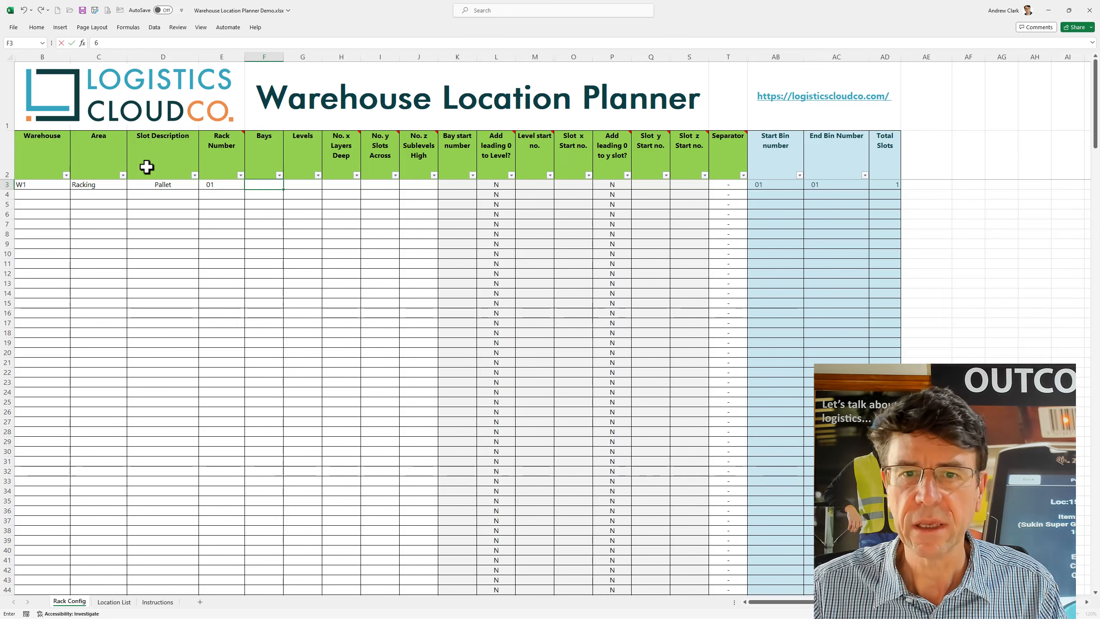
pyautogui.press('Tab')
pyautogui.write('5')
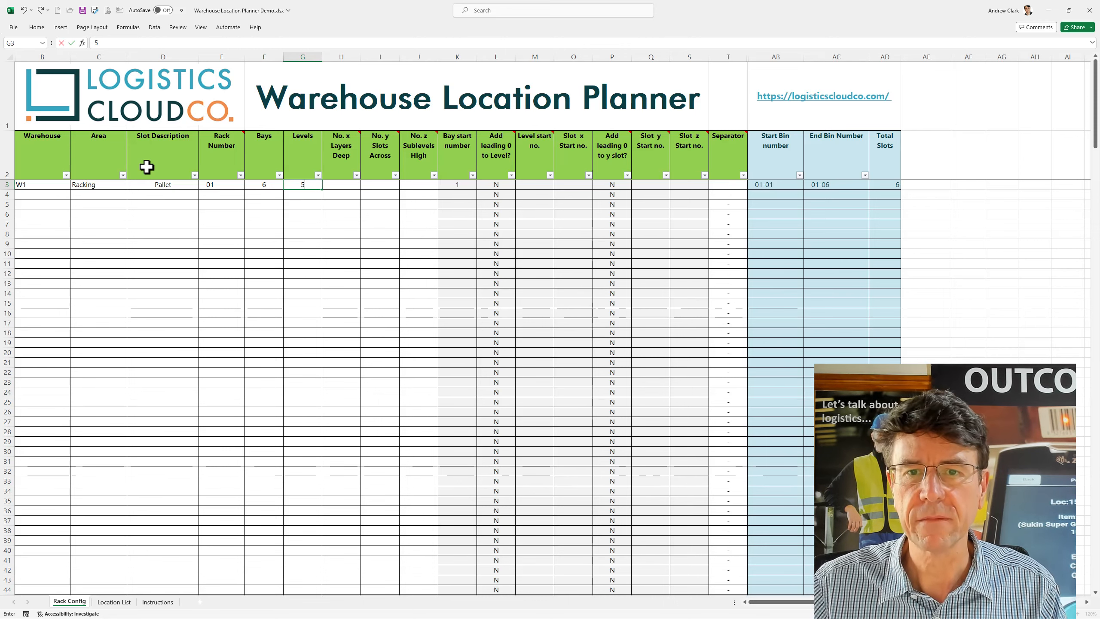
pyautogui.press('Tab')
pyautogui.press('Tab')
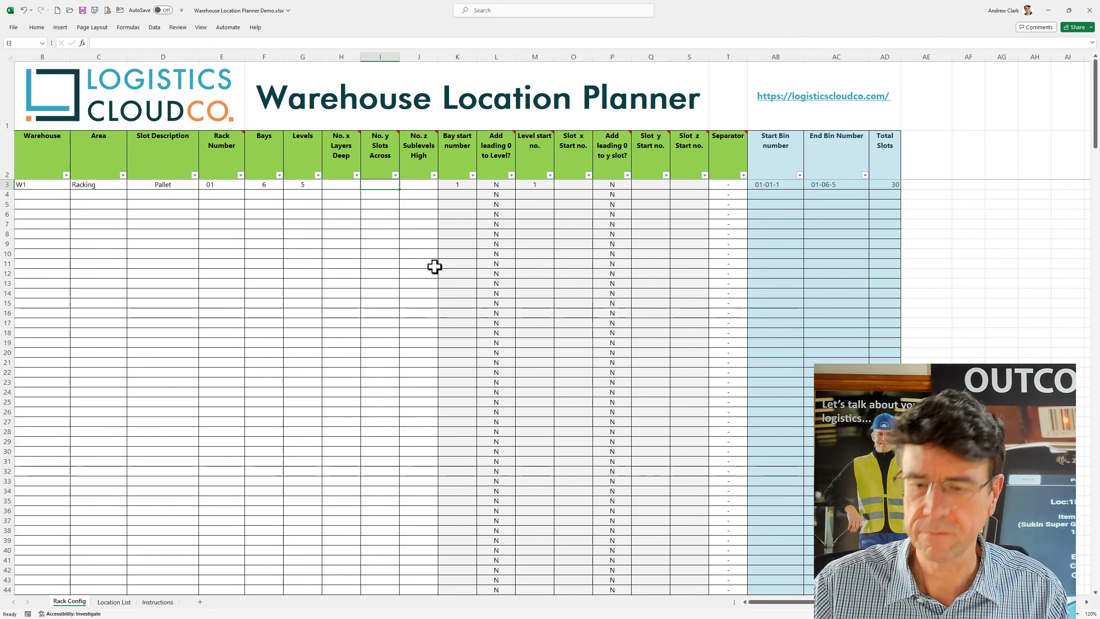
pyautogui.write('2')
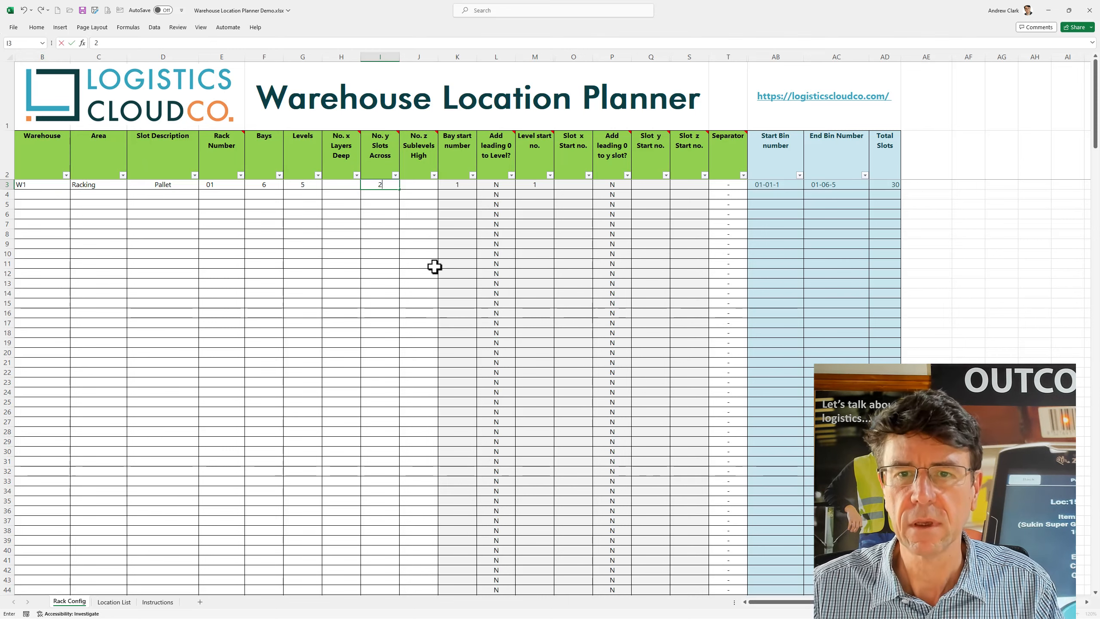
pyautogui.press('Return')
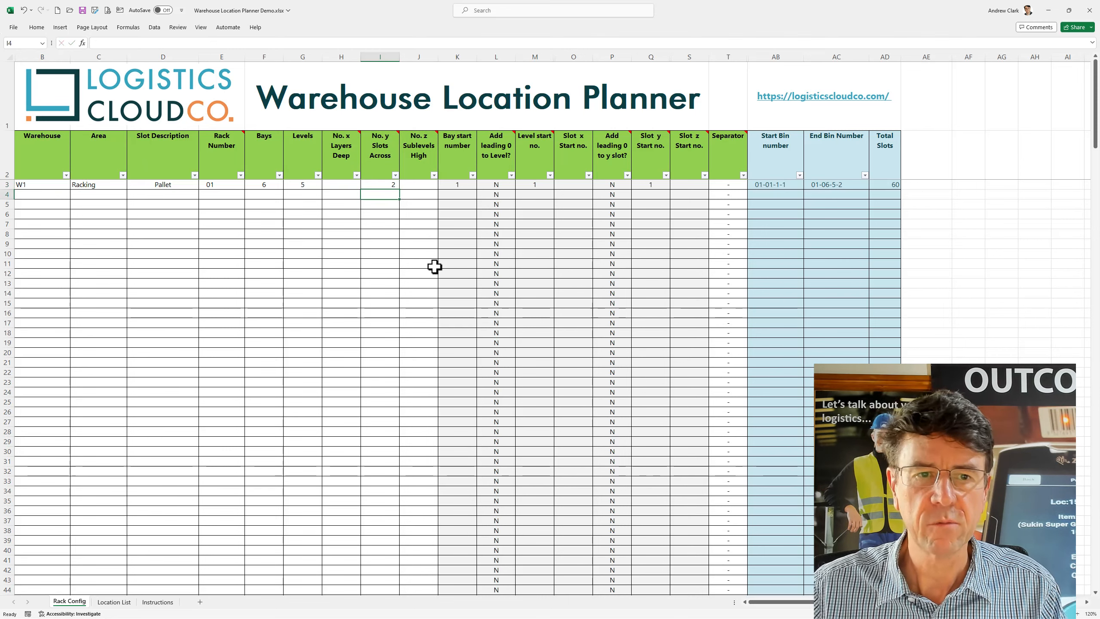
# Examine the bin locations generated for rack 01 in the Location List sheet, down to the end of the list
pyautogui.click(114, 602)
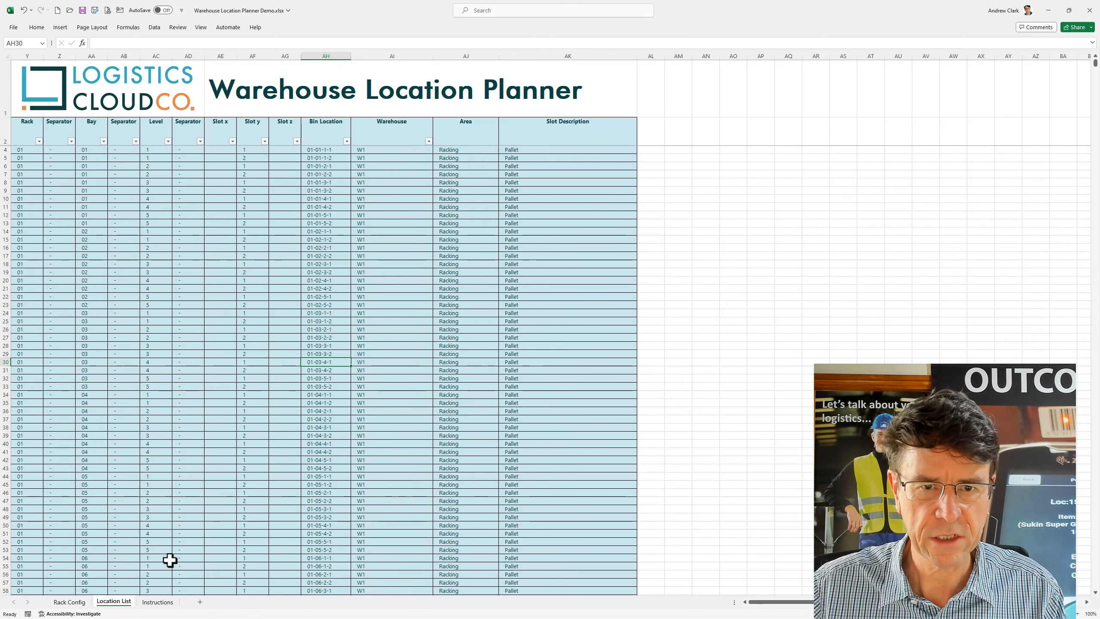
pyautogui.scroll(-4, 323, 299)
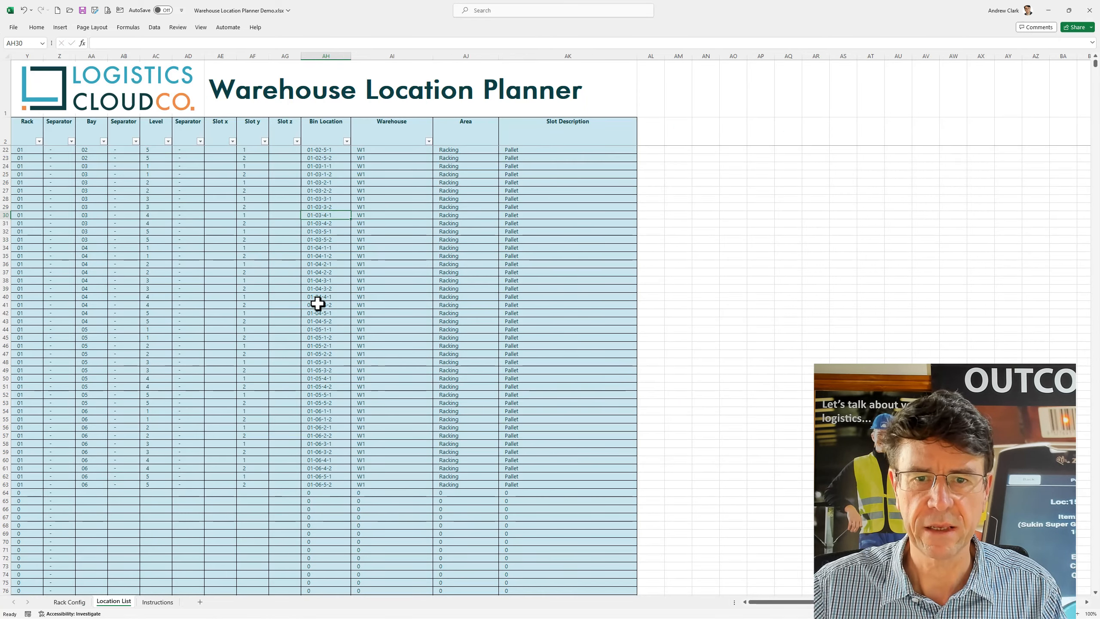
pyautogui.scroll(4, 322, 327)
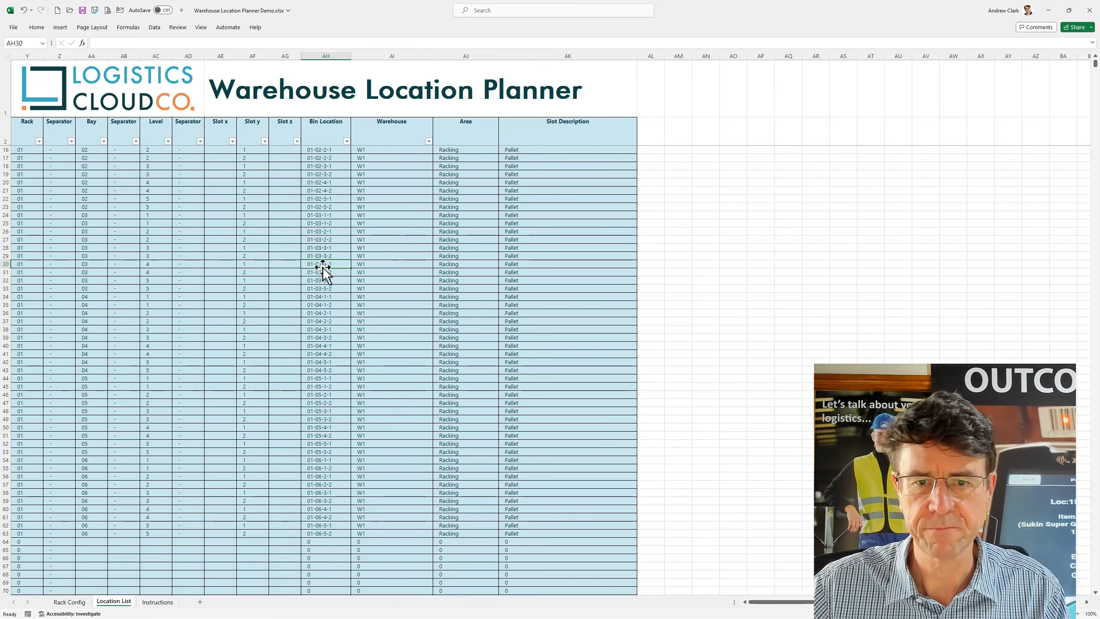
pyautogui.scroll(-12, 319, 277)
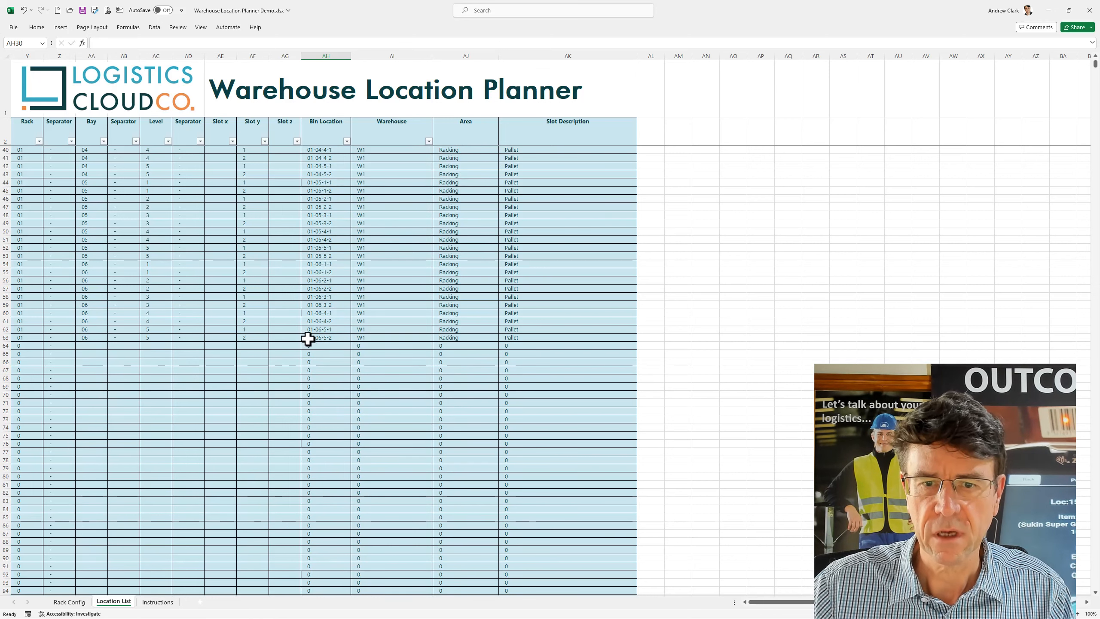
pyautogui.scroll(5, 319, 334)
pyautogui.scroll(7, 328, 324)
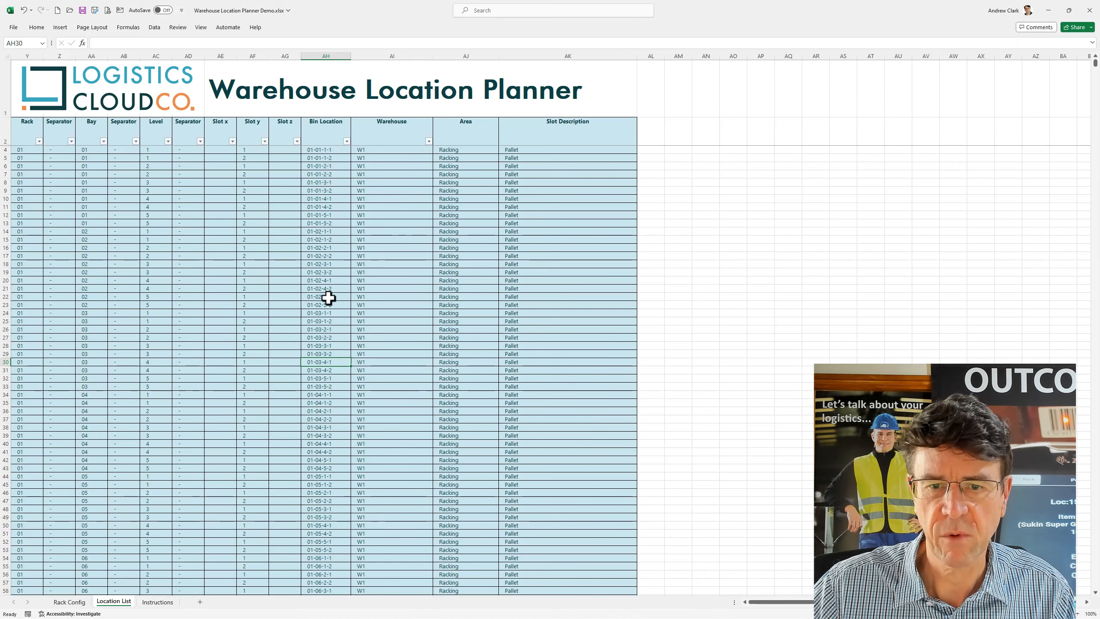
pyautogui.scroll(-10, 328, 298)
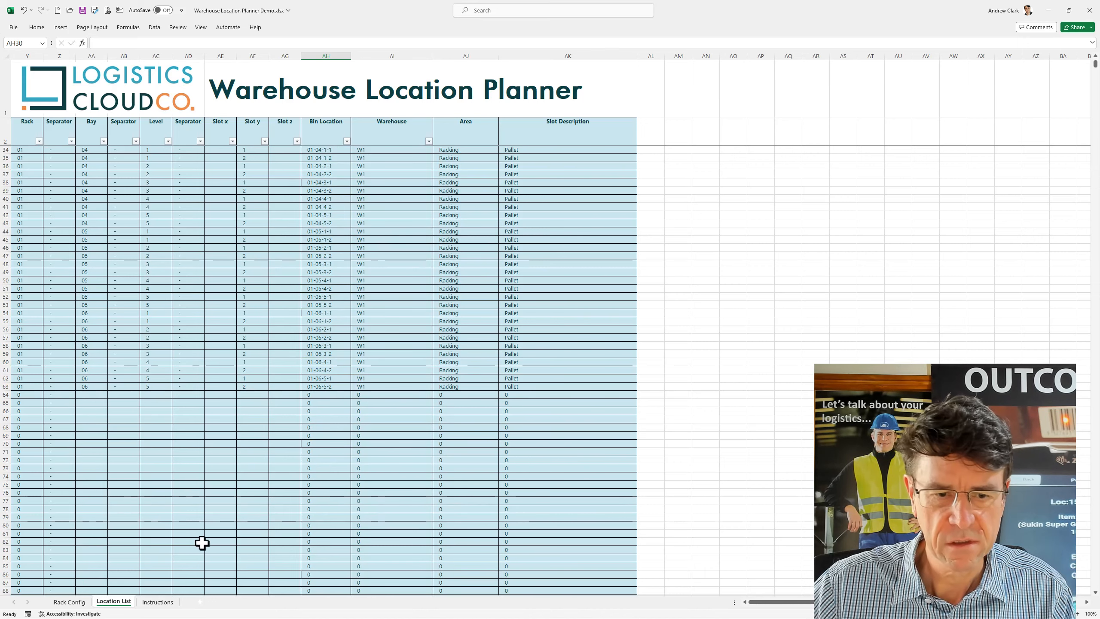
# Fill row 3 of the Rack Config sheet, from Warehouse to y Slots Across, down to row 6 as racks 02 to 04
pyautogui.click(67, 603)
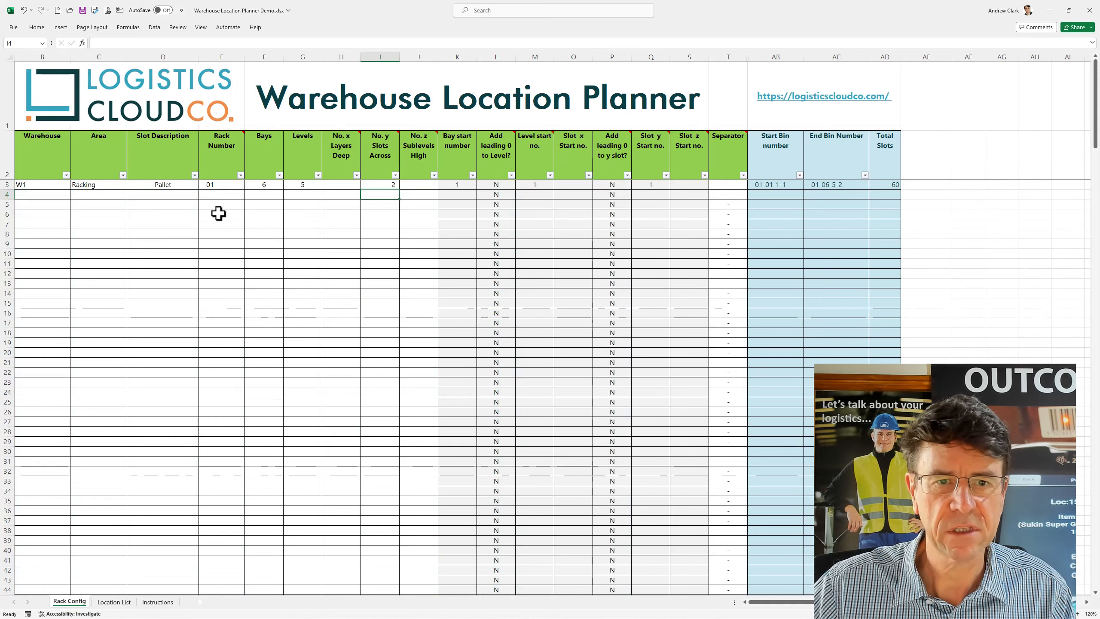
pyautogui.moveTo(65, 185); pyautogui.dragTo(391, 216)
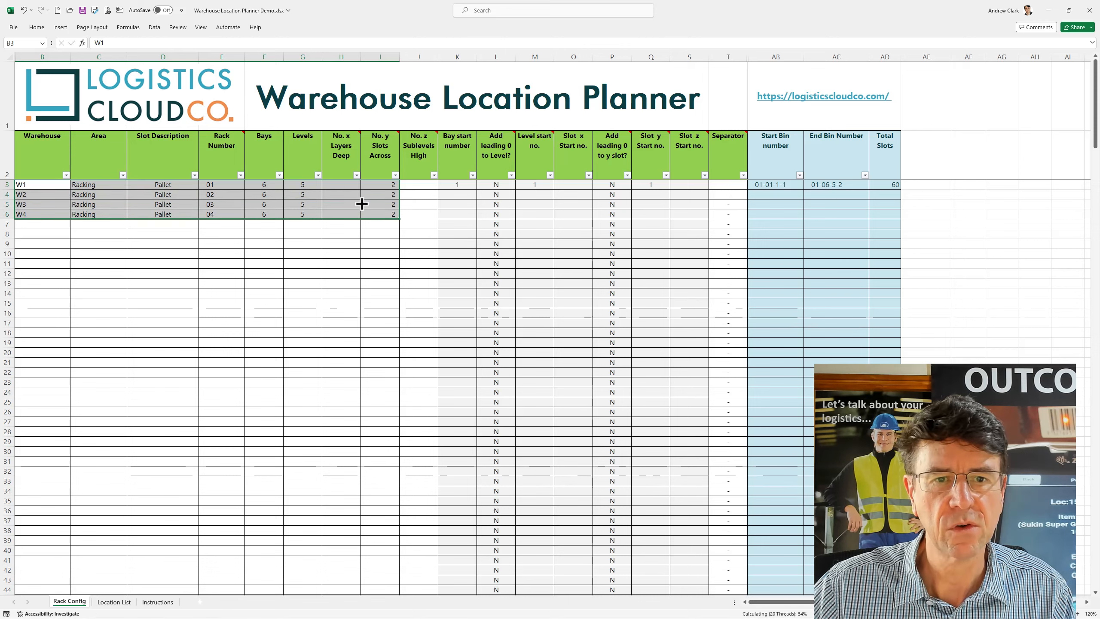
pyautogui.click(227, 190)
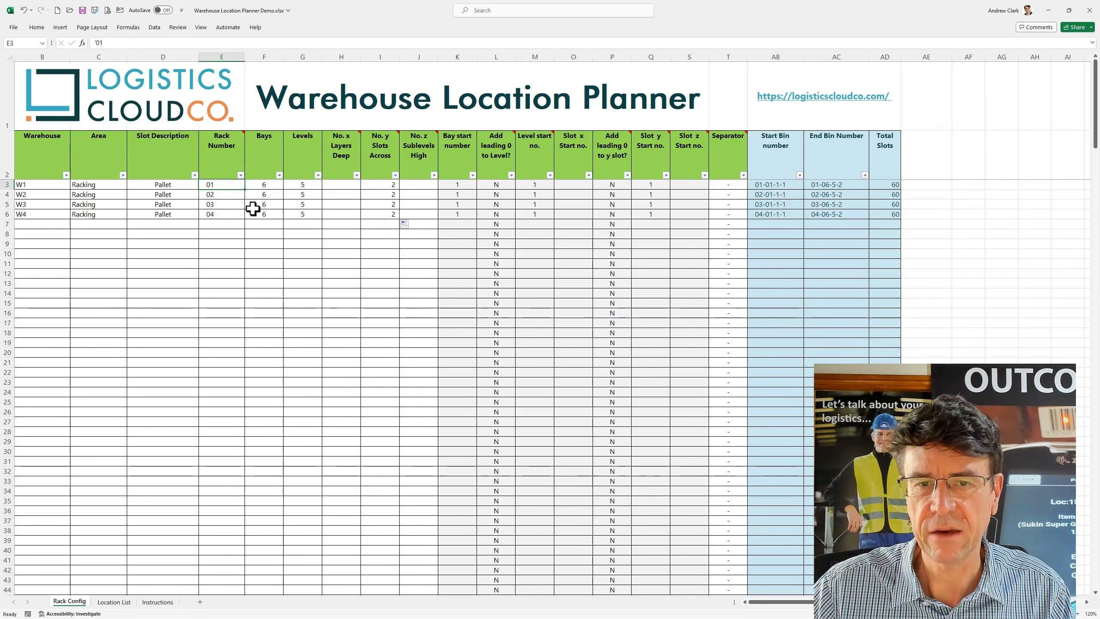
# Enlarge the Location List sheet to 120% and examine the bin locations generated for racks 02 to 04
pyautogui.click(113, 602)
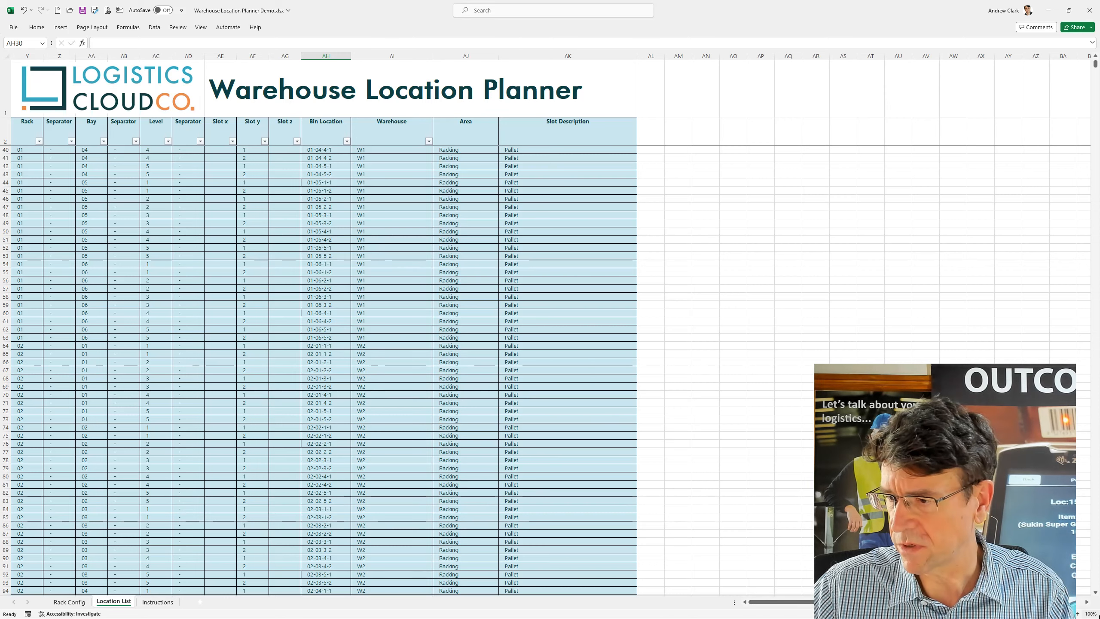
pyautogui.click(1079, 615)
pyautogui.click(1078, 614)
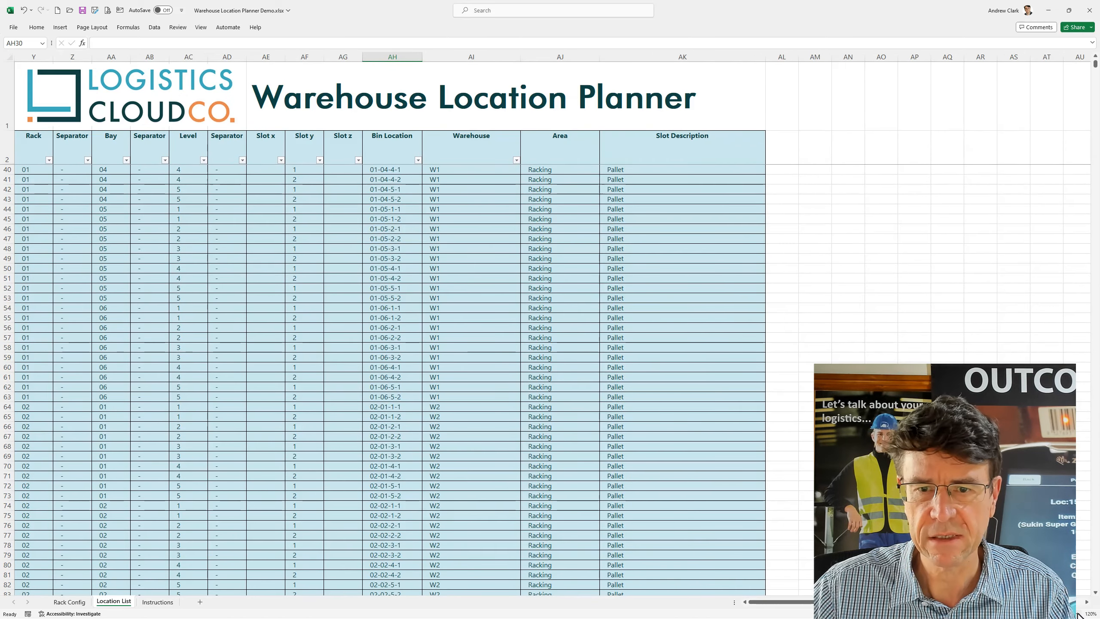
pyautogui.scroll(-2, 405, 342)
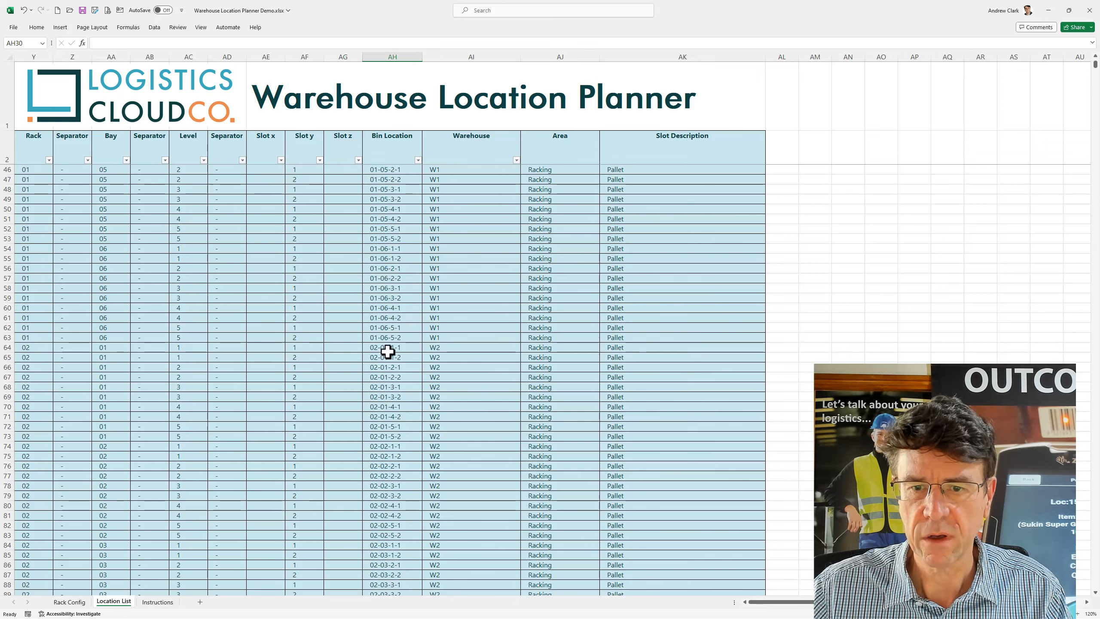
pyautogui.scroll(-10, 423, 348)
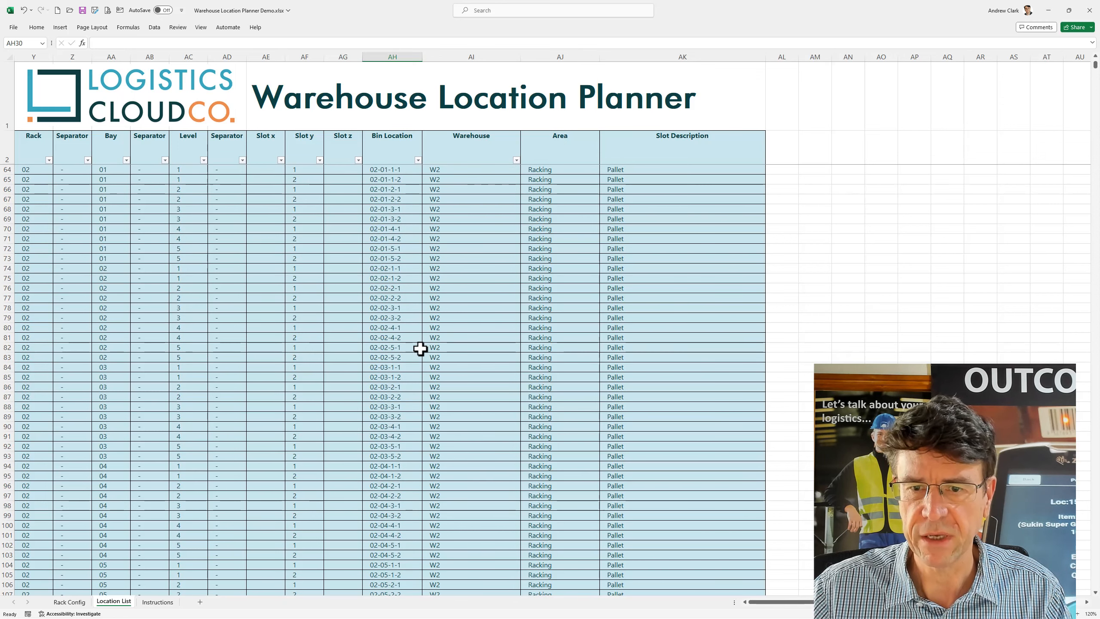
pyautogui.scroll(-17, 420, 348)
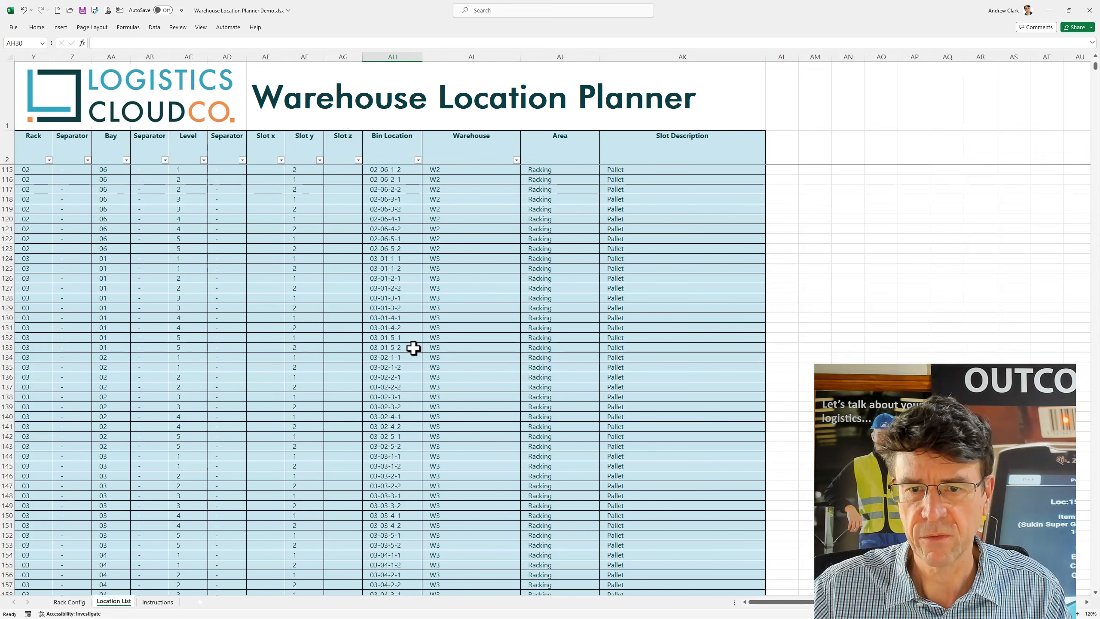
pyautogui.scroll(-4, 414, 348)
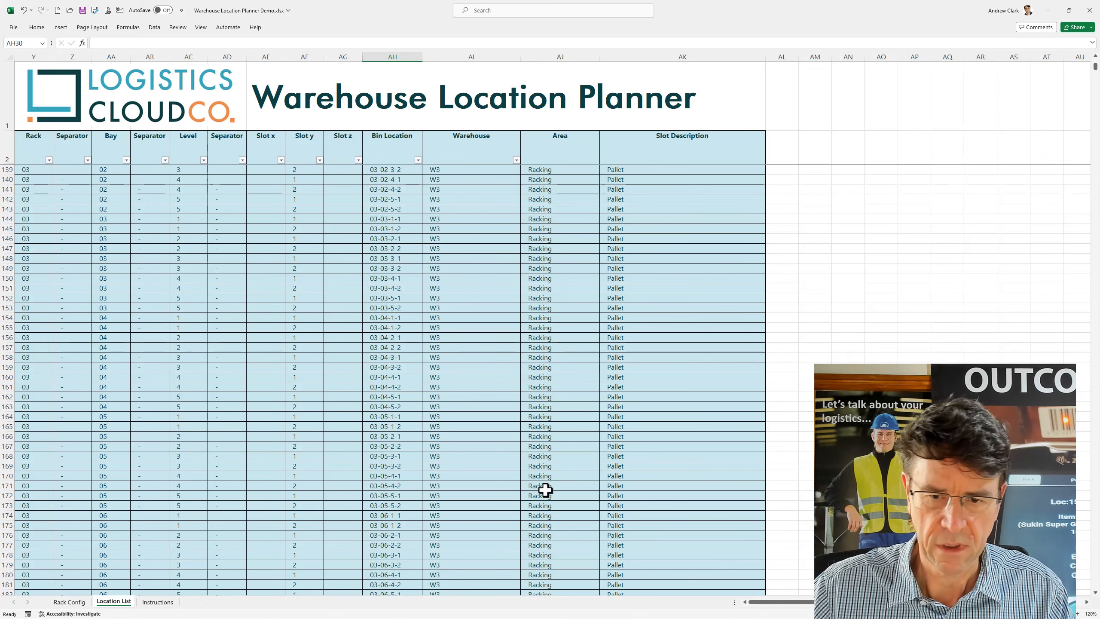
pyautogui.scroll(-9, 378, 495)
pyautogui.scroll(-17, 378, 496)
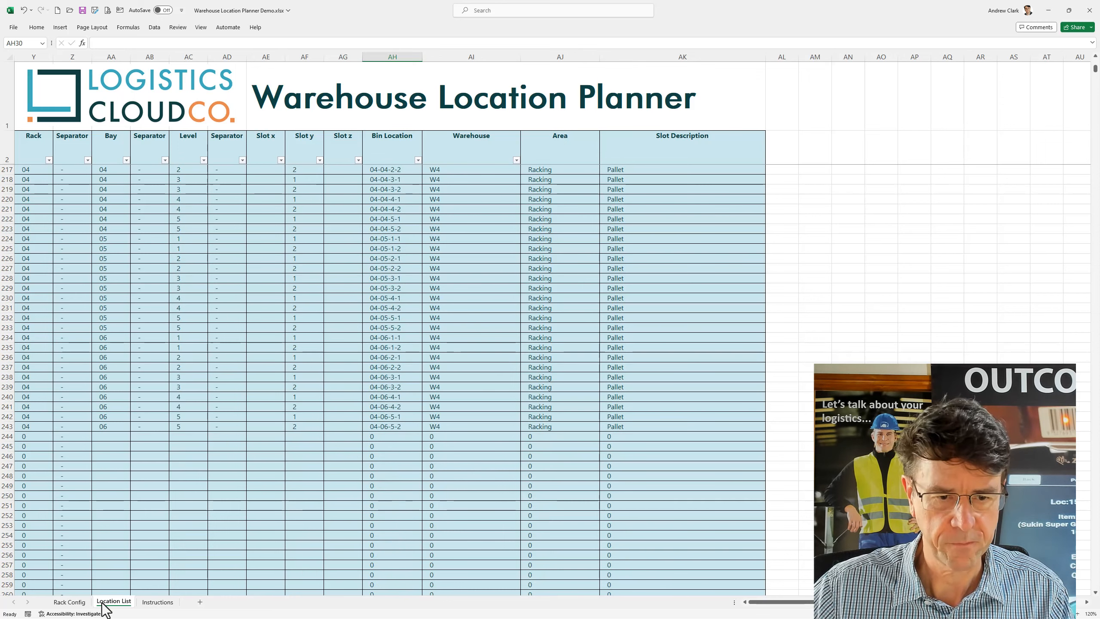
# Copy warehouse W1 down the Warehouse column of the Rack Config sheet from row 3 to row 13
pyautogui.click(68, 602)
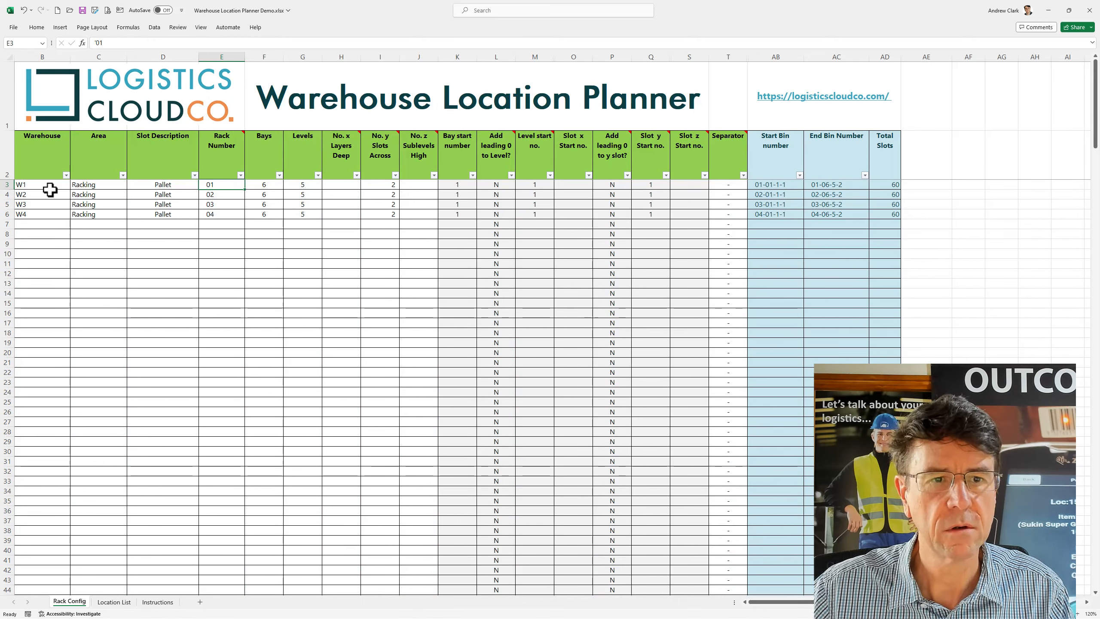
pyautogui.moveTo(49, 190); pyautogui.dragTo(39, 285)
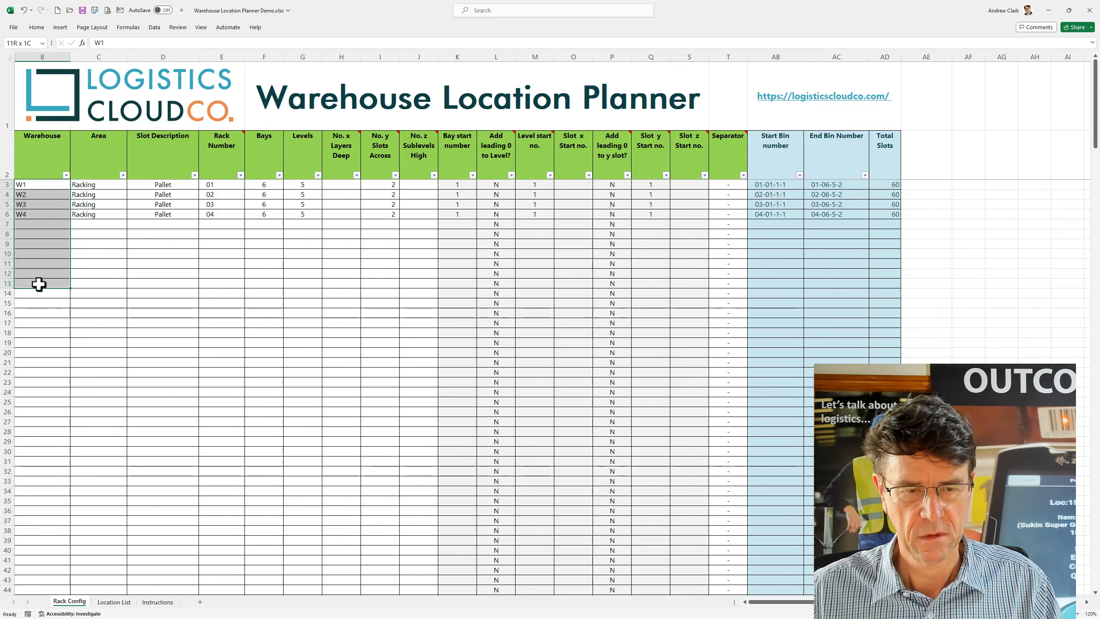
pyautogui.hotkey('ctrl', 'd')
# Set row 7's area to Shelving and its slot description to Shelf
pyautogui.click(100, 234)
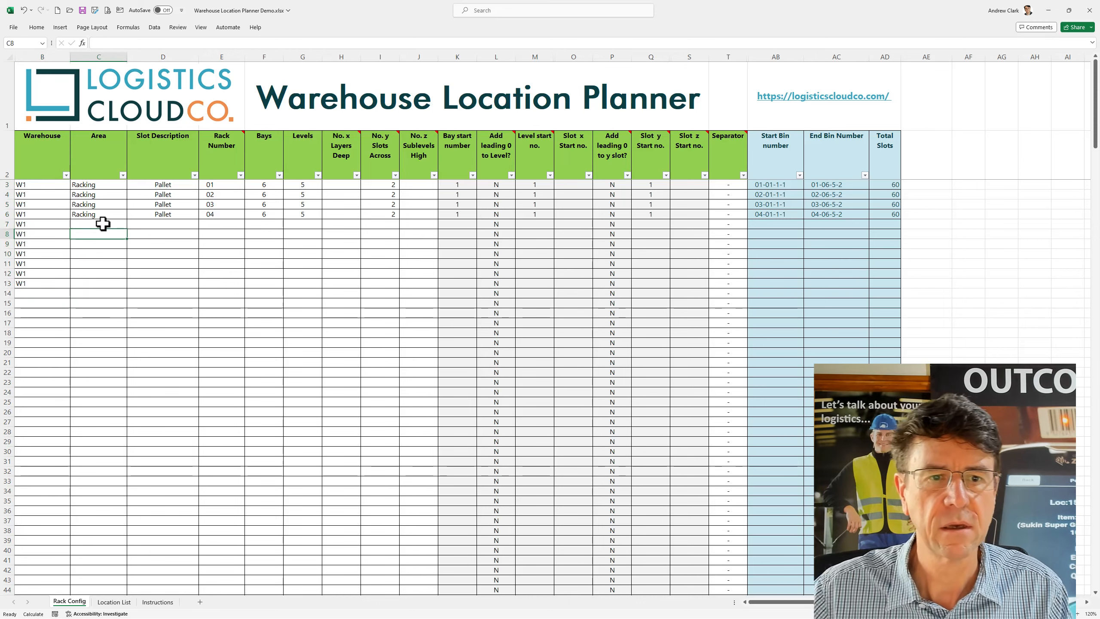
pyautogui.click(102, 224)
pyautogui.write('Sh')
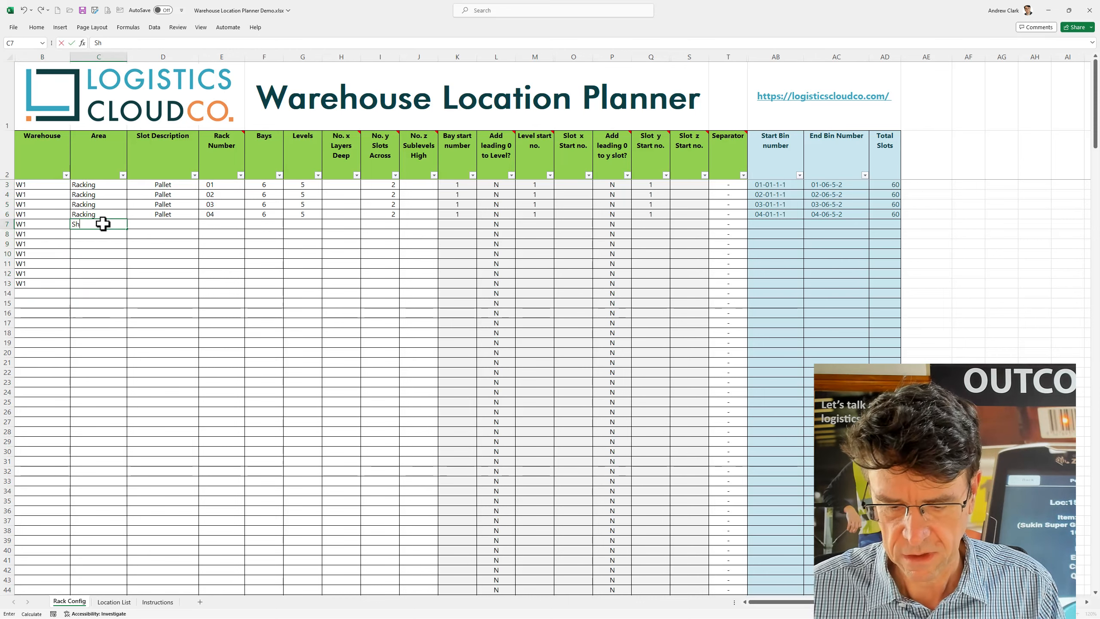
pyautogui.write('elving')
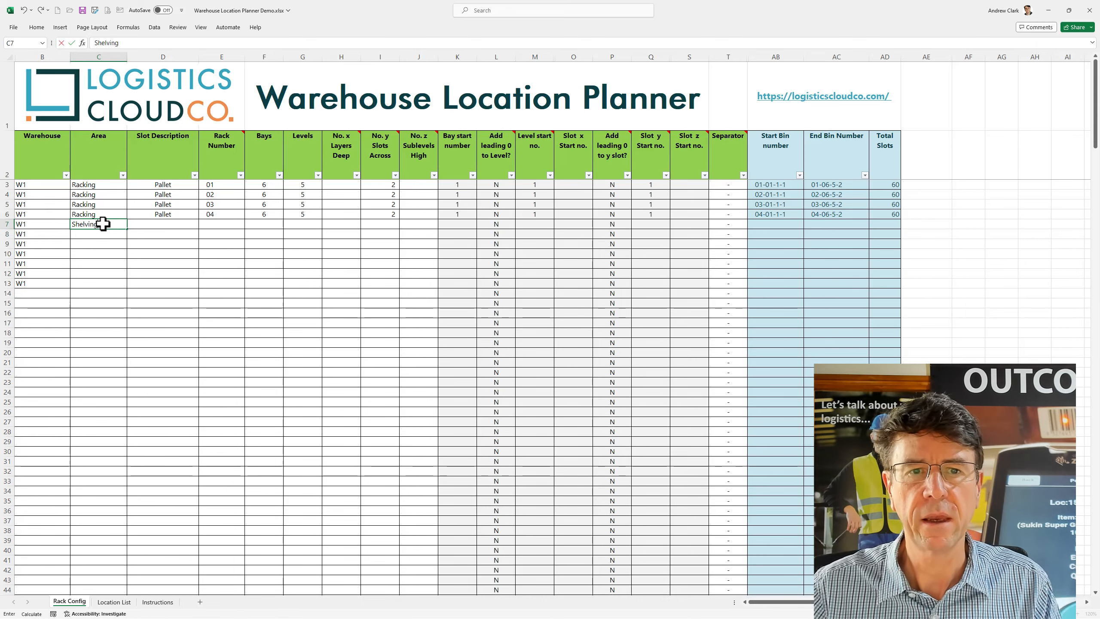
pyautogui.press('Tab')
pyautogui.write('Shel')
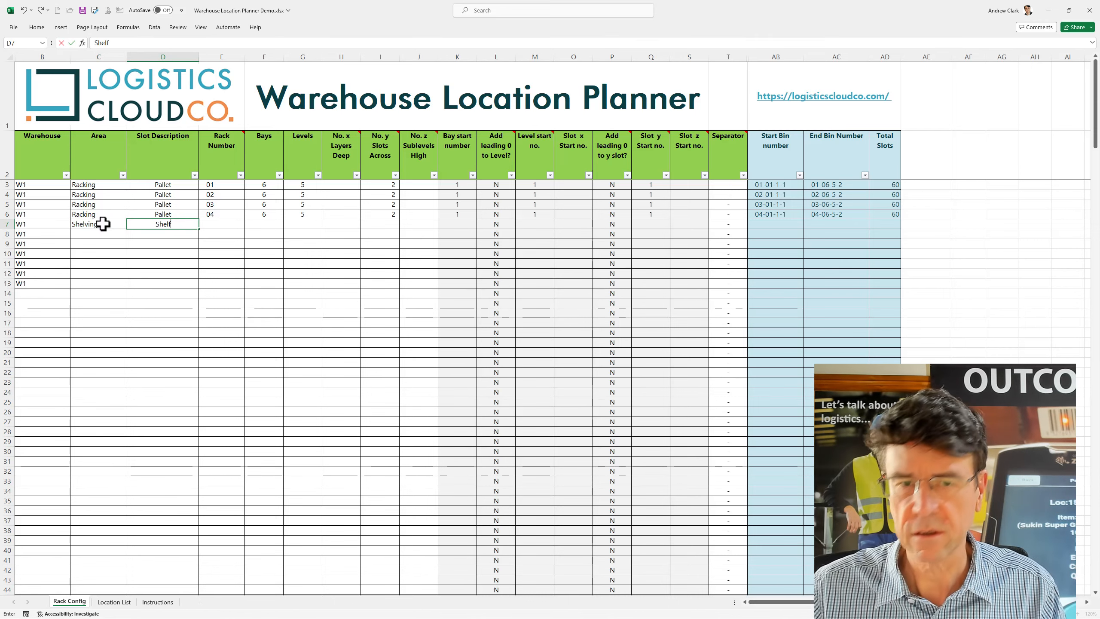
pyautogui.press('Tab')
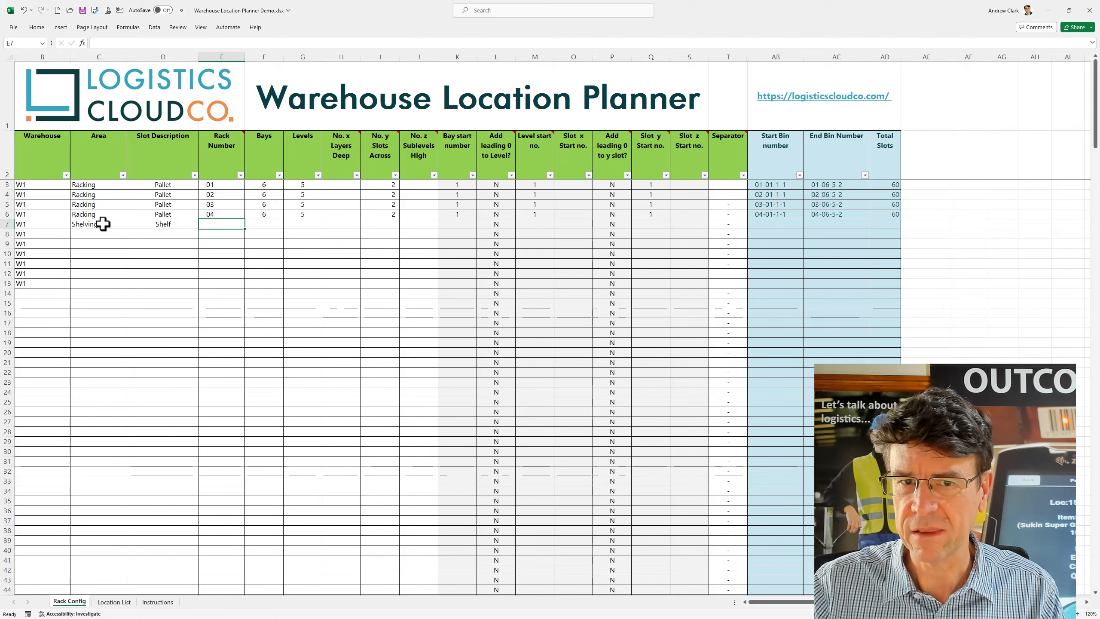
# Renumber the racks in rows 3 to 6 as A01 to A04 and view their bin locations in the Location List sheet
pyautogui.click(215, 184)
pyautogui.write('A01')
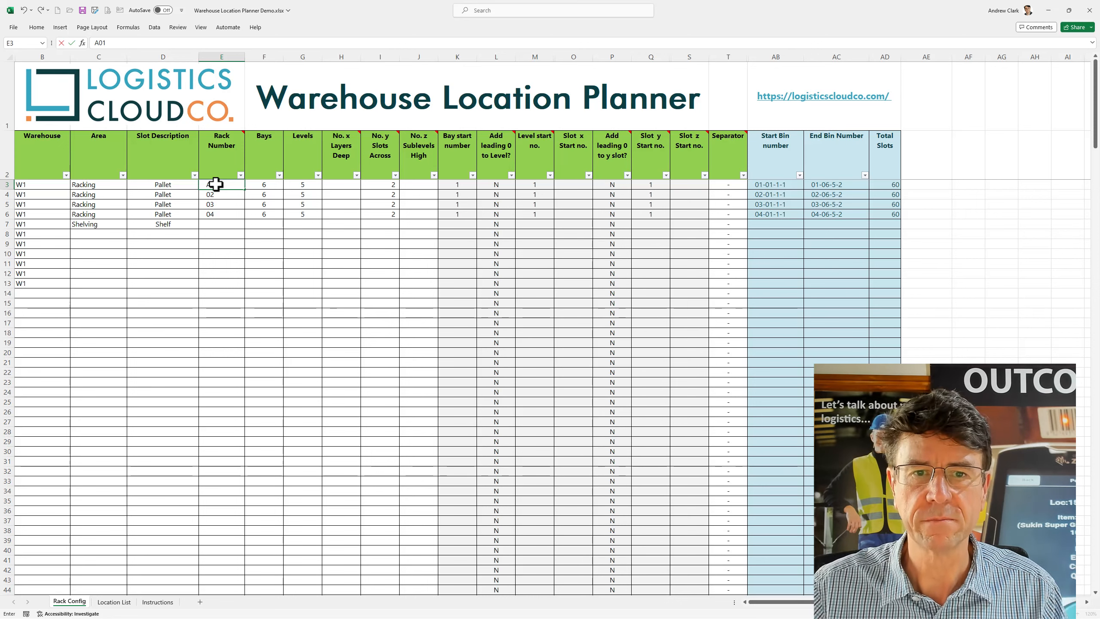
pyautogui.press('Return')
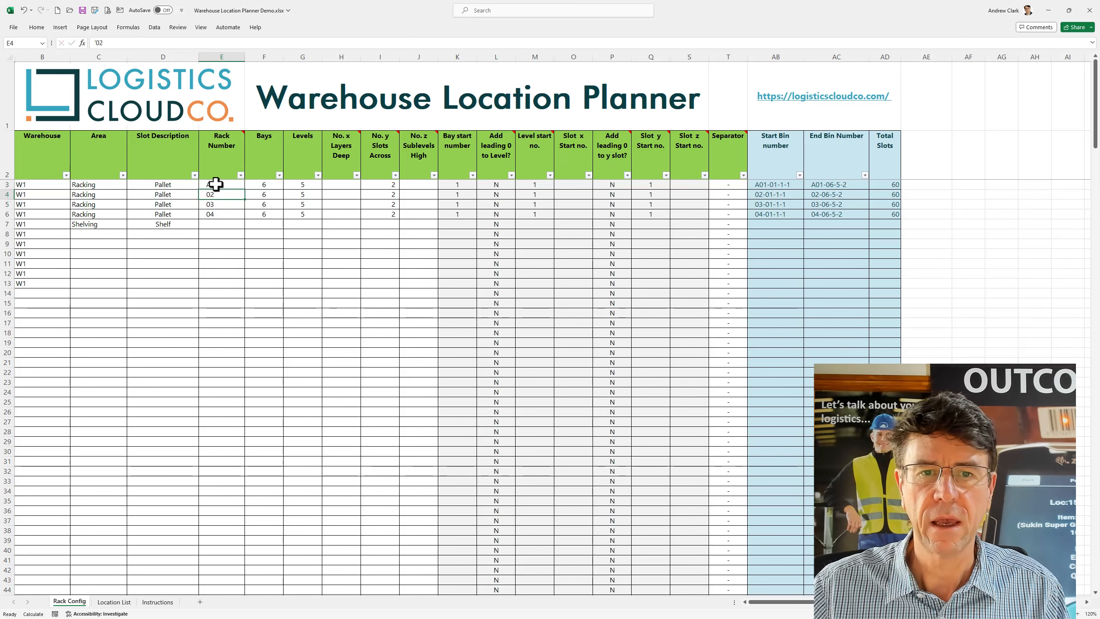
pyautogui.click(216, 184)
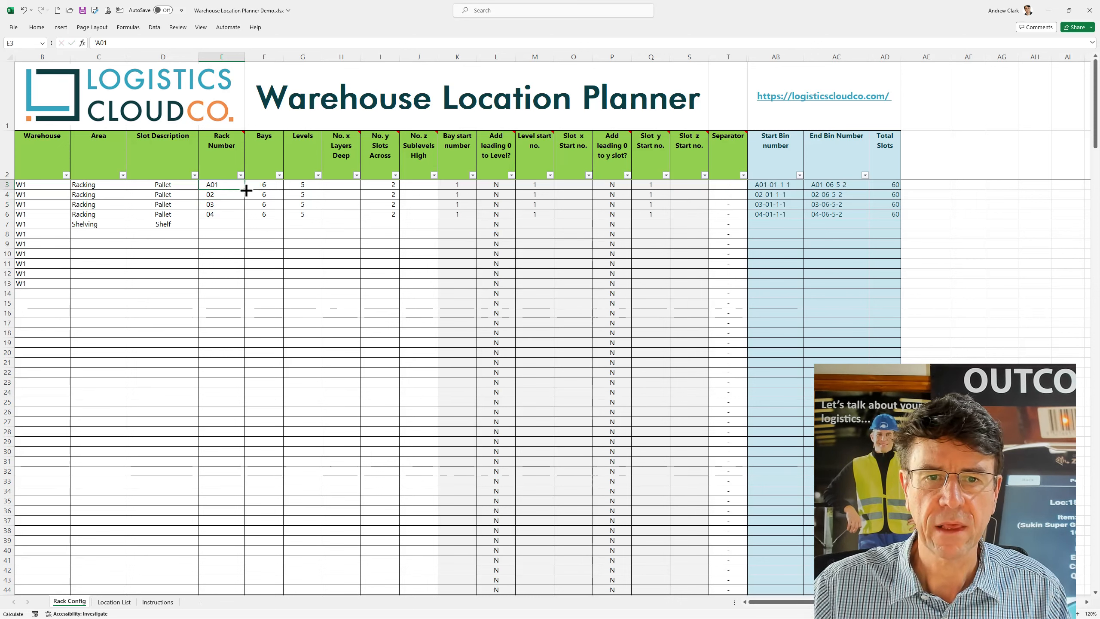
pyautogui.moveTo(244, 189); pyautogui.dragTo(240, 223)
pyautogui.click(227, 195)
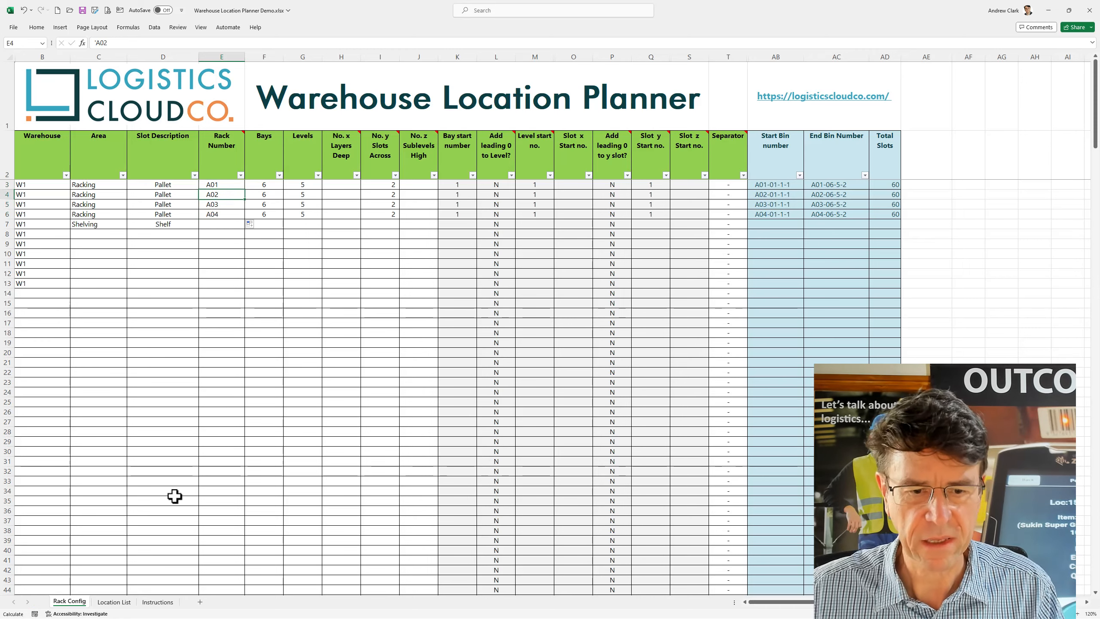
pyautogui.click(114, 603)
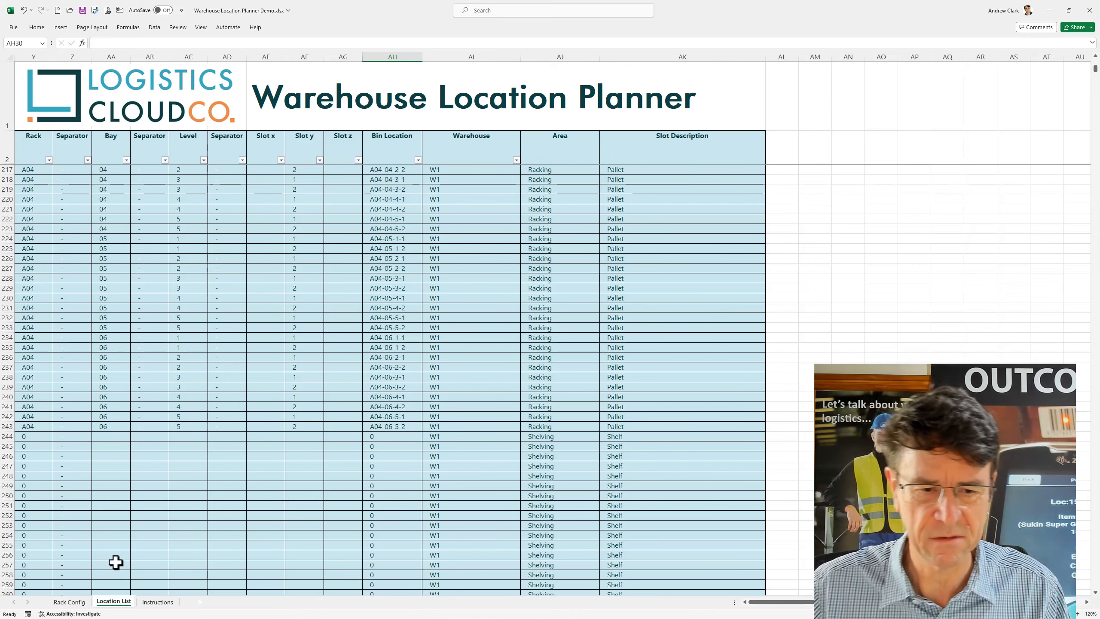
pyautogui.click(69, 602)
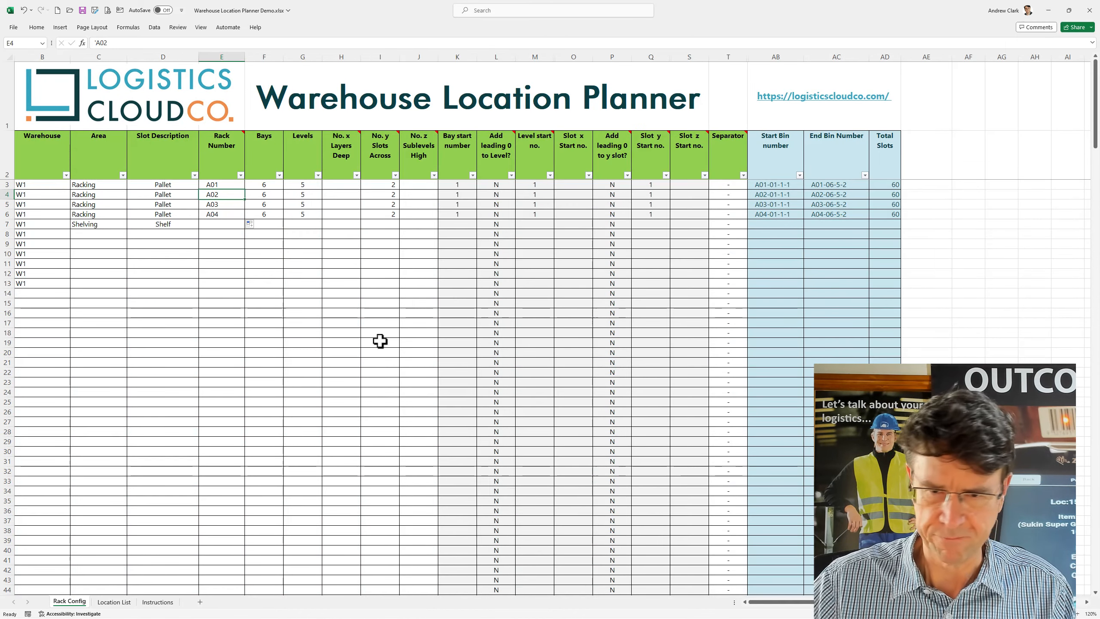
# Set the rack numbers in rows 3 to 6 of the Rack Config sheet back to 01 to 04
pyautogui.click(223, 223)
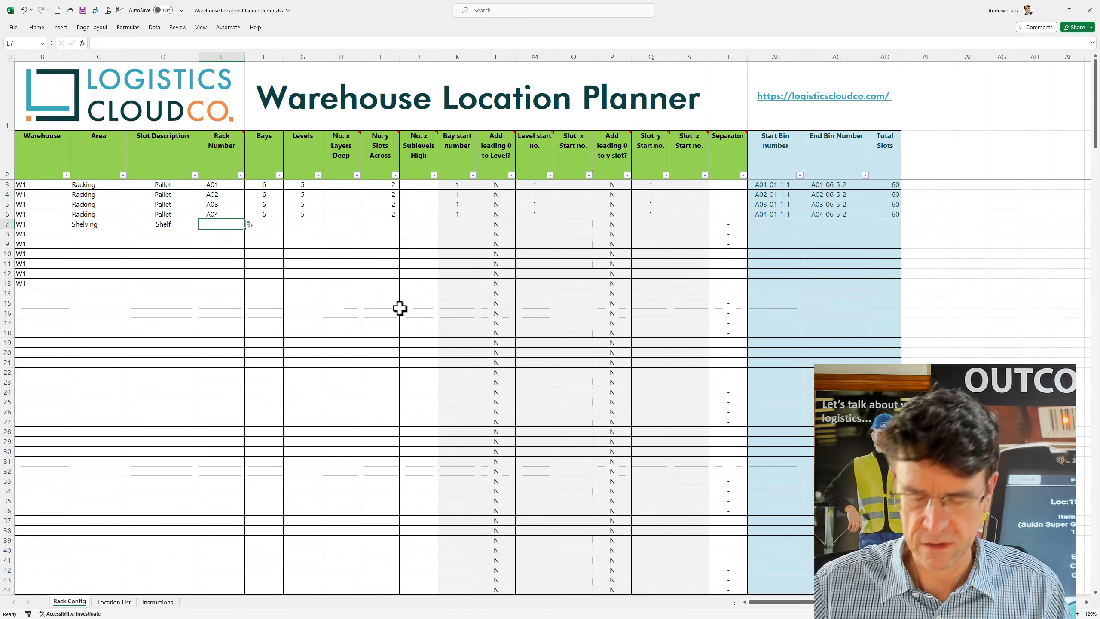
pyautogui.click(229, 184)
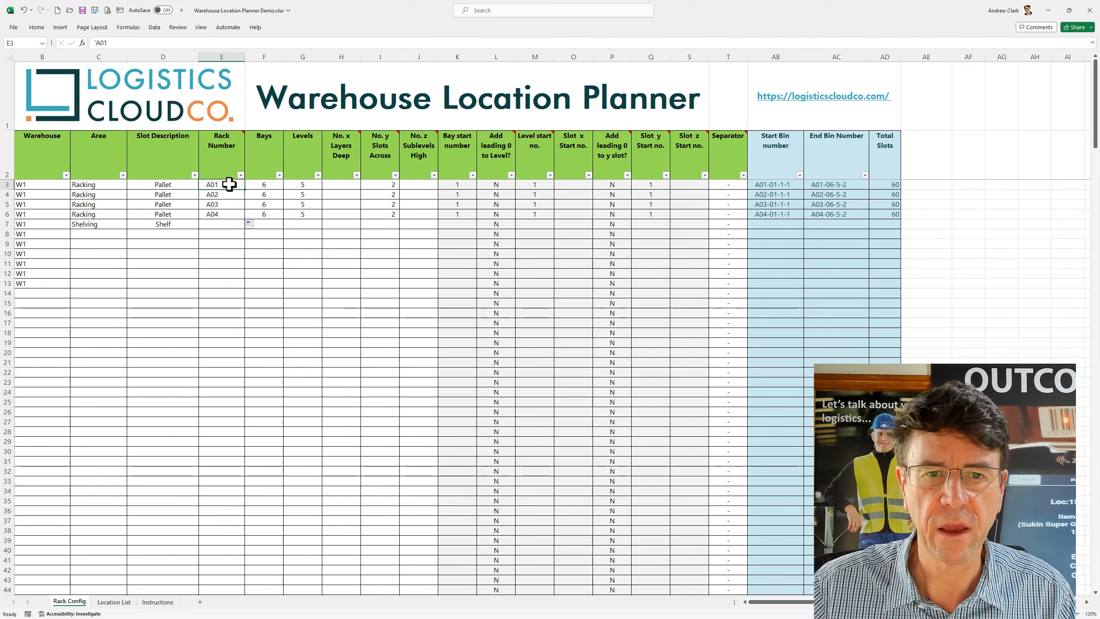
pyautogui.write('01')
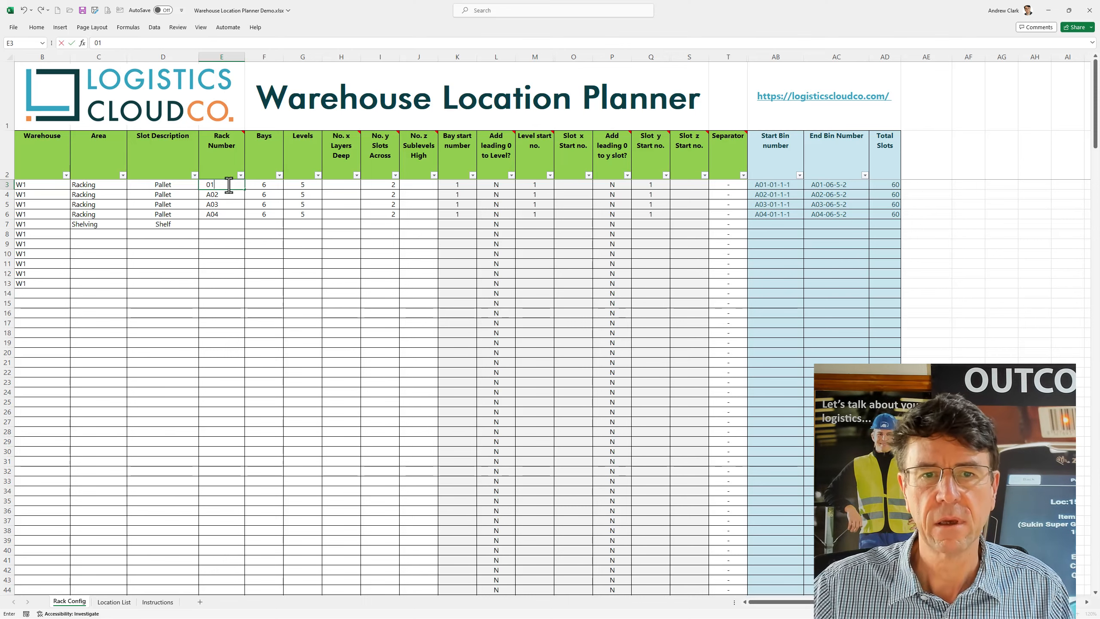
pyautogui.press('Return')
pyautogui.click(233, 186)
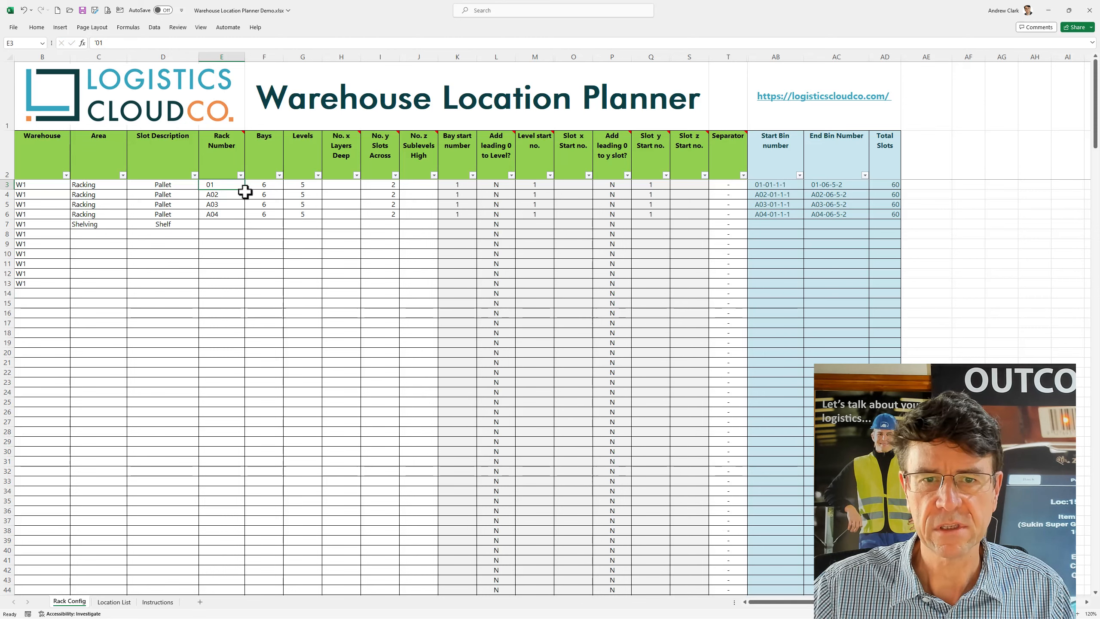
pyautogui.moveTo(246, 190); pyautogui.dragTo(236, 218)
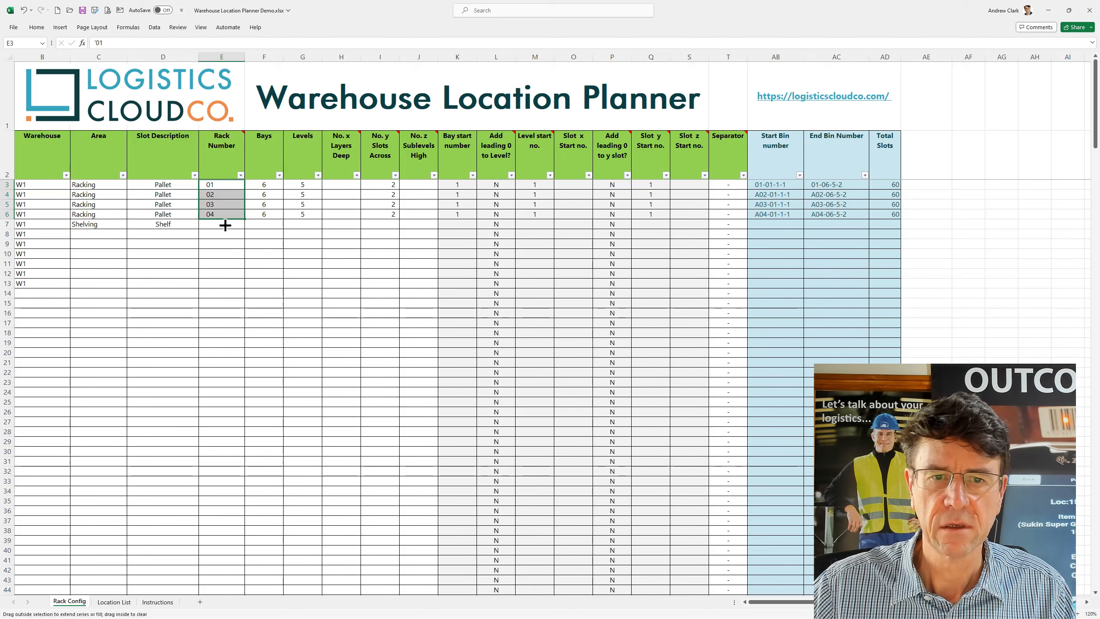
# Give the Shelving entry in row 7 rack number 30, 4 bays and 6 levels
pyautogui.click(222, 226)
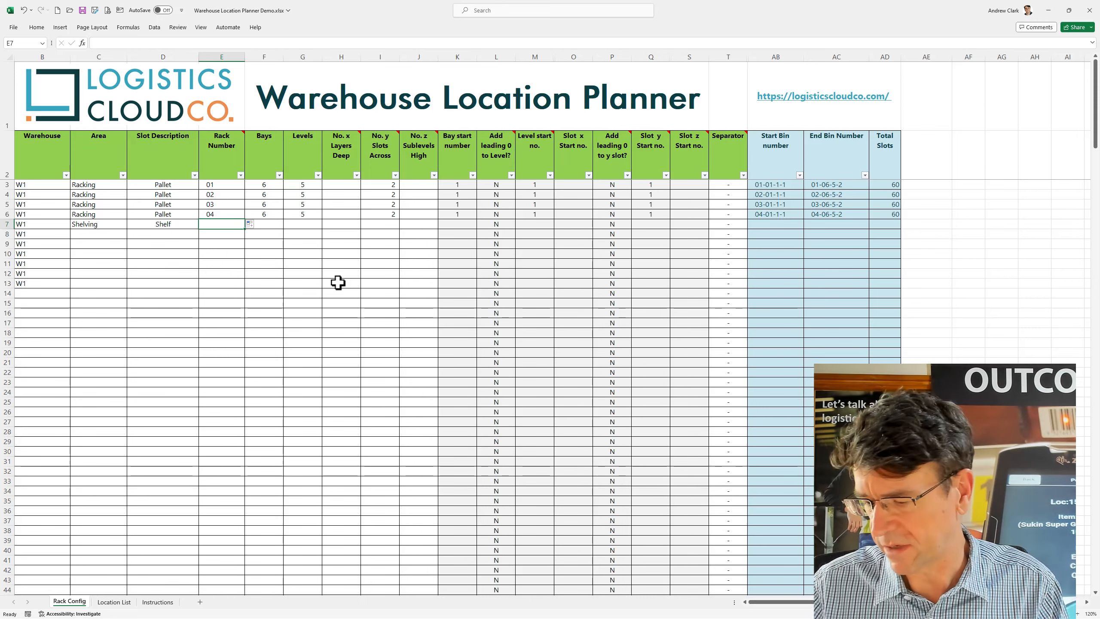
pyautogui.write('30')
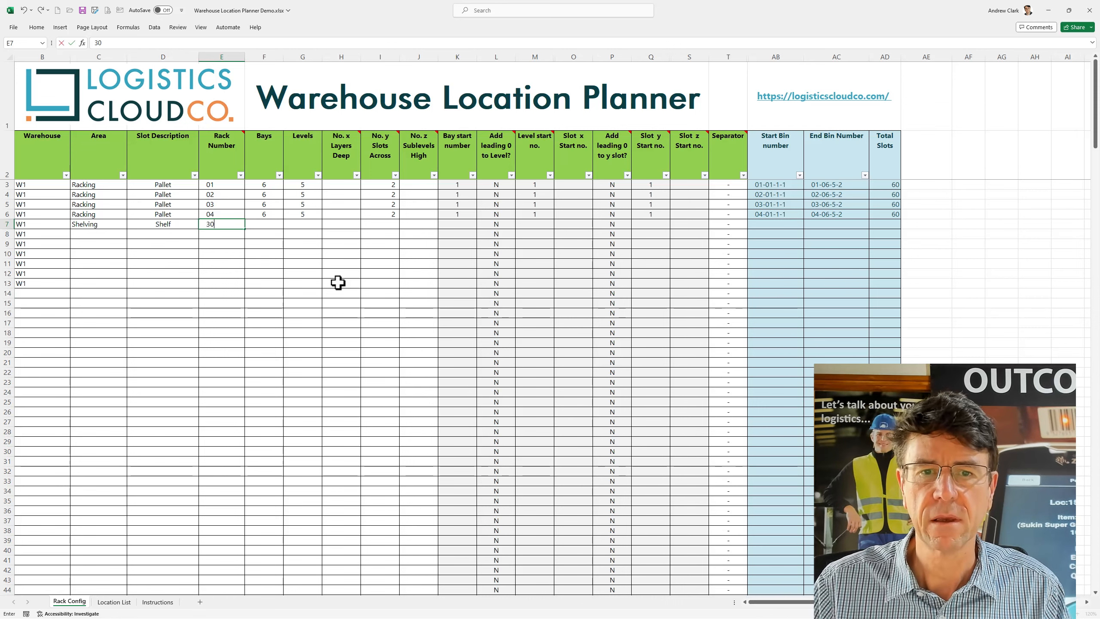
pyautogui.click(268, 223)
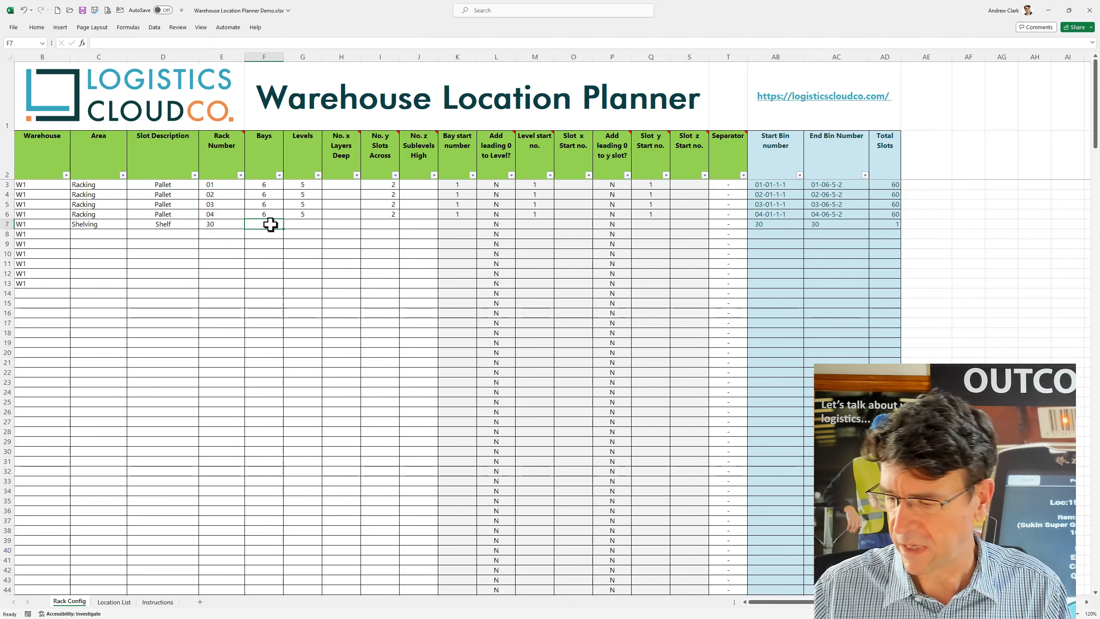
pyautogui.write('4')
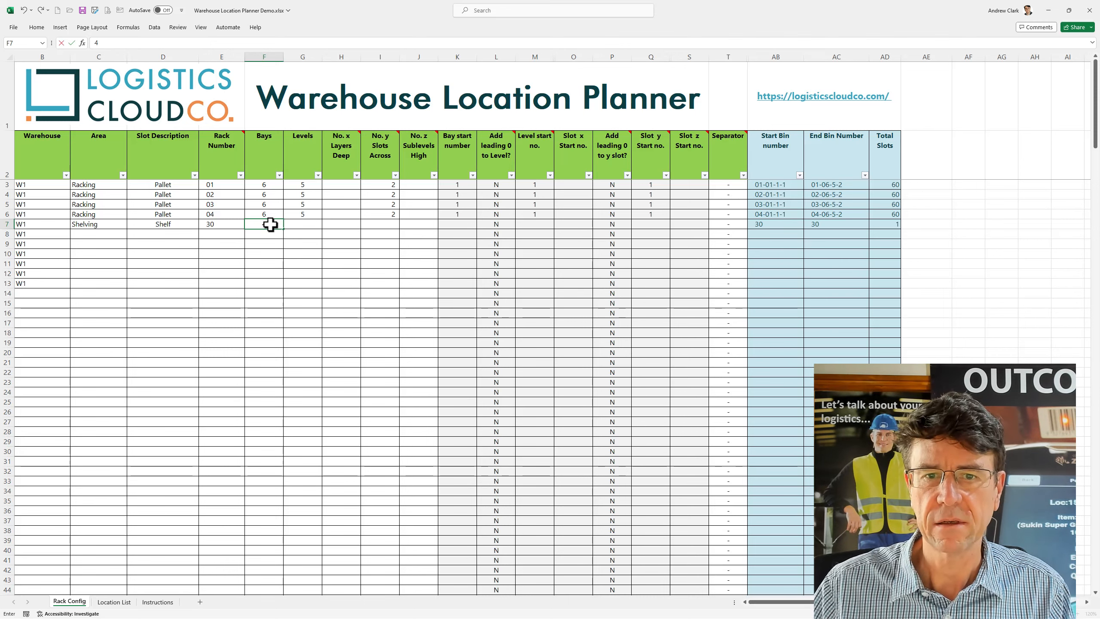
pyautogui.press('Tab')
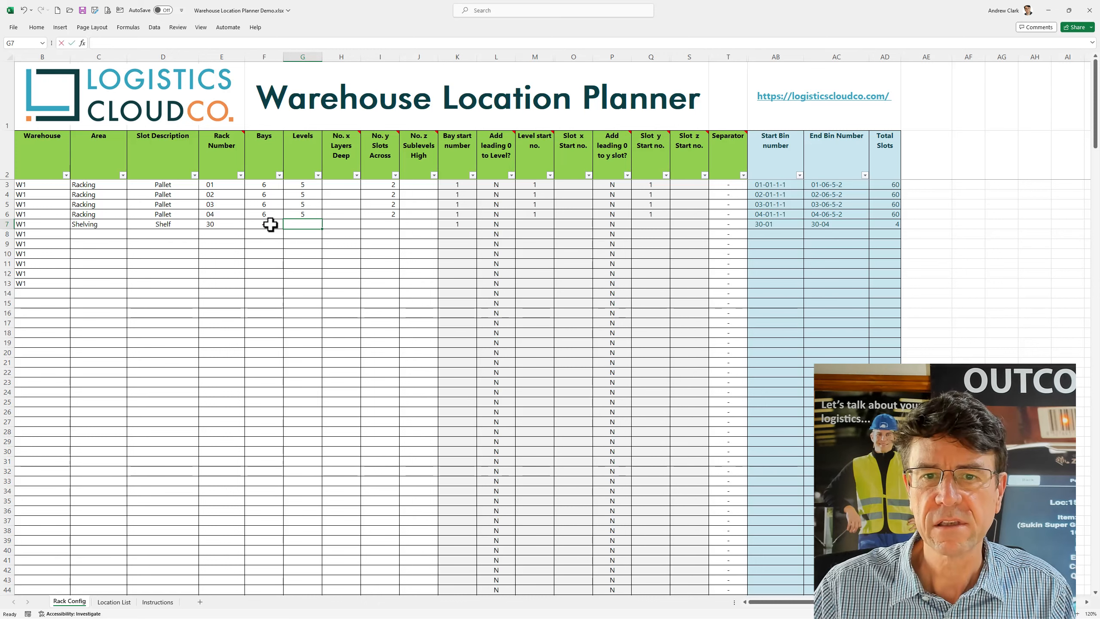
pyautogui.write('6')
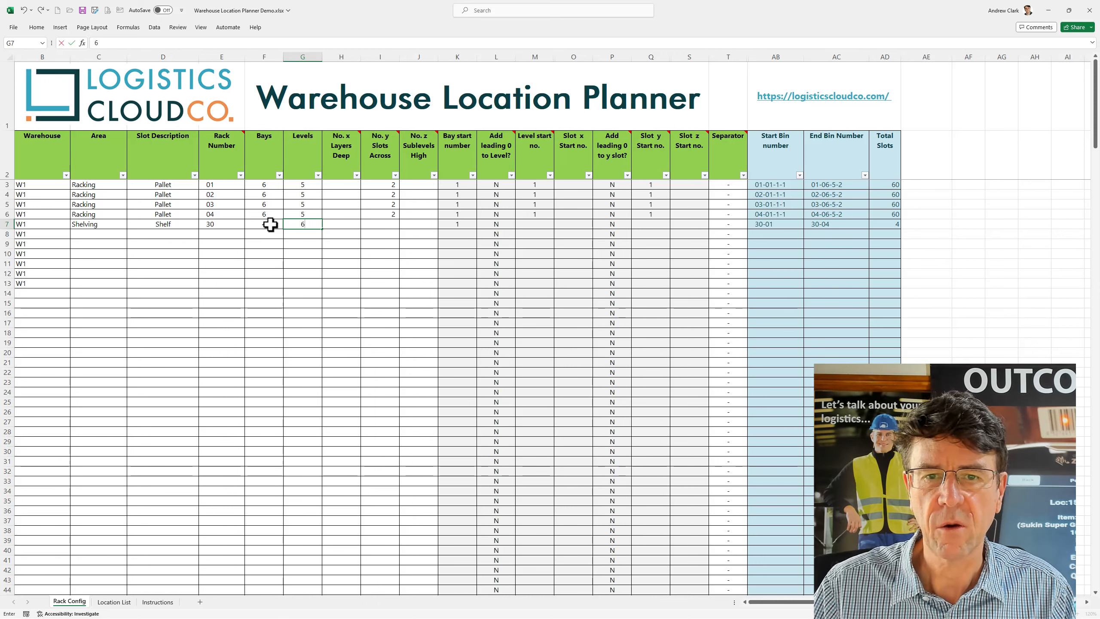
pyautogui.press('Tab')
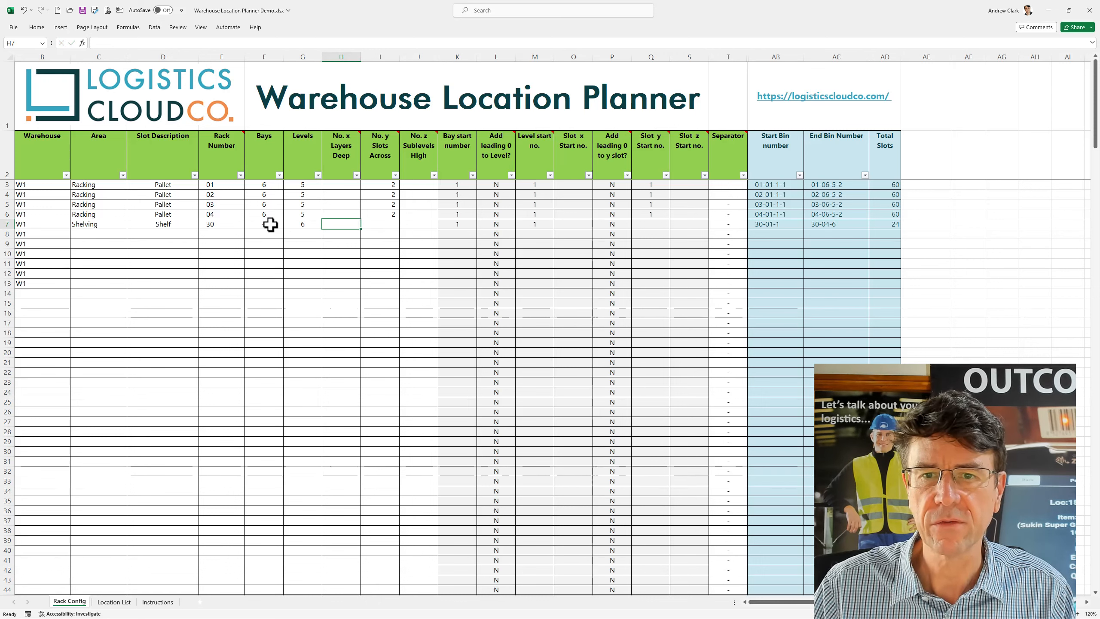
# Set row 7's y Slots Across to 3 and fill the shelving entry down to row 10 as racks 31 to 33
pyautogui.press('Tab')
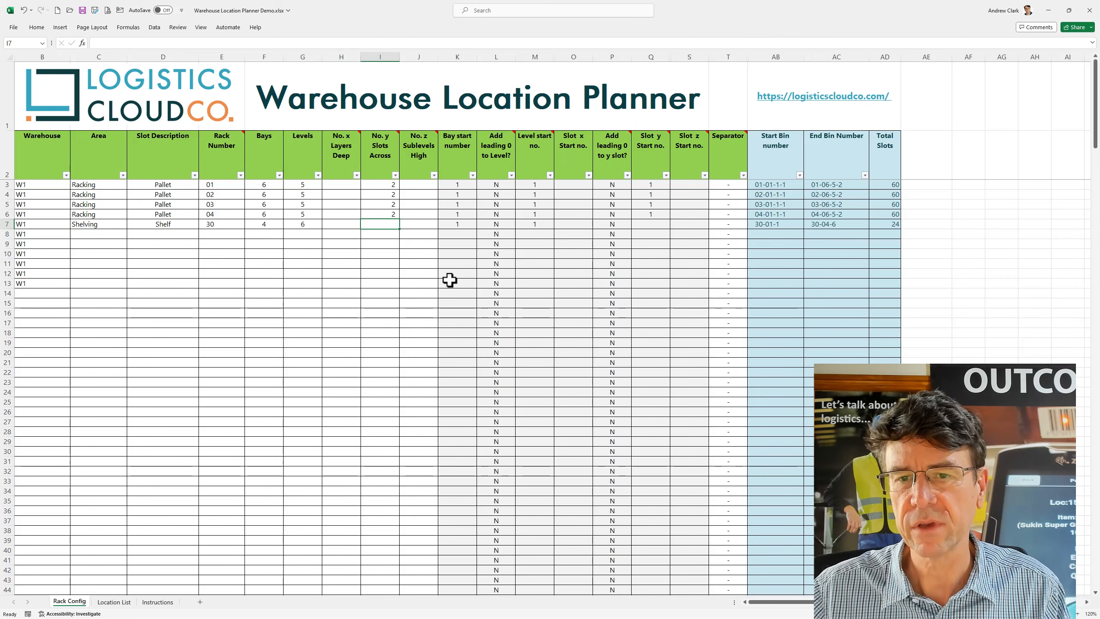
pyautogui.write('3')
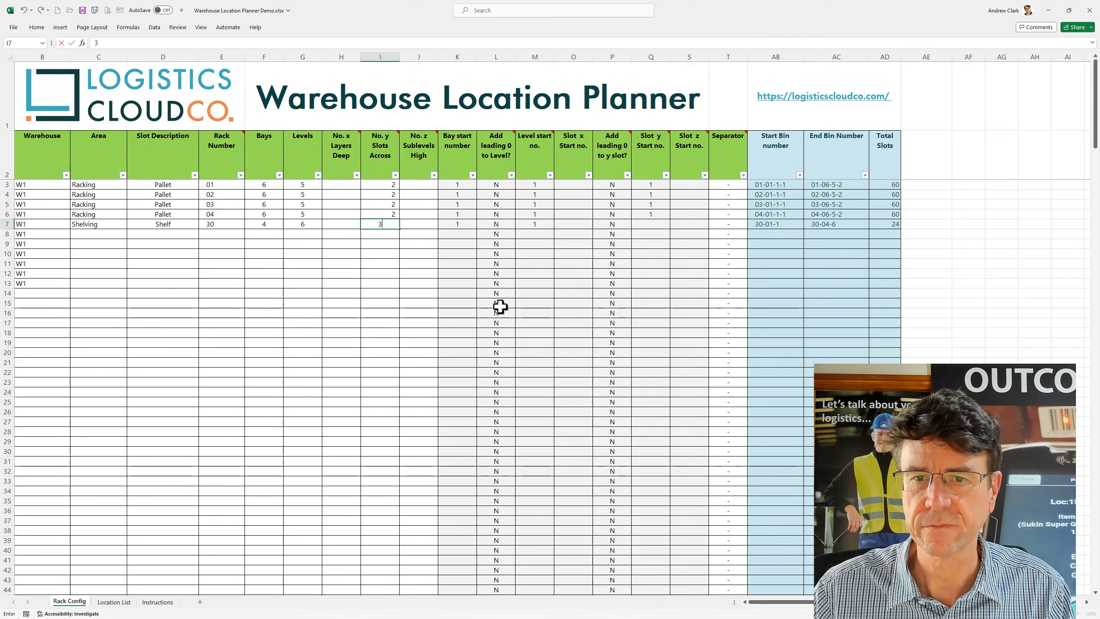
pyautogui.press('Return')
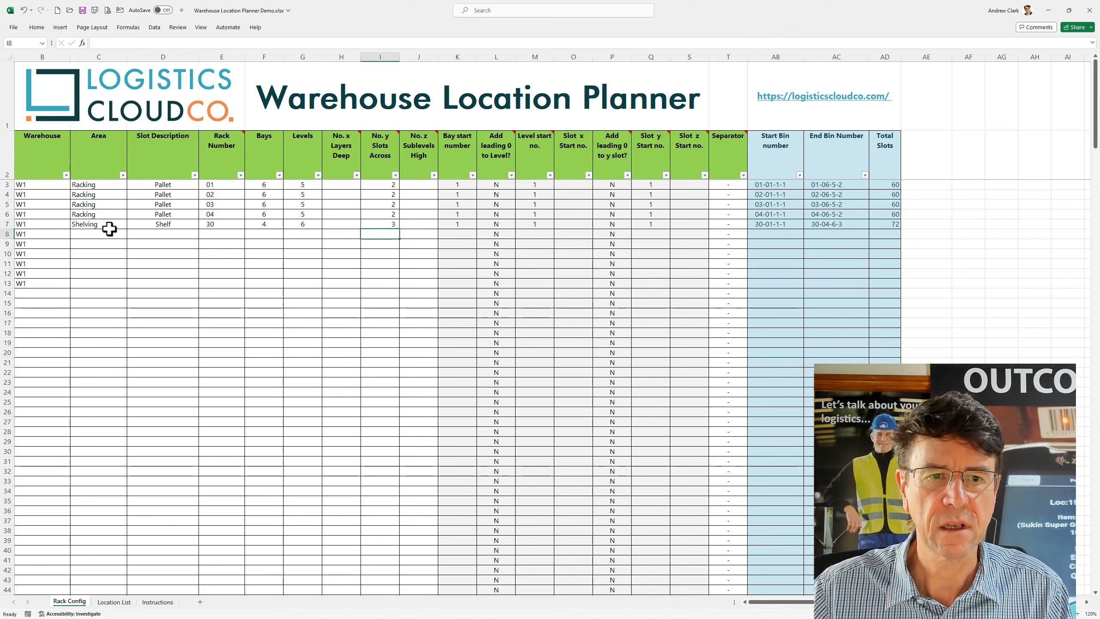
pyautogui.moveTo(109, 226); pyautogui.dragTo(397, 257)
pyautogui.click(259, 242)
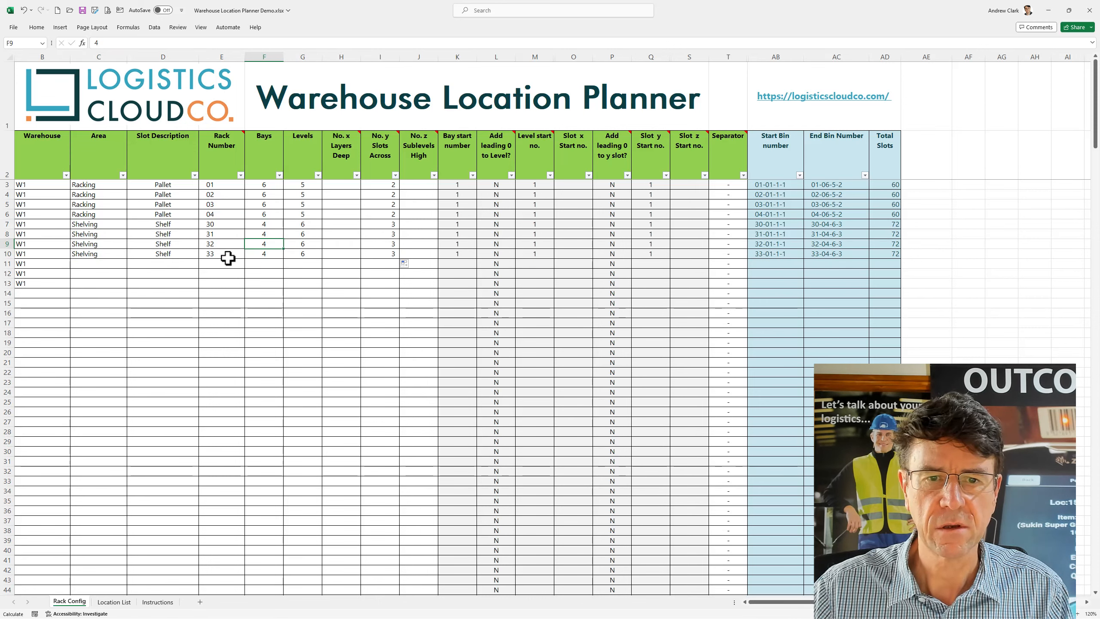
# Examine the shelving bin locations generated for racks 30 to 32 in the Location List sheet
pyautogui.click(118, 602)
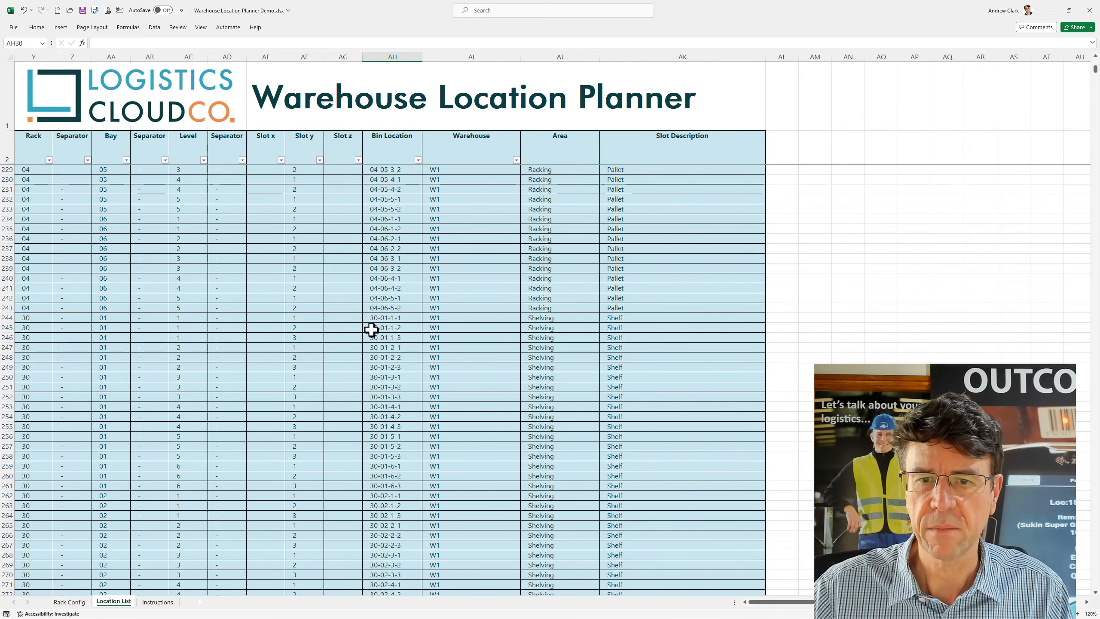
pyautogui.click(392, 318)
pyautogui.scroll(-4, 427, 317)
pyautogui.scroll(-20, 427, 319)
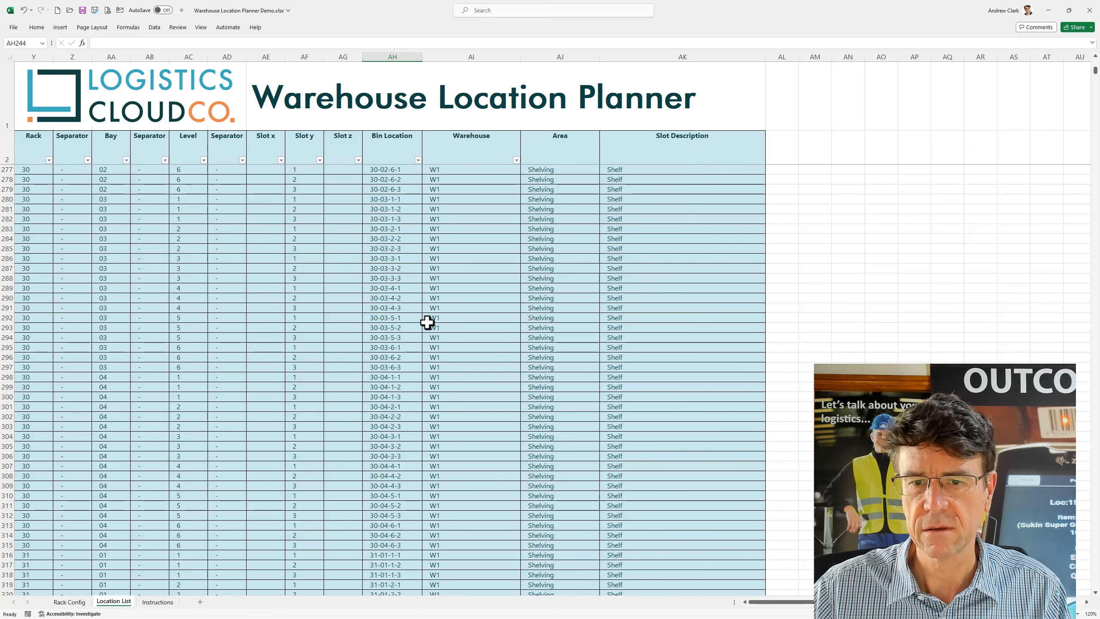
pyautogui.scroll(-20, 428, 322)
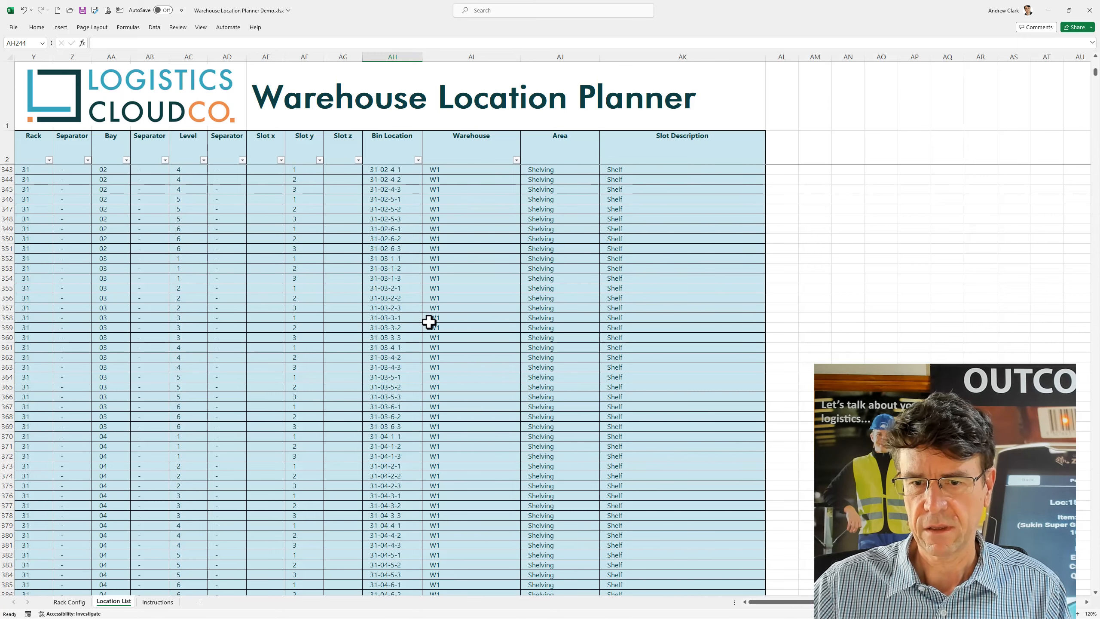
pyautogui.scroll(-5, 429, 327)
pyautogui.moveTo(379, 337); pyautogui.dragTo(411, 360)
pyautogui.click(409, 297)
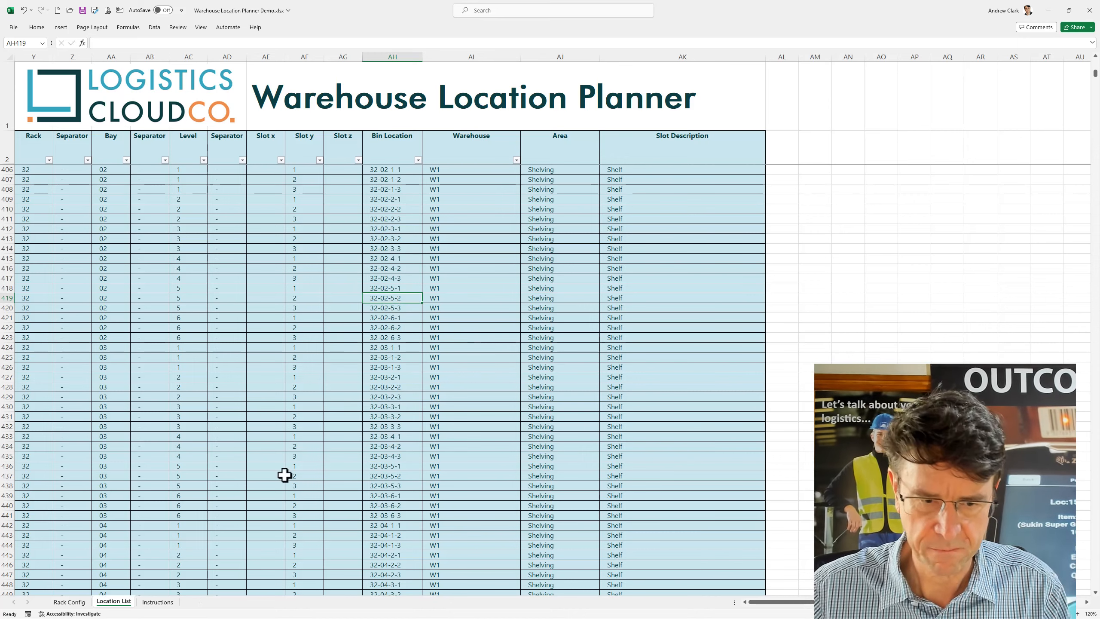
# Return to the Rack Config sheet and check whether a row can be inserted at row 4
pyautogui.click(61, 605)
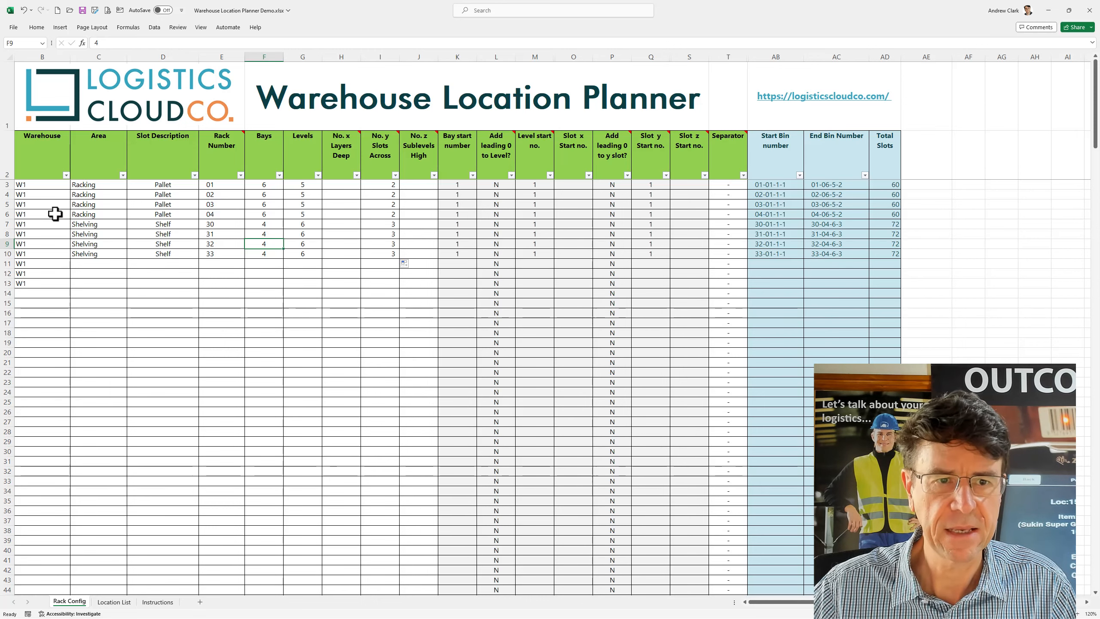
pyautogui.click(5, 195)
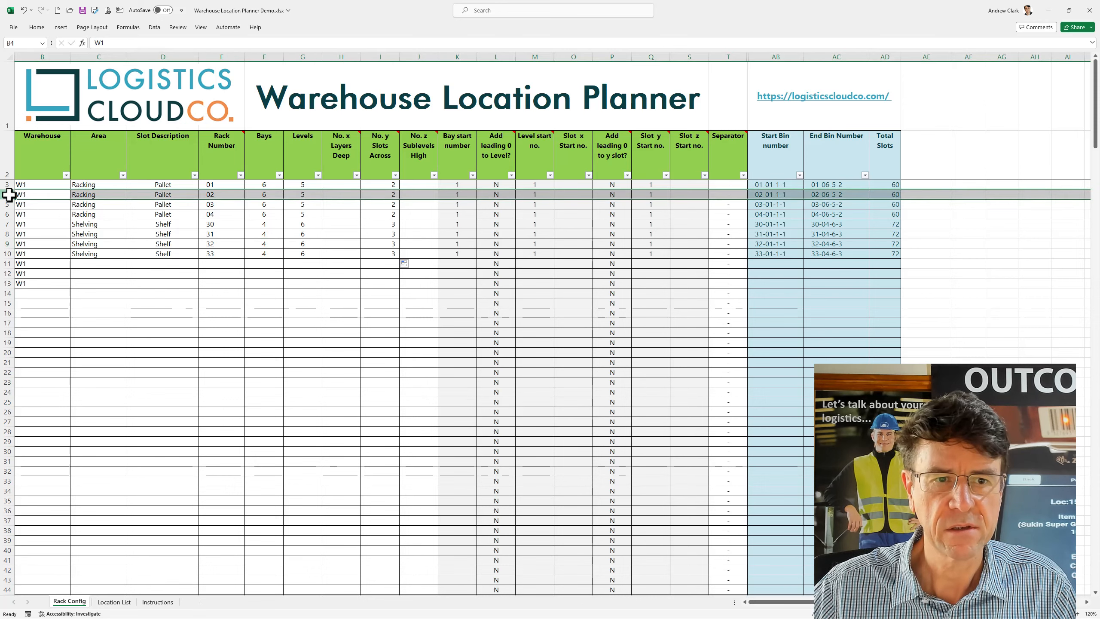
pyautogui.rightClick(9, 195)
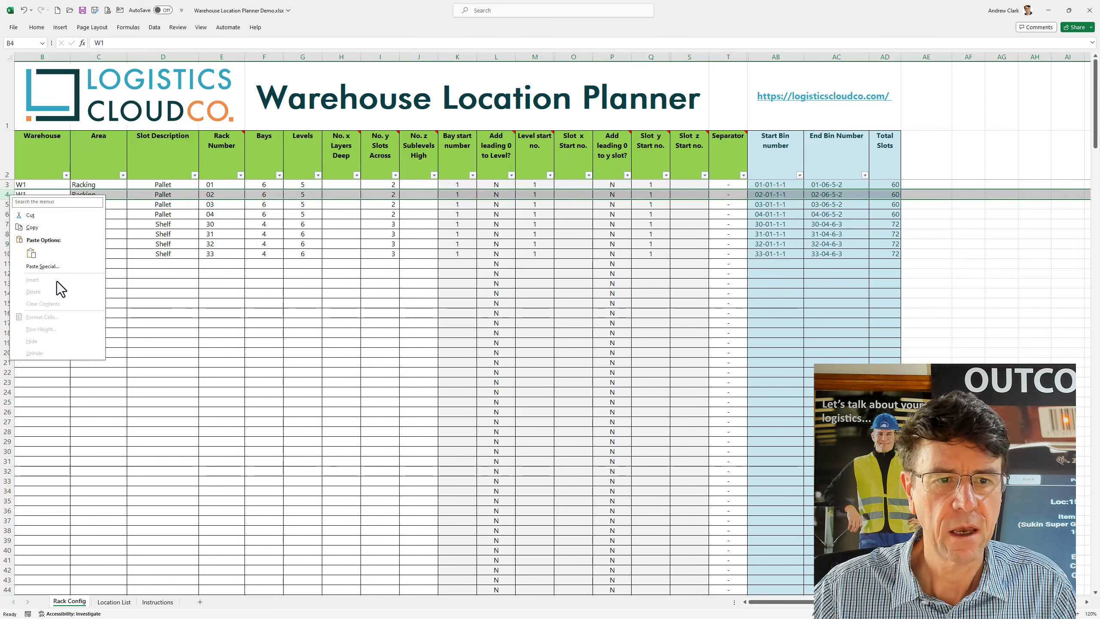
pyautogui.press('Escape')
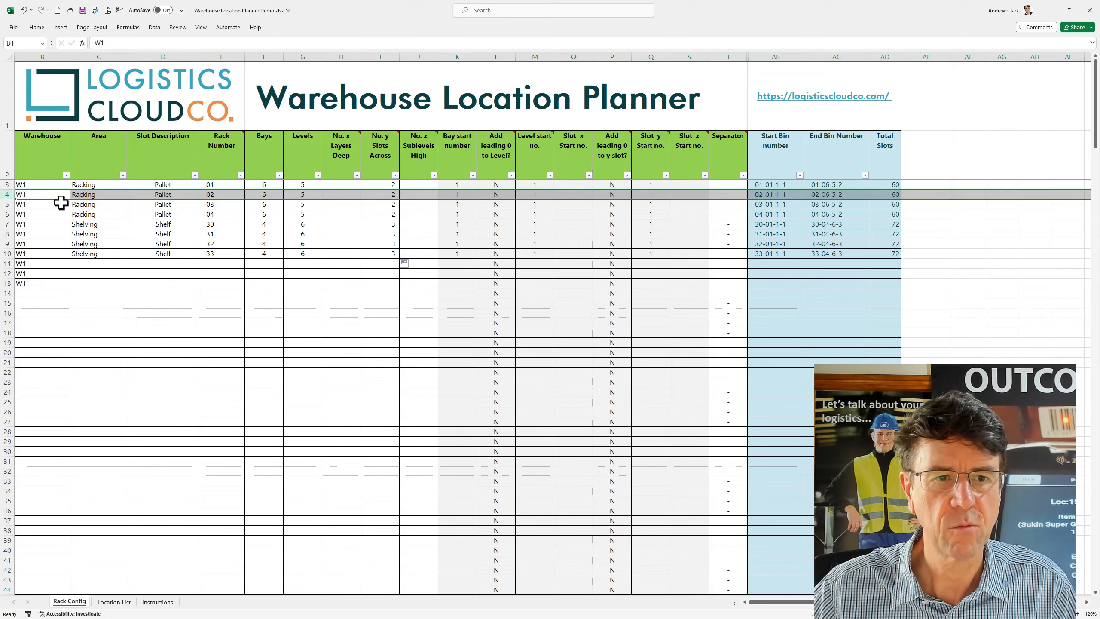
# Copy rows 4 to 10, from Warehouse to z Sublevels High, one row down so that they start at row 5
pyautogui.moveTo(51, 195); pyautogui.dragTo(414, 254)
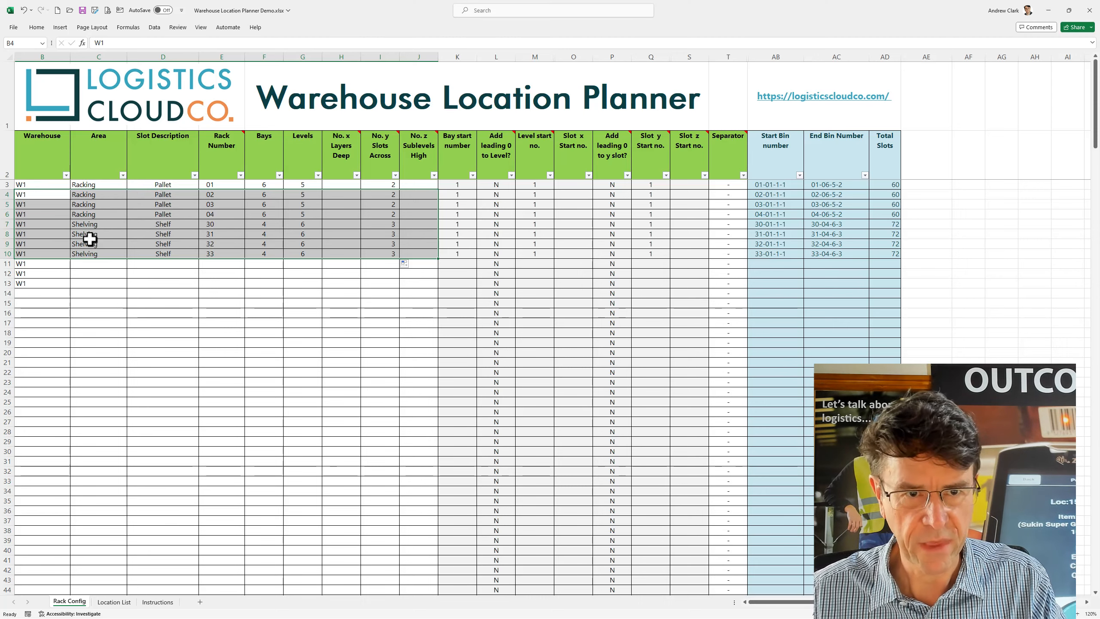
pyautogui.hotkey('ctrl', 'c')
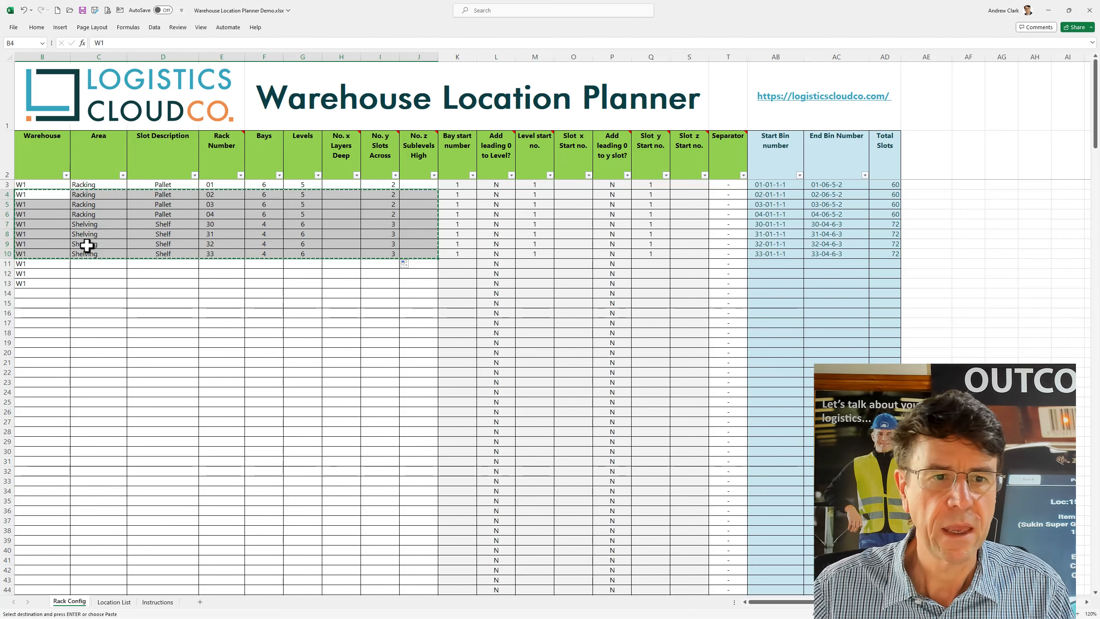
pyautogui.press('Down')
pyautogui.press('Return')
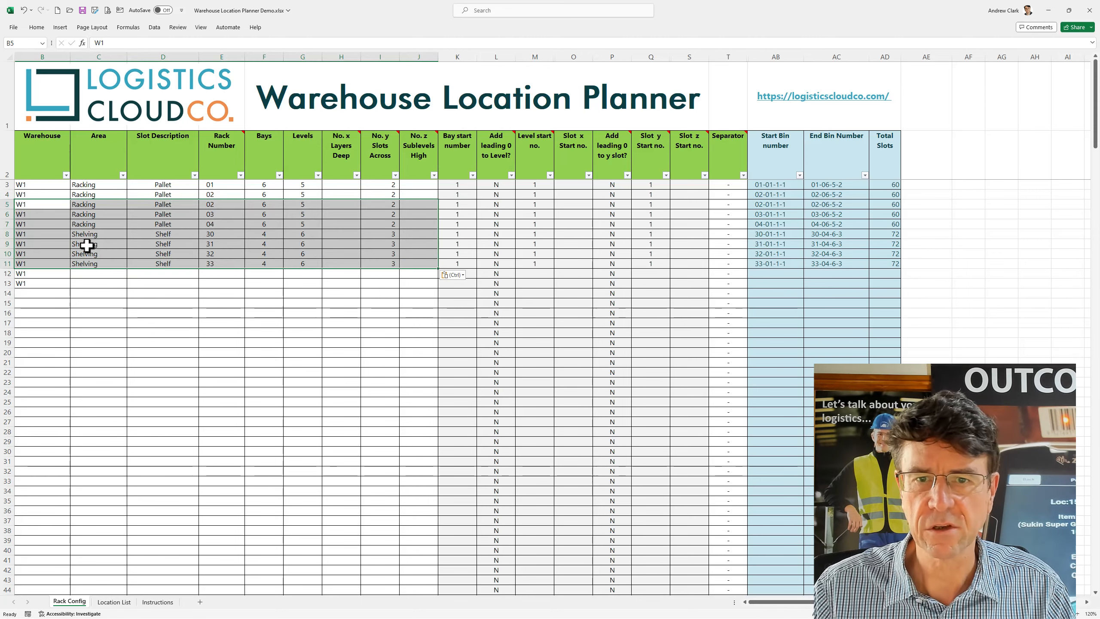
pyautogui.press('Down')
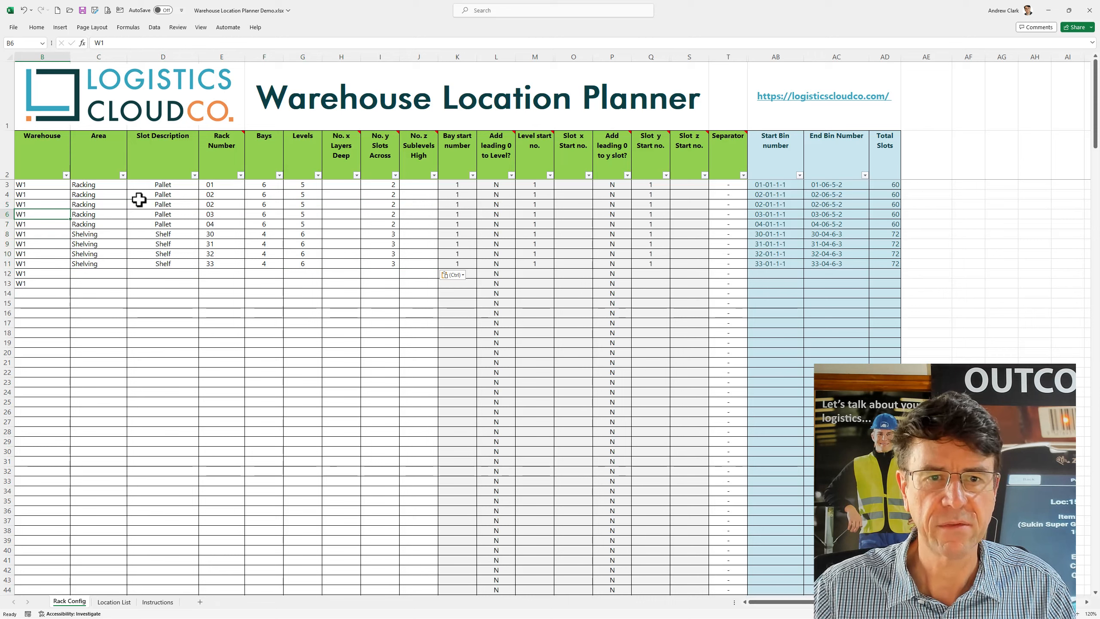
pyautogui.click(219, 195)
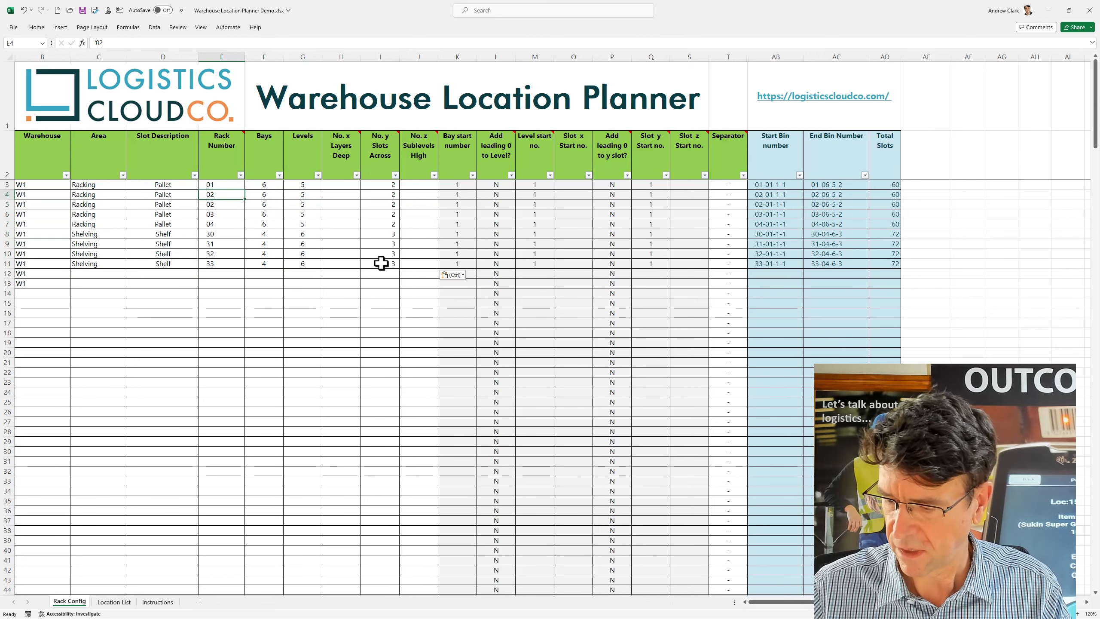
# Change the Rack Number in row 4 to 01
pyautogui.write('01')
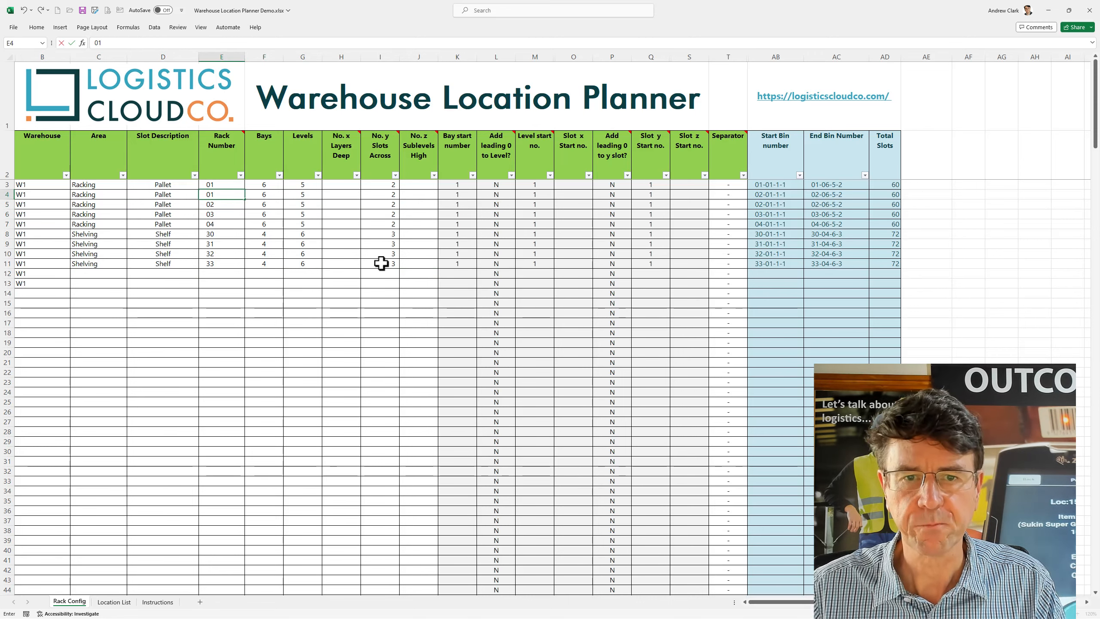
pyautogui.press('Up')
pyautogui.press('Right')
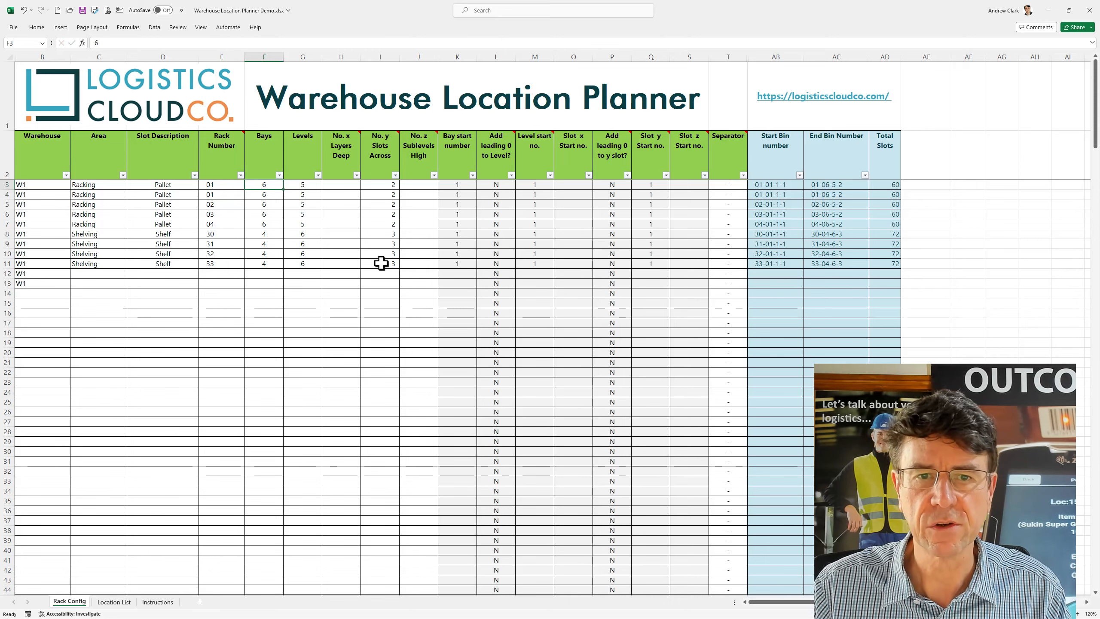
pyautogui.press('Left')
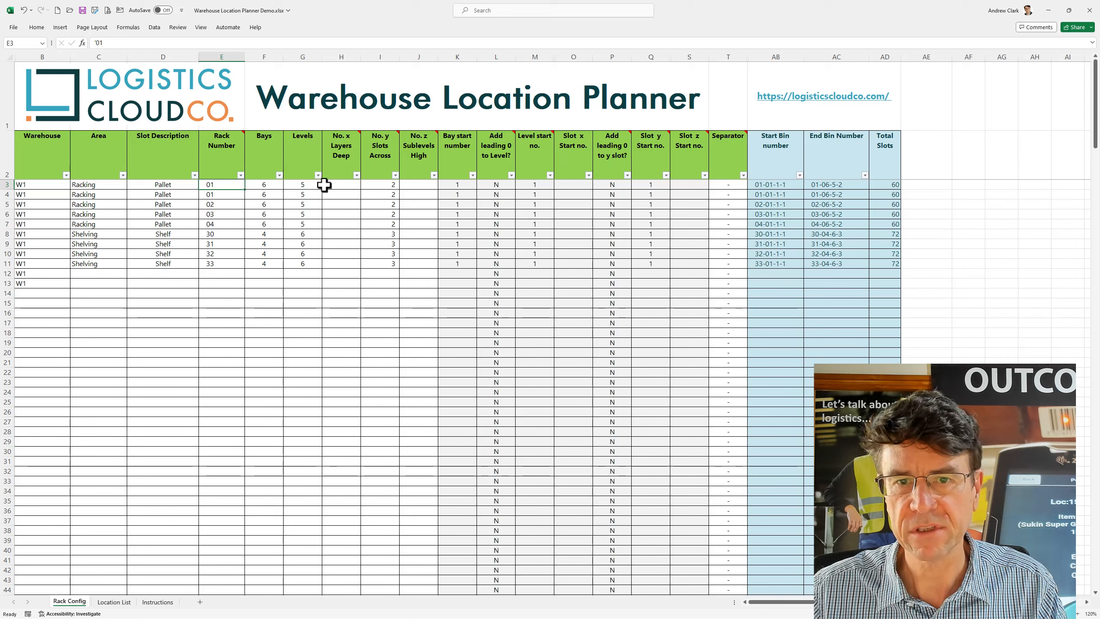
# Set row 3's Levels to 1, y Slots Across to 8 and z Sublevels High to 2
pyautogui.click(303, 186)
pyautogui.write('1')
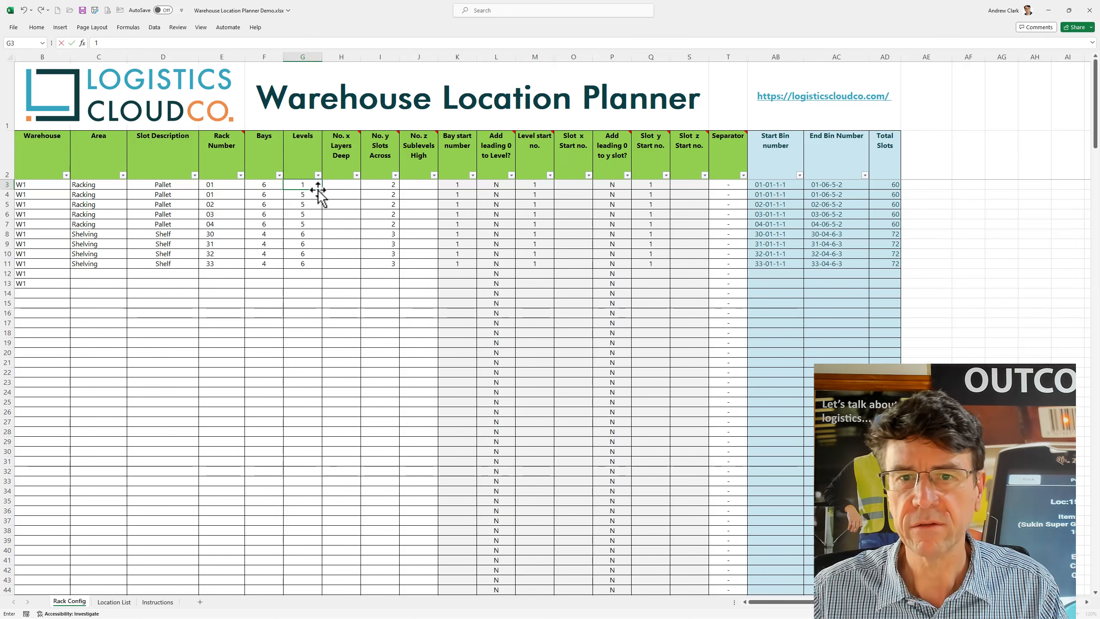
pyautogui.click(388, 185)
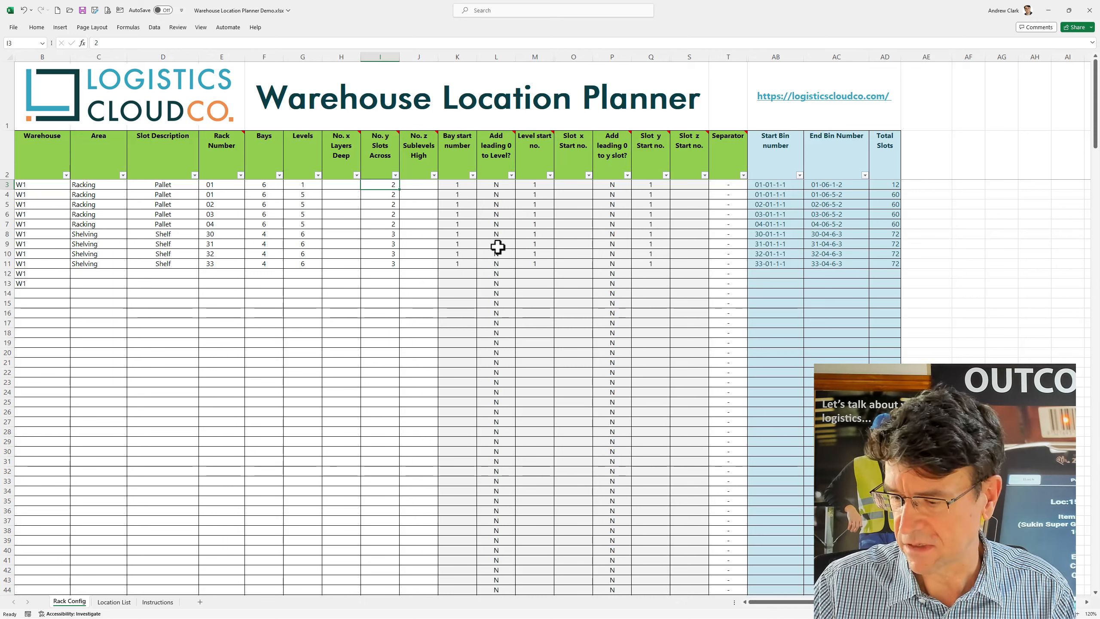
pyautogui.write('8')
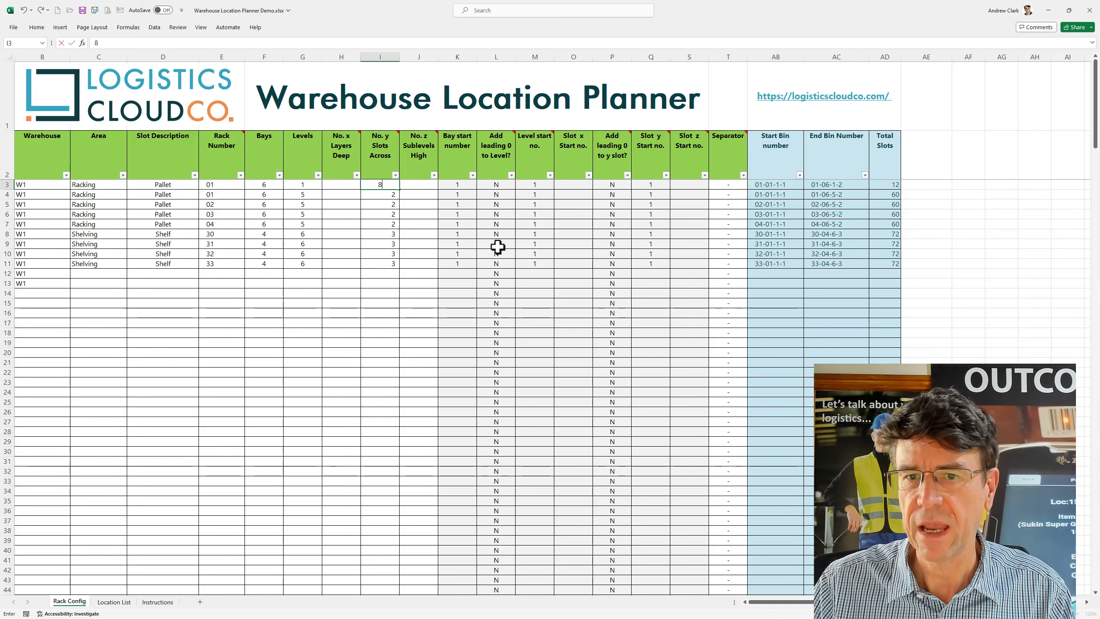
pyautogui.press('Tab')
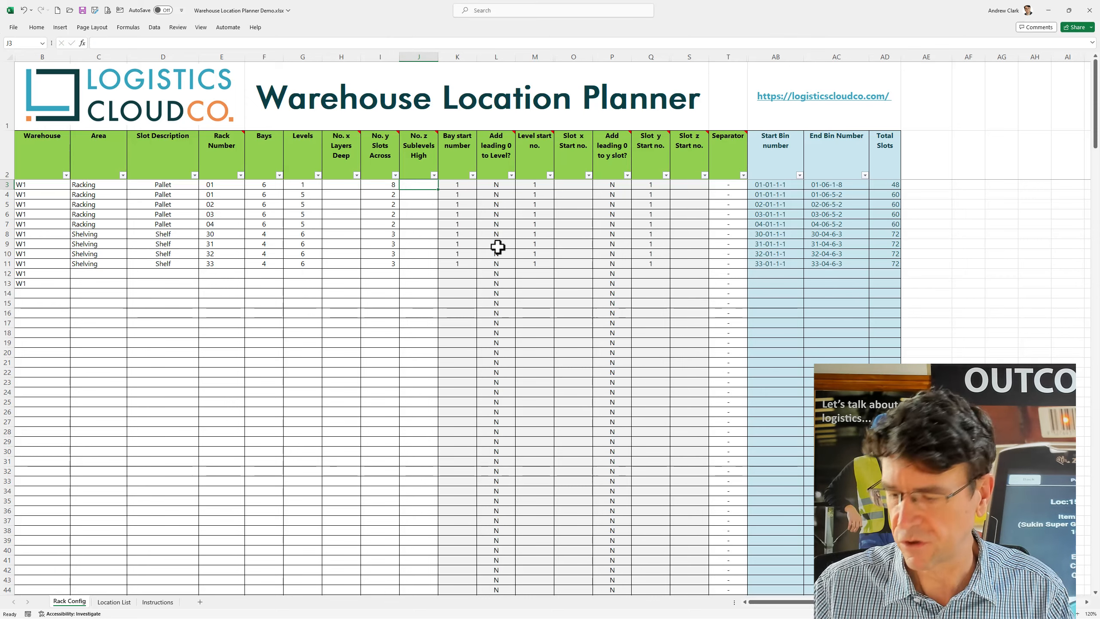
pyautogui.write('2')
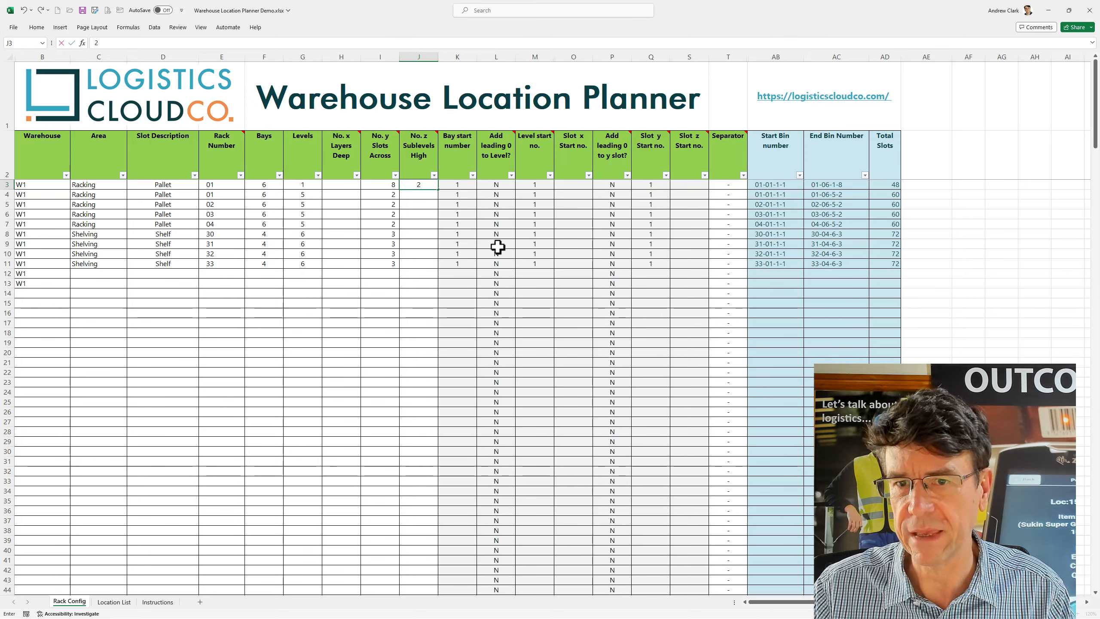
pyautogui.press('Return')
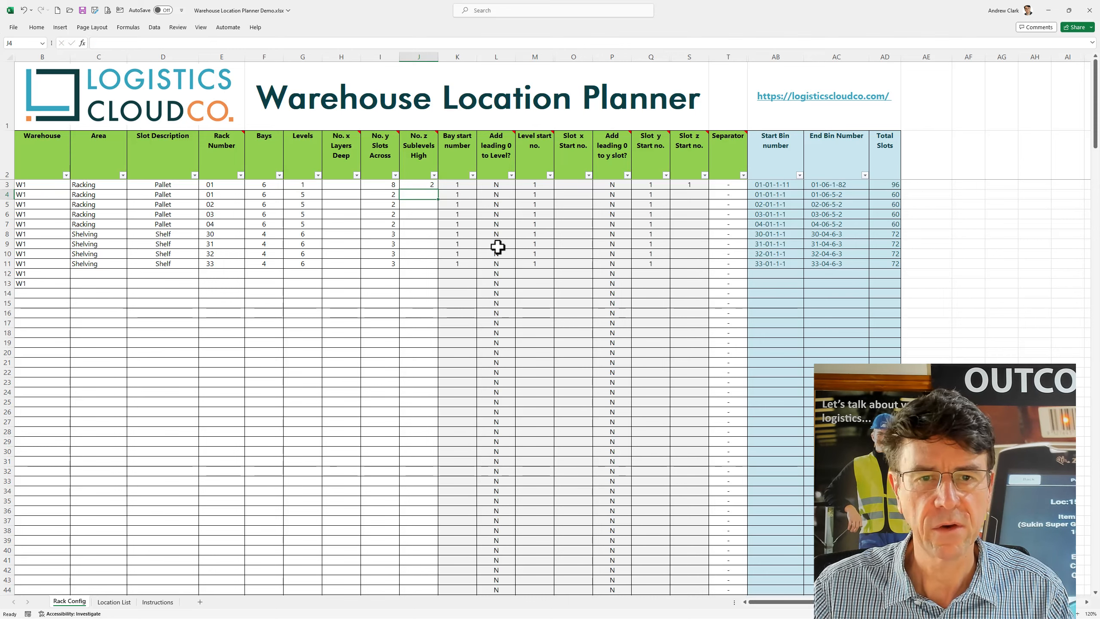
pyautogui.press('Up')
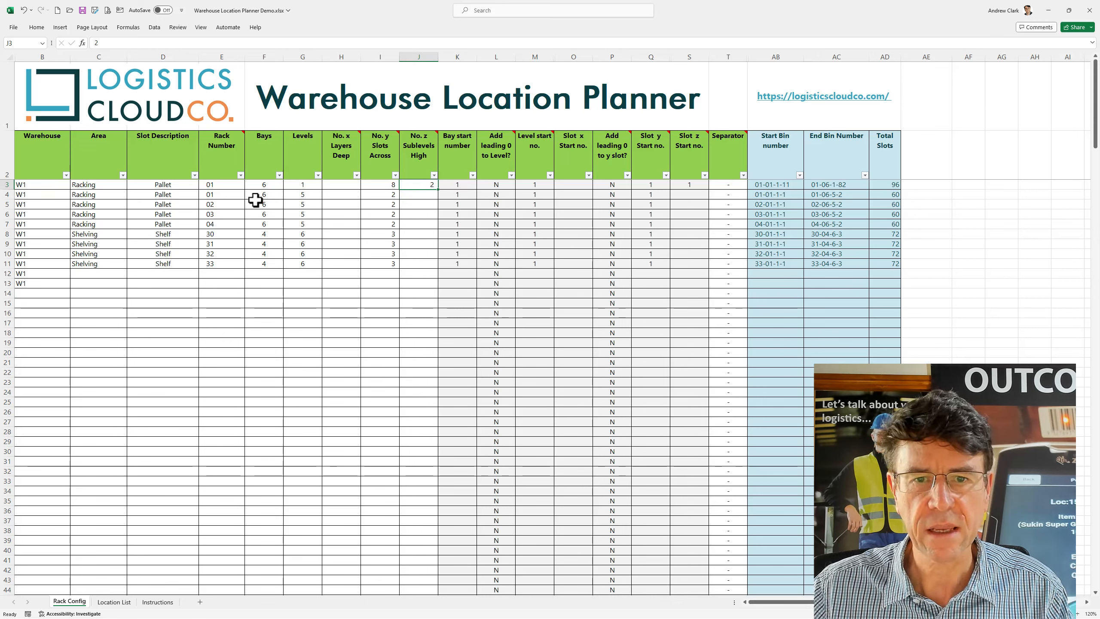
# Set the Levels in row 4, the second entry for rack 01, to 4
pyautogui.click(312, 198)
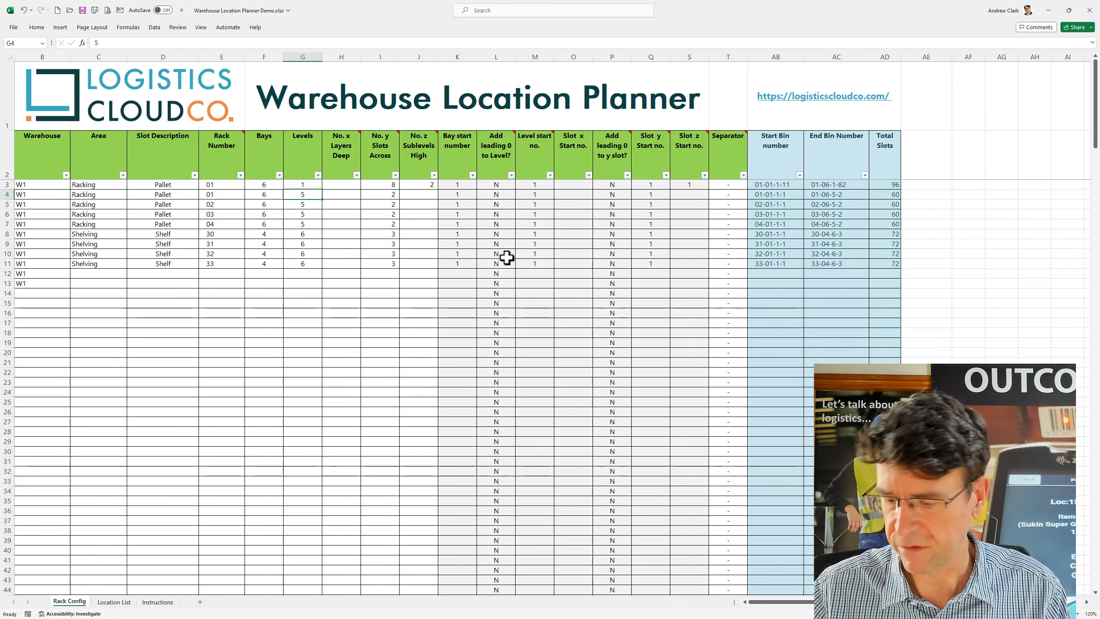
pyautogui.write('4')
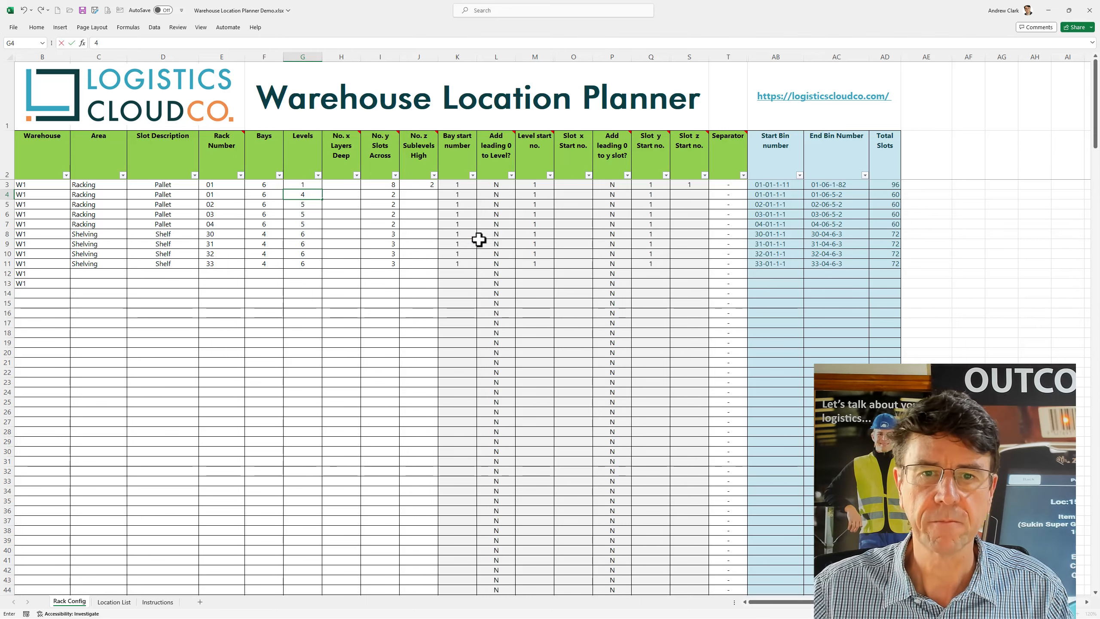
pyautogui.press('Tab')
# Change the Slot Description in row 3 to Long Span
pyautogui.click(180, 185)
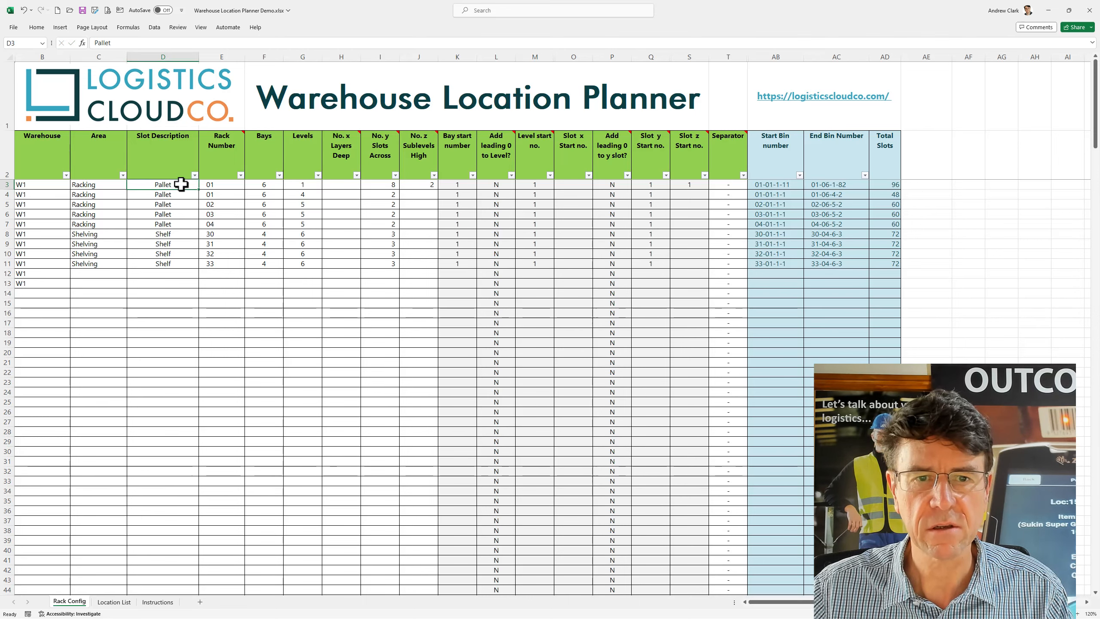
pyautogui.write('Long')
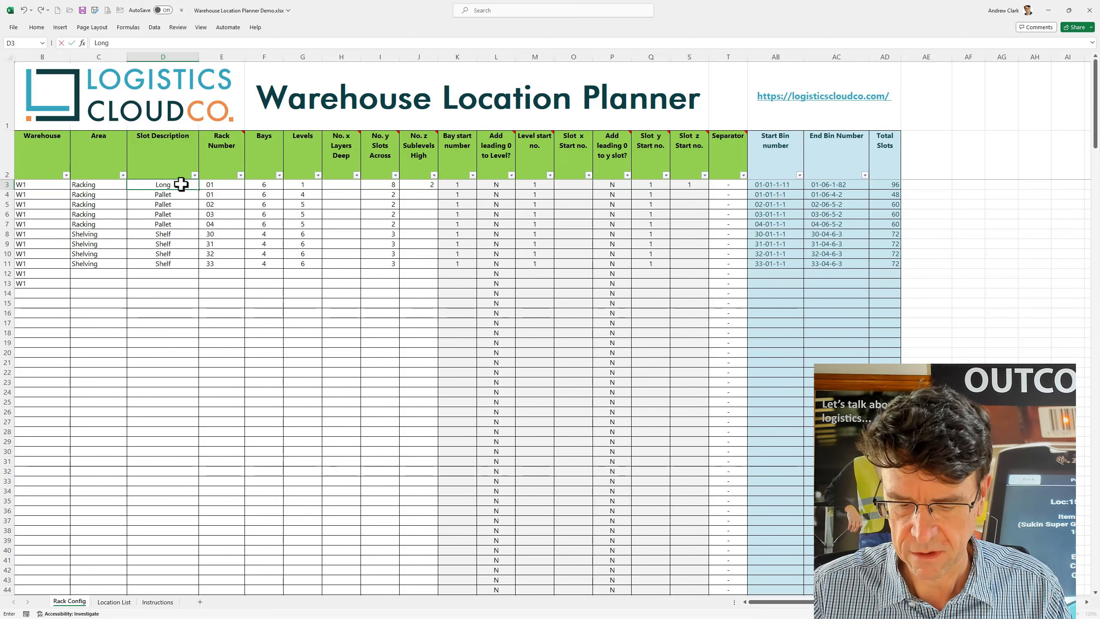
pyautogui.write(' Spa')
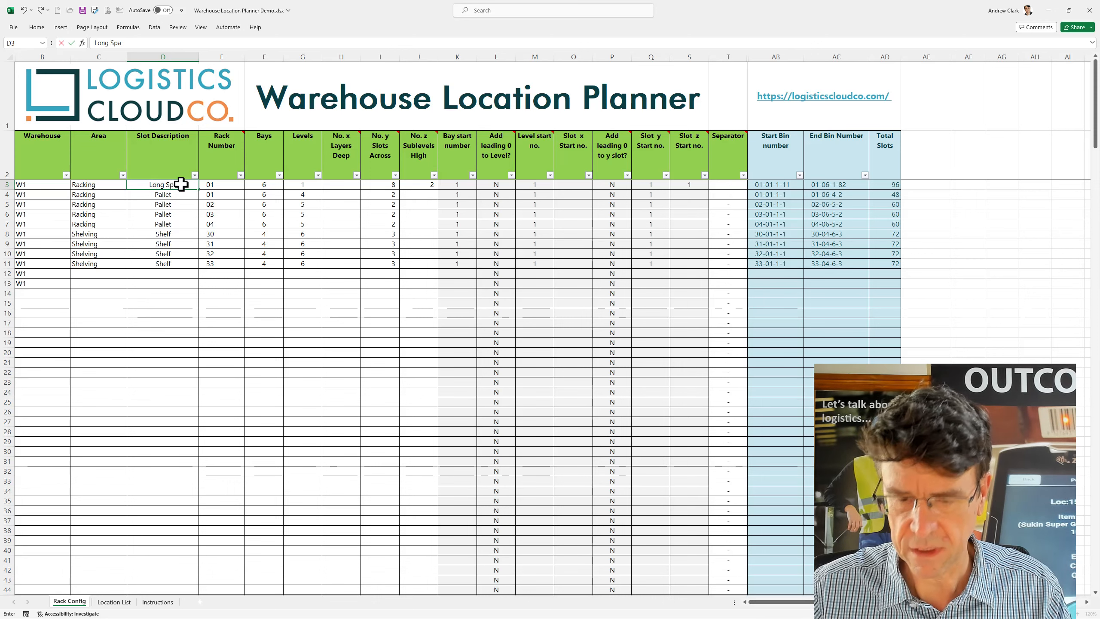
pyautogui.write('n')
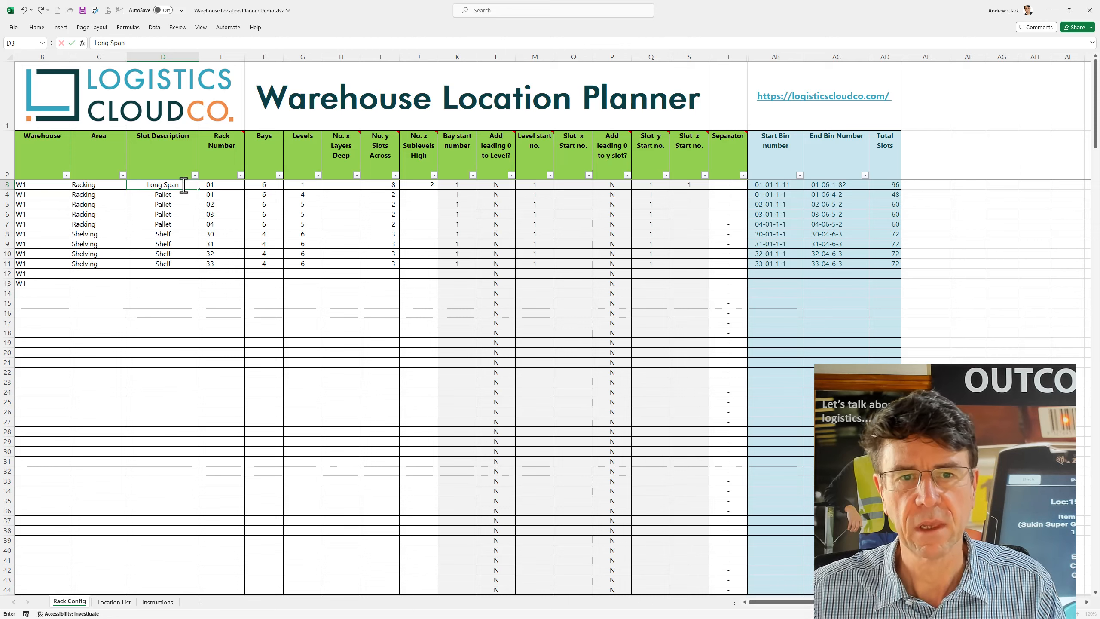
pyautogui.press('Tab')
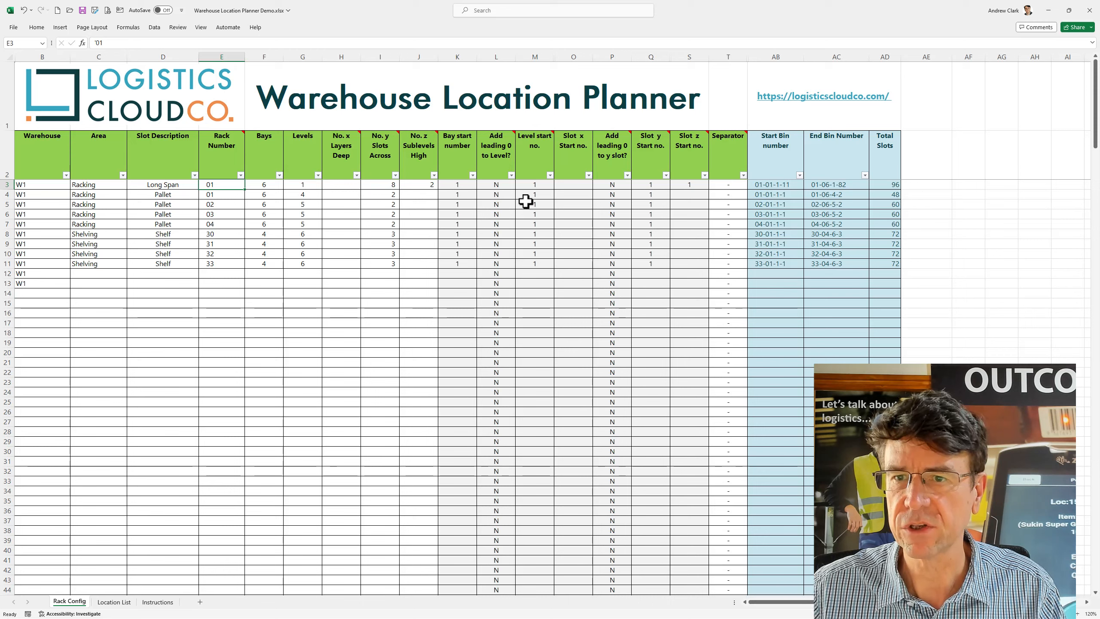
# Read the note on the Level start no. heading and override row 4's level start number with 2
pyautogui.moveTo(536, 147)
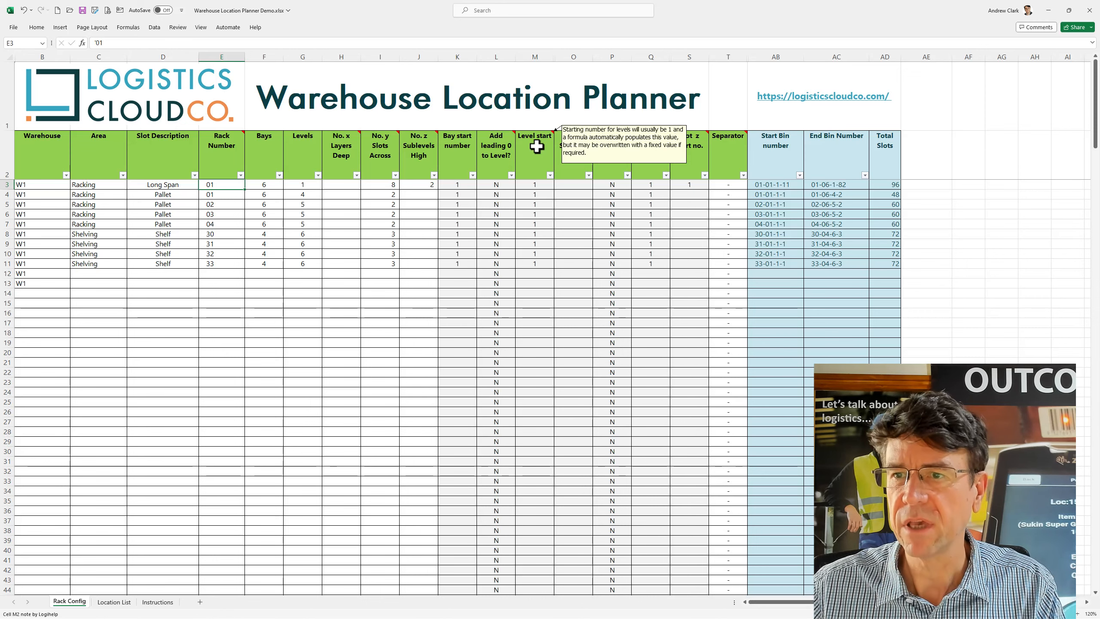
pyautogui.click(542, 196)
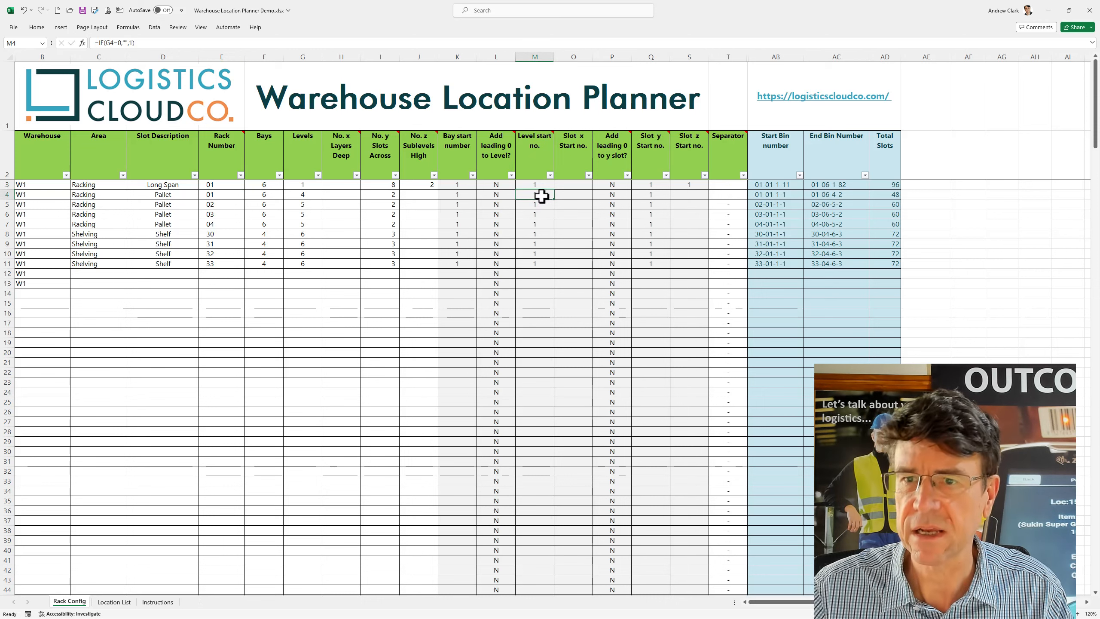
pyautogui.write('2')
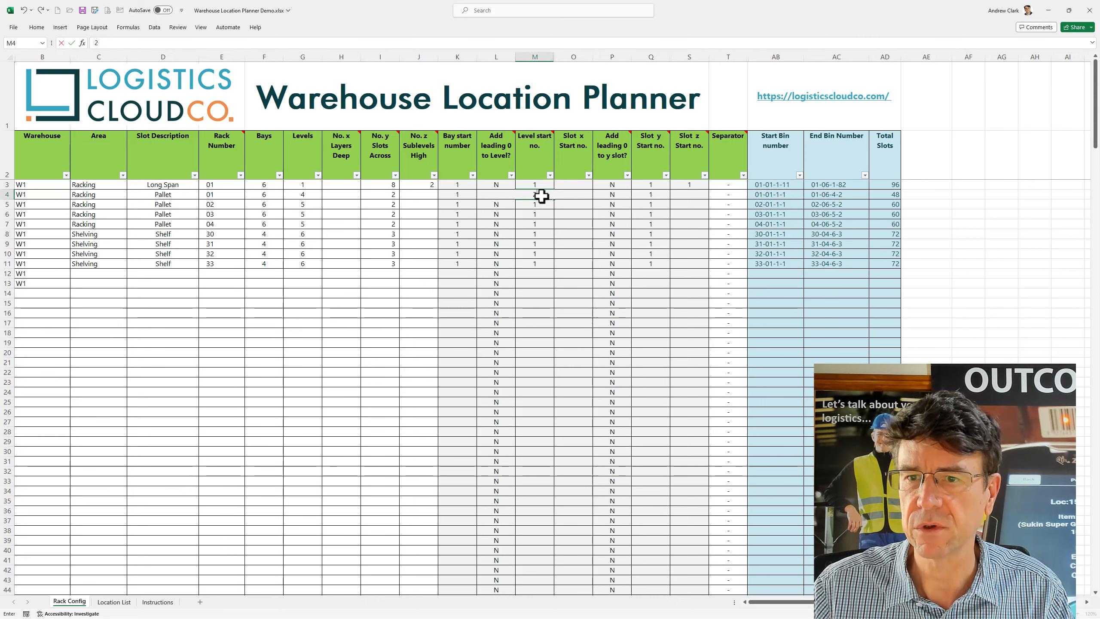
pyautogui.press('Return')
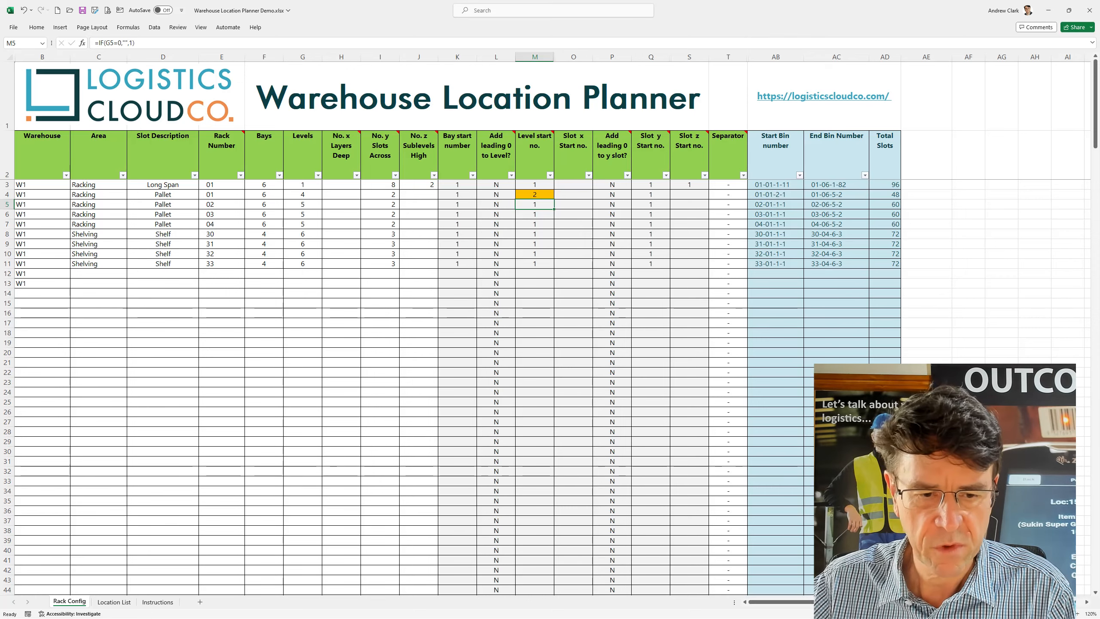
# Examine rack 01's Long Span and Pallet bin locations in the Location List sheet, from the first entry through to rack 02
pyautogui.click(115, 603)
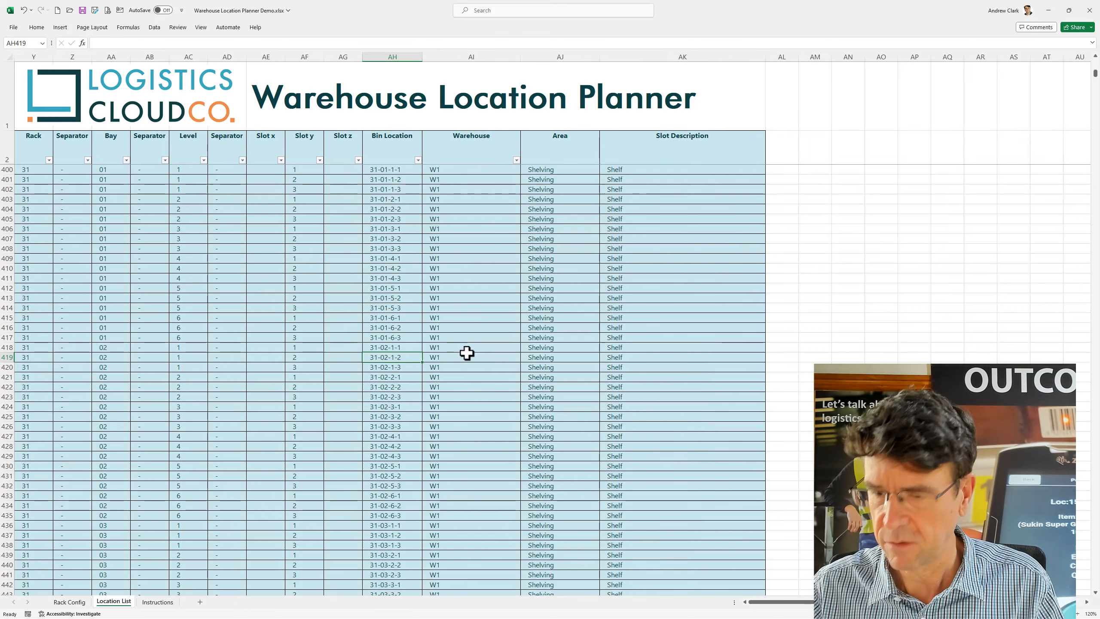
pyautogui.hotkey('ctrl', 'Home')
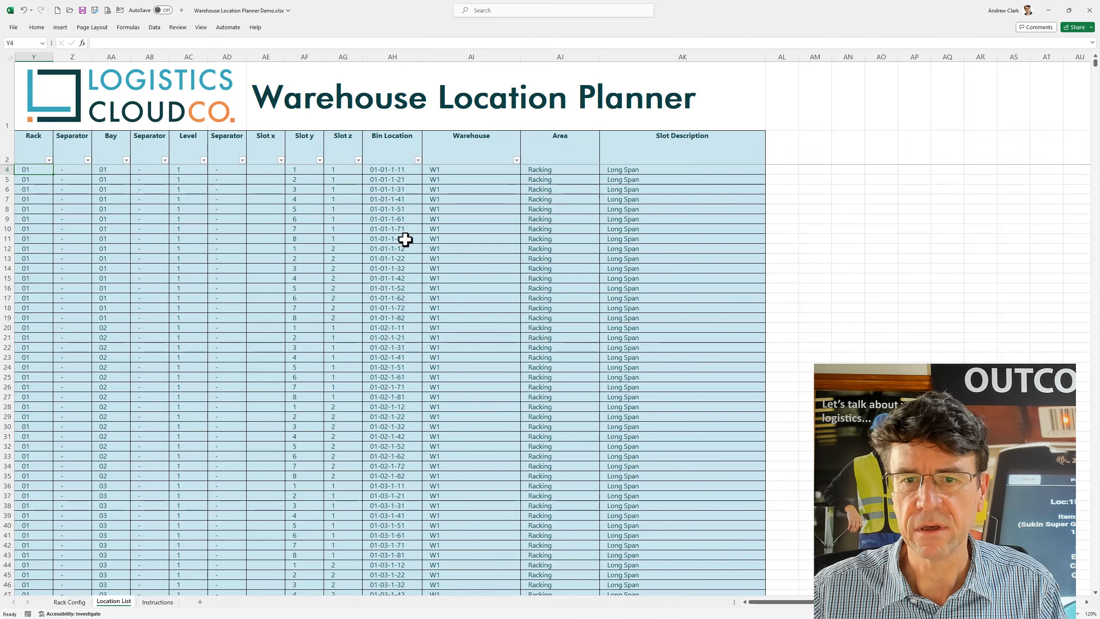
pyautogui.scroll(-11, 405, 239)
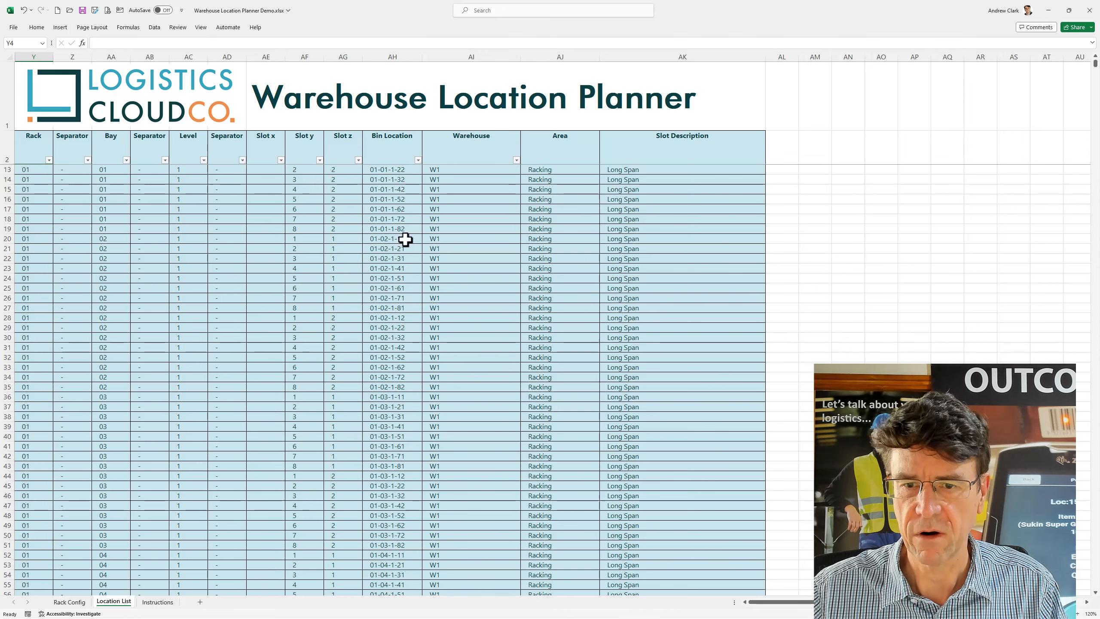
pyautogui.scroll(-3, 404, 239)
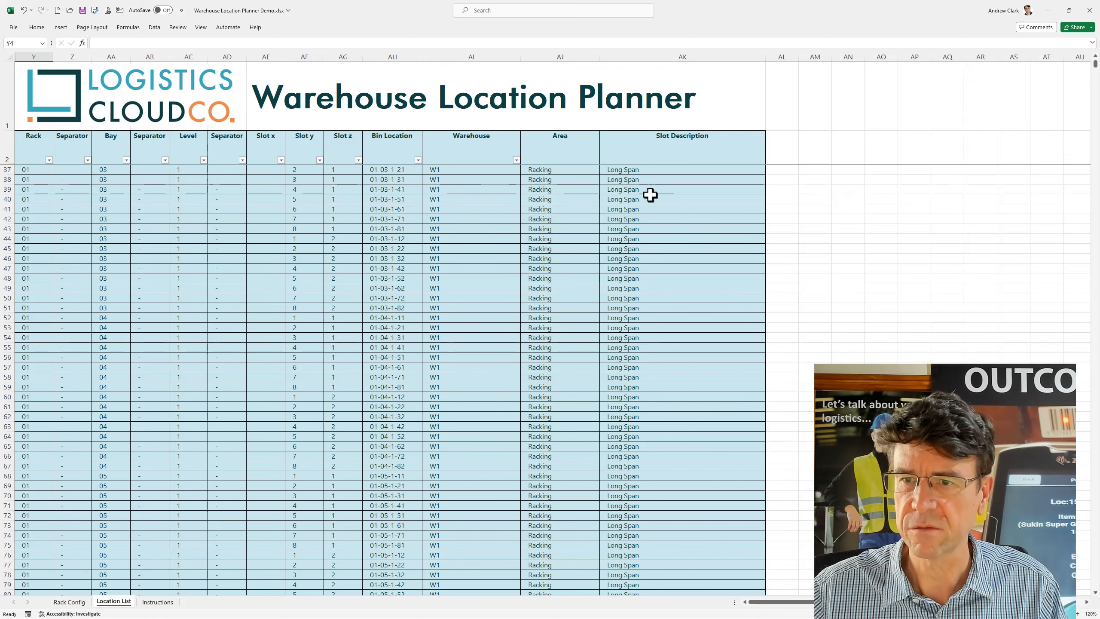
pyautogui.scroll(-12, 660, 309)
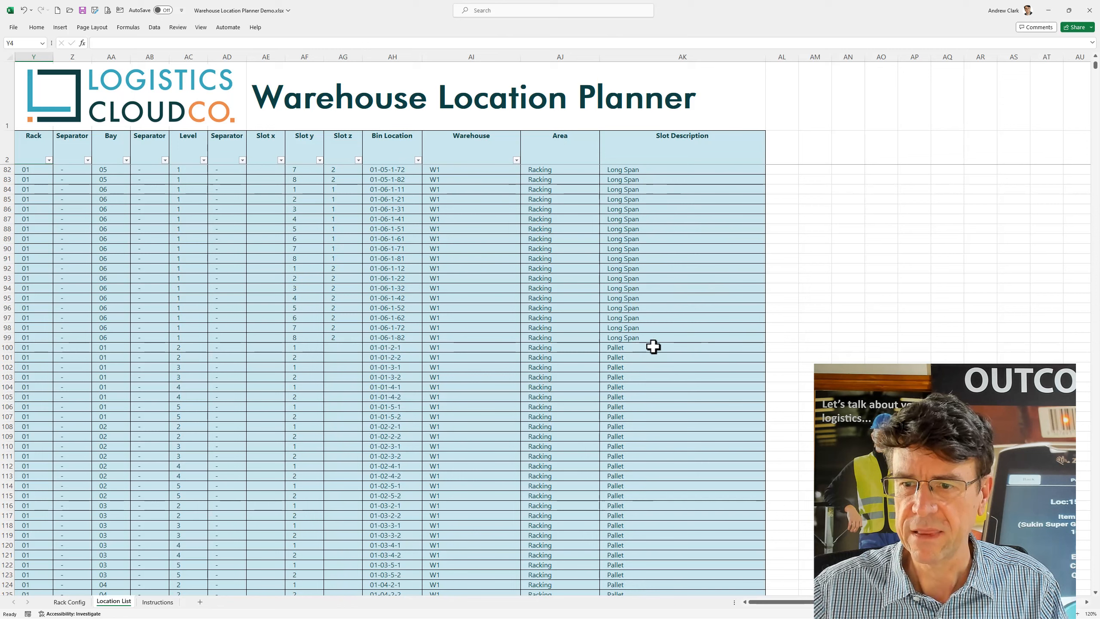
pyautogui.click(654, 347)
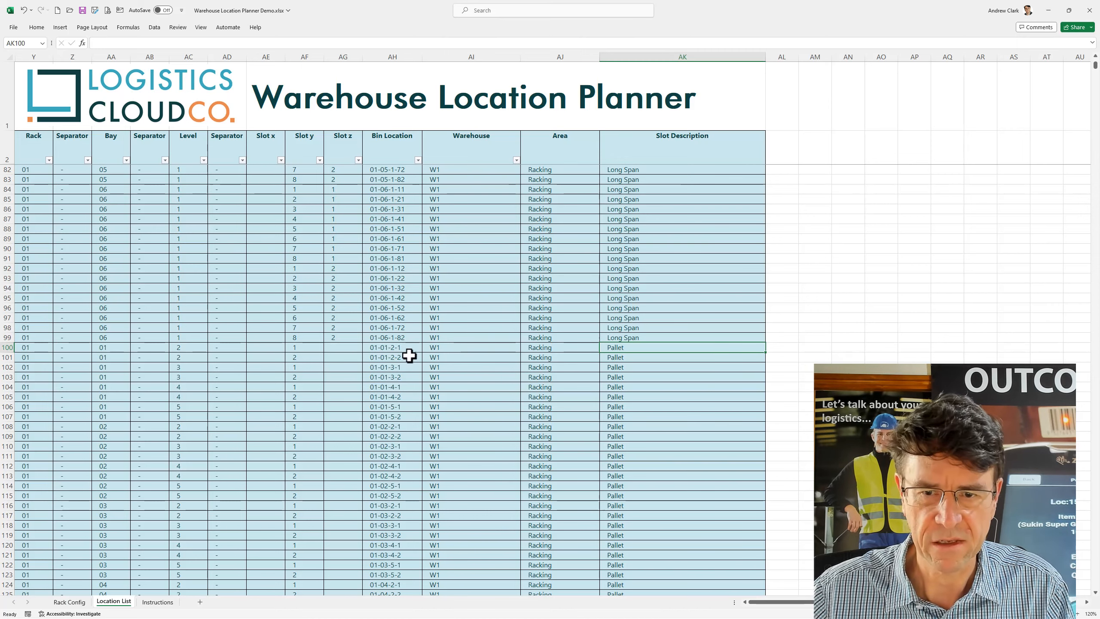
pyautogui.scroll(-12, 409, 354)
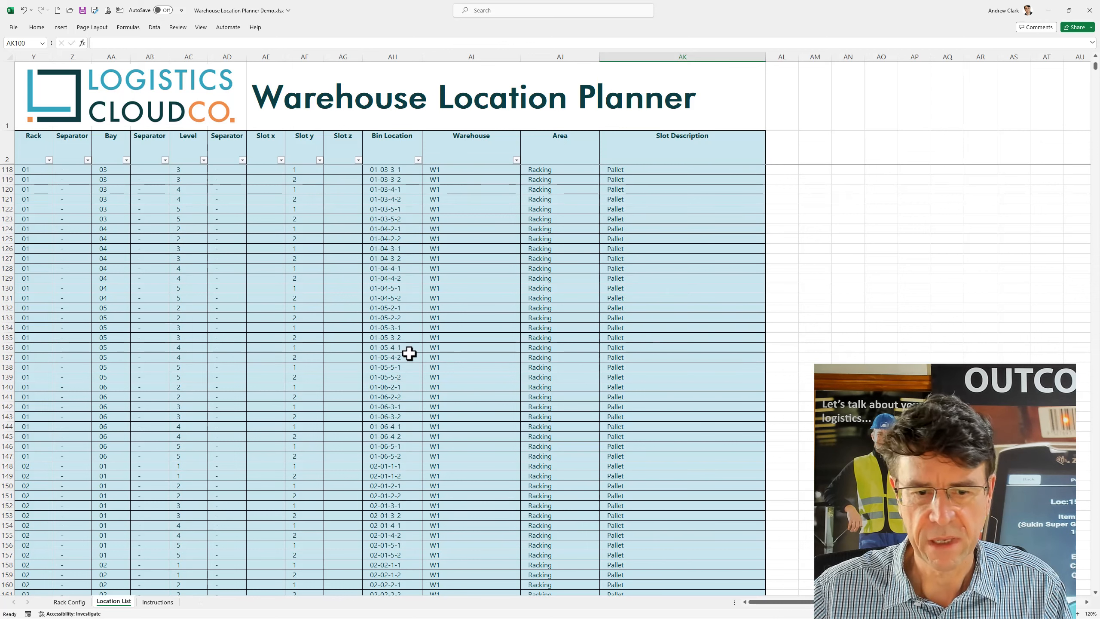
pyautogui.scroll(5, 411, 347)
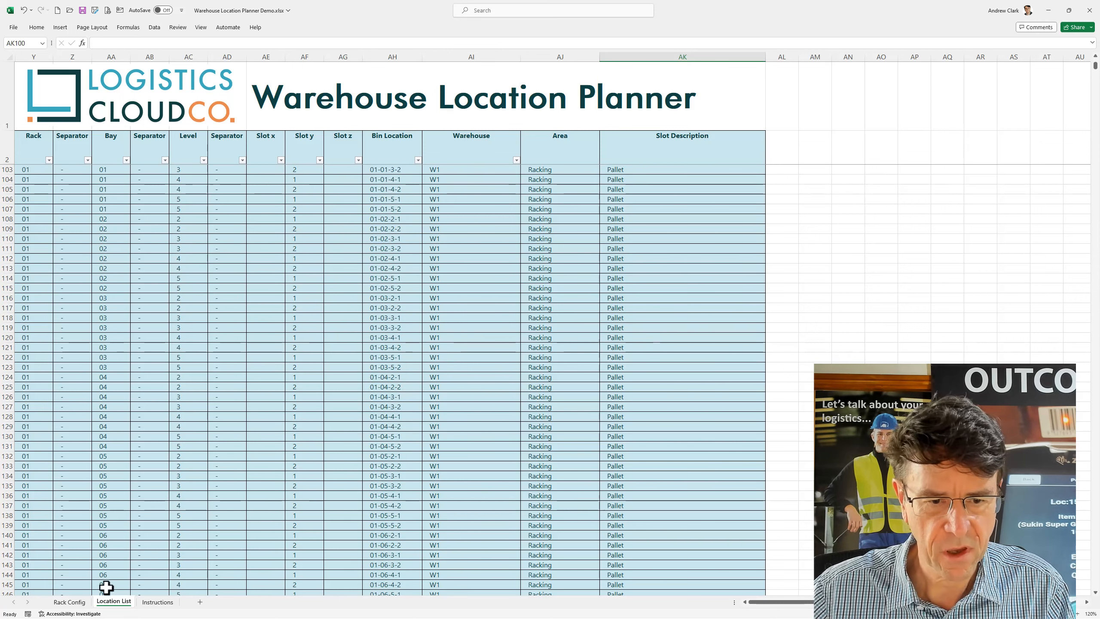
# Return to the Rack Config sheet and set the Bays of rack 01's Long Span entry in row 3 to 3
pyautogui.click(70, 605)
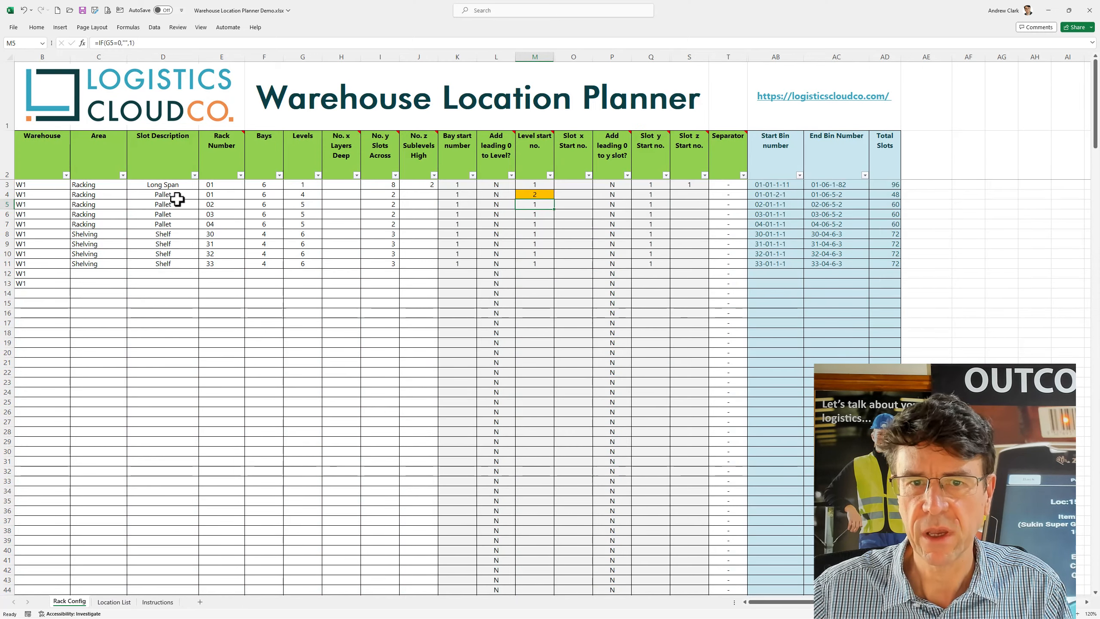
pyautogui.click(266, 186)
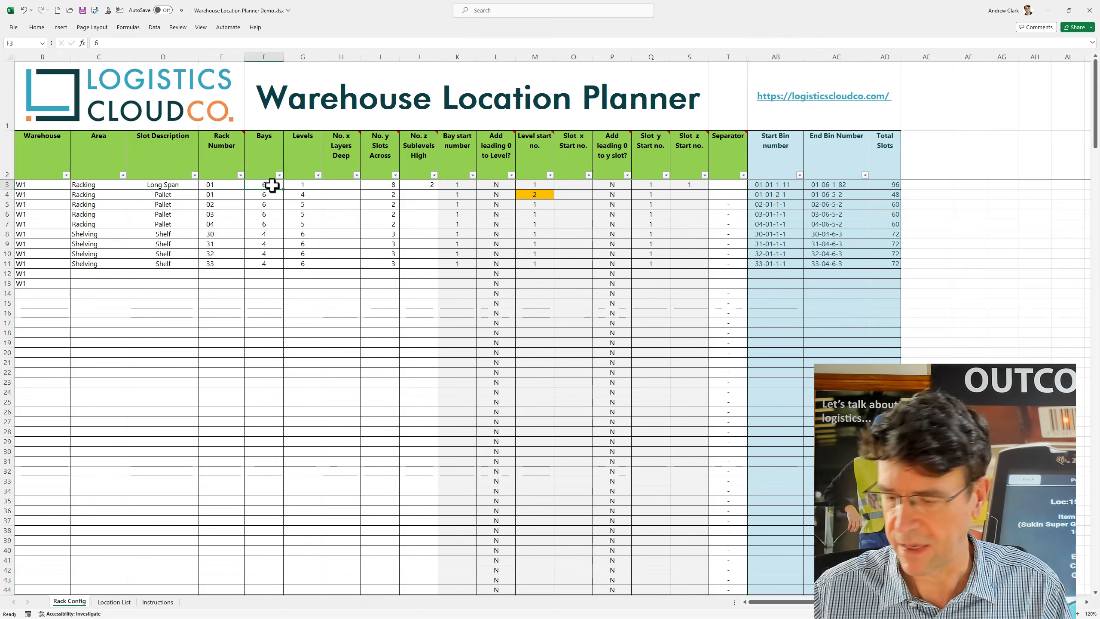
pyautogui.write('3')
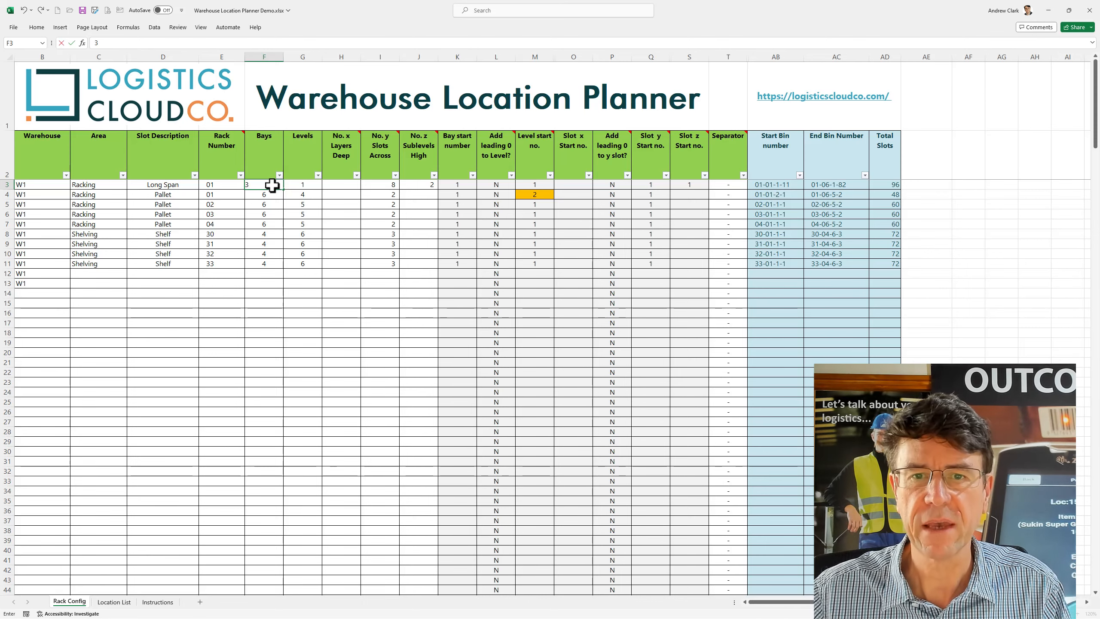
pyautogui.press('Return')
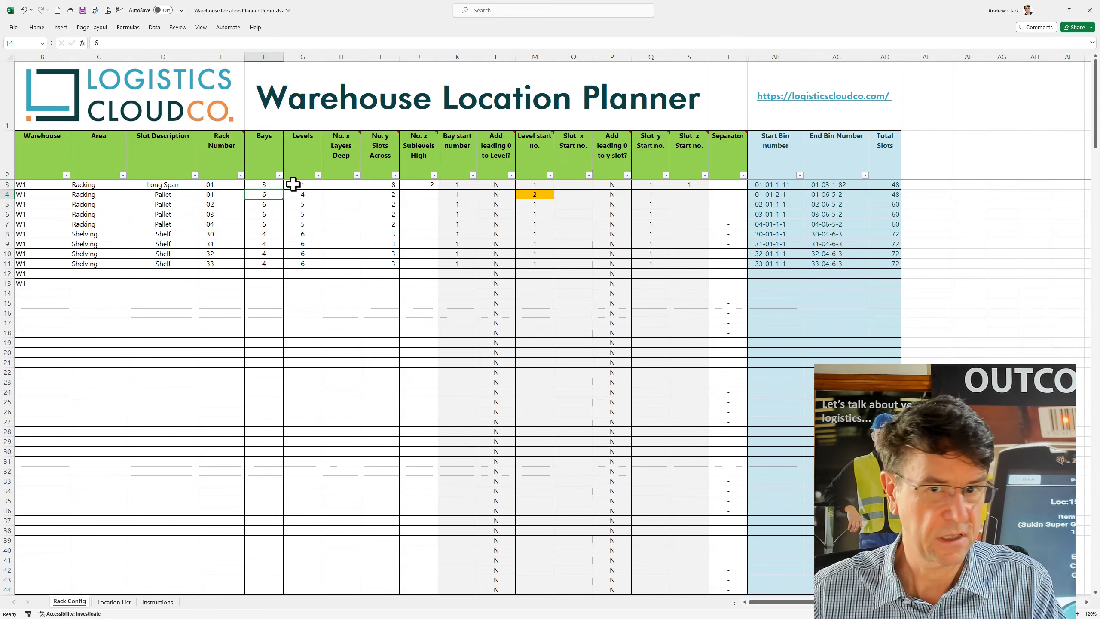
# Override the bay start number of rack 01's Long Span entry in row 3 with 4
pyautogui.click(464, 186)
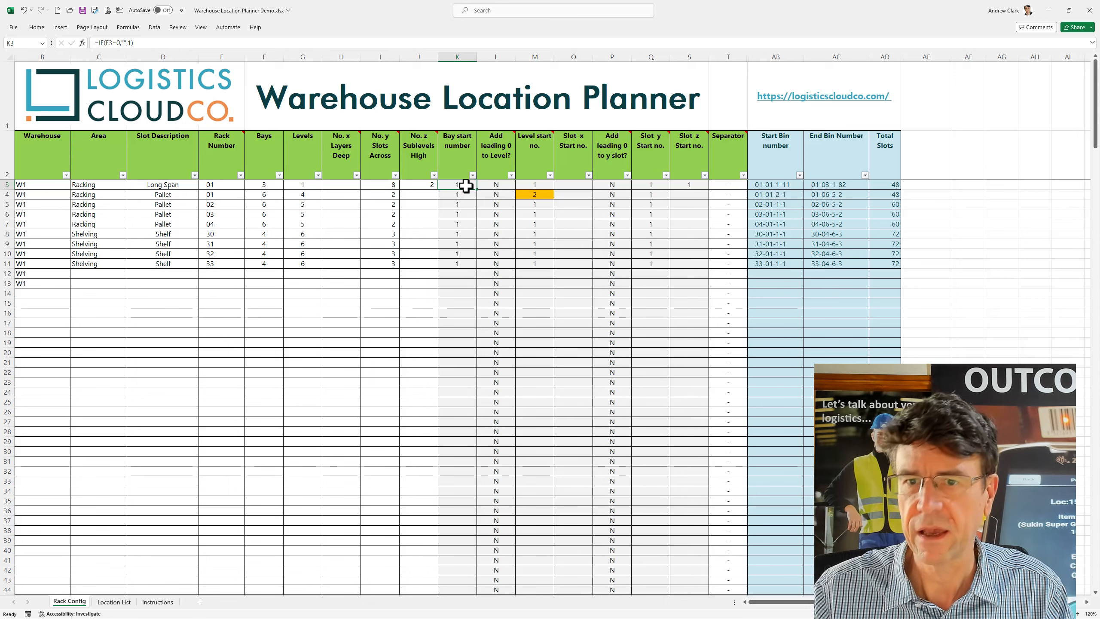
pyautogui.write('4')
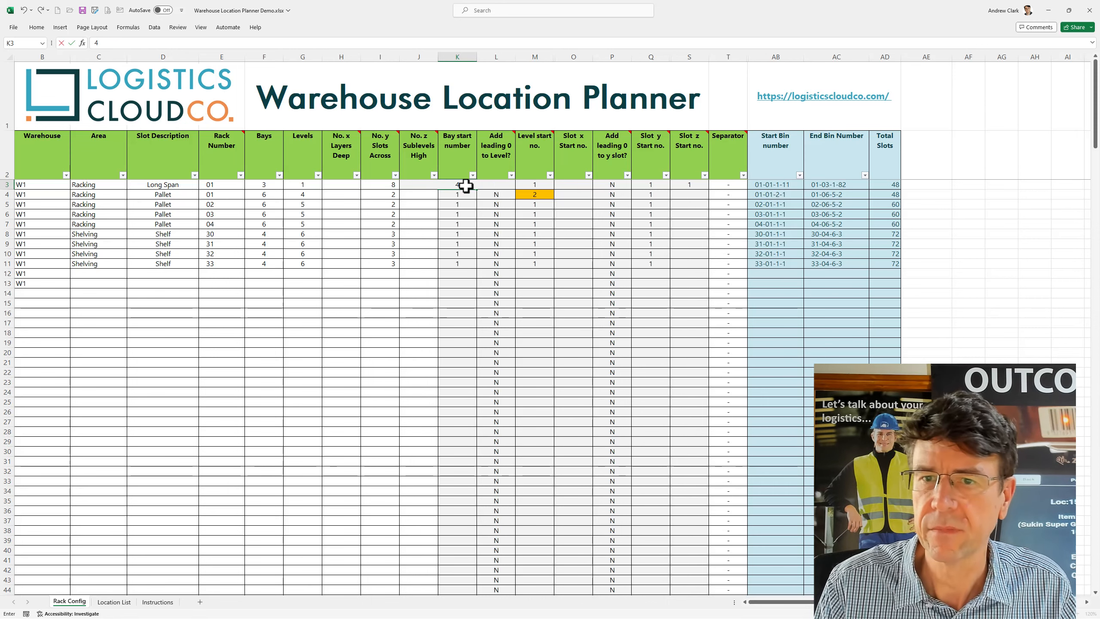
pyautogui.press('Return')
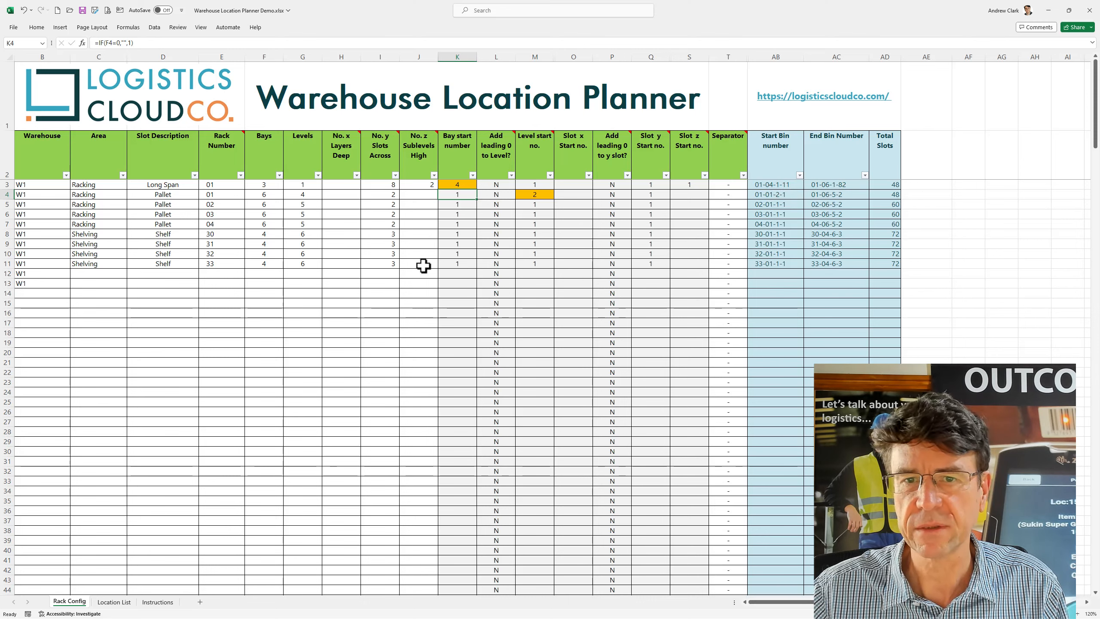
# Copy the rack entries in rows 3 to 11, from Warehouse through Level start no., and paste them one row down starting at B4
pyautogui.click(350, 196)
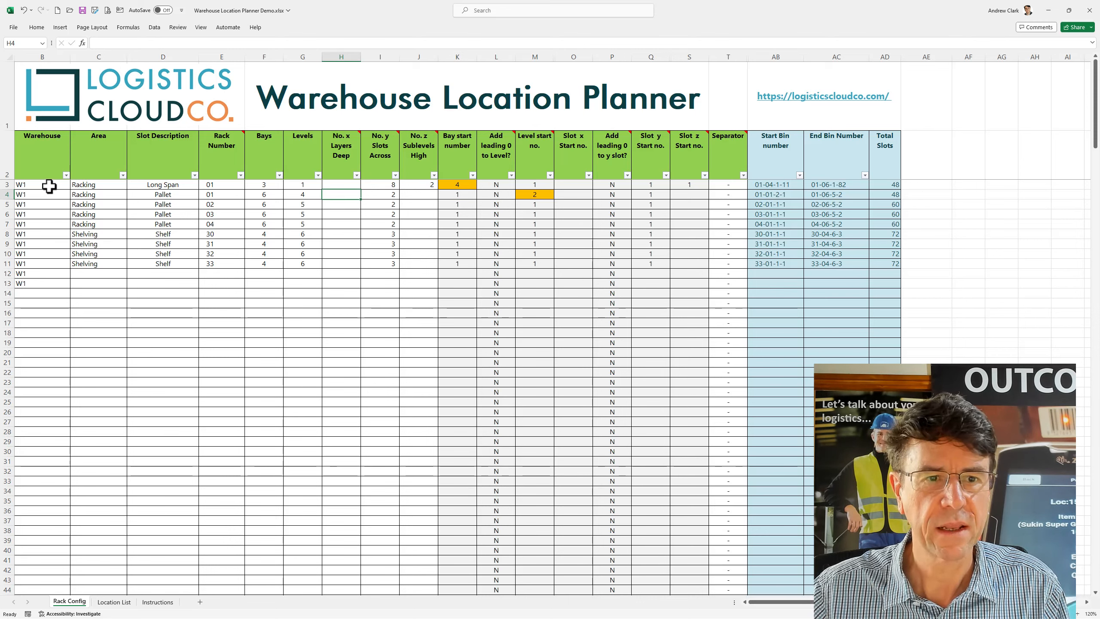
pyautogui.moveTo(49, 186); pyautogui.dragTo(535, 258)
pyautogui.hotkey('ctrl', 'c')
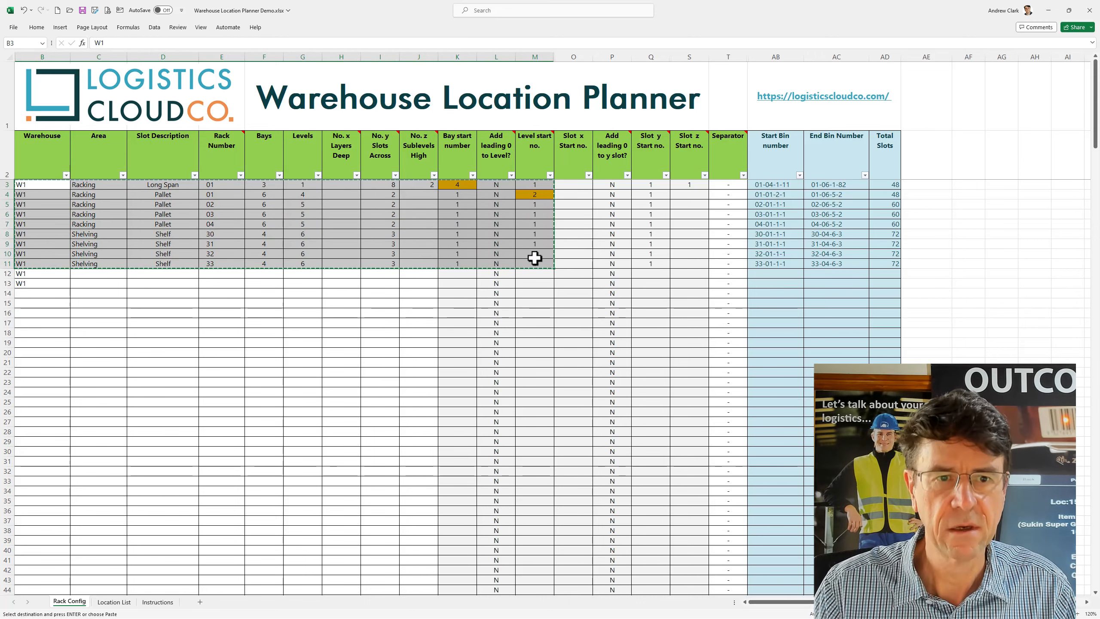
pyautogui.press('Down')
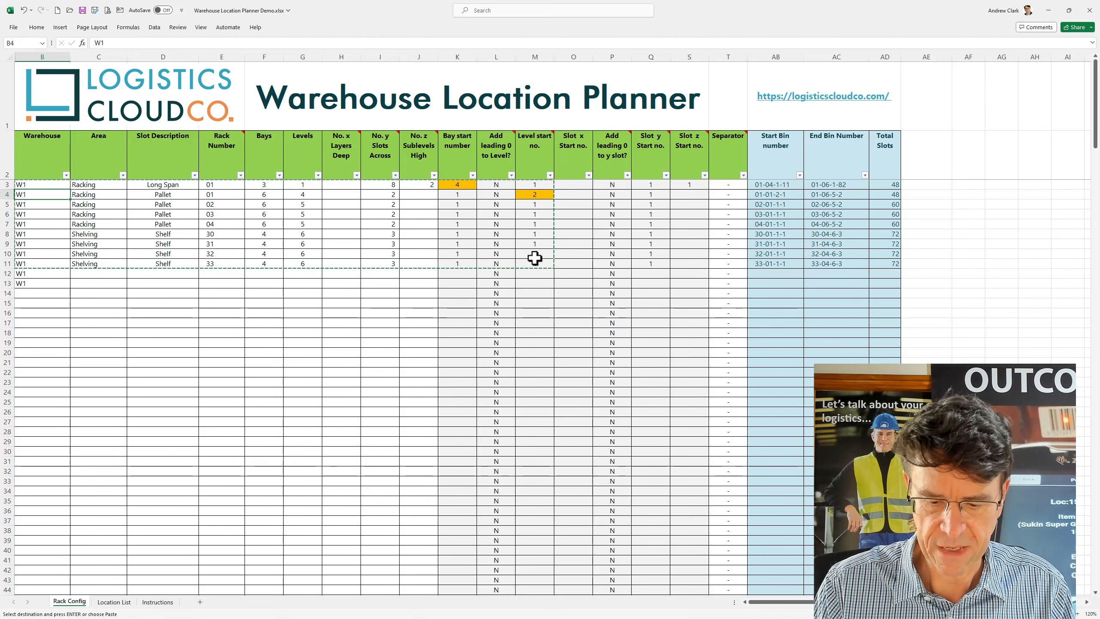
pyautogui.press('Return')
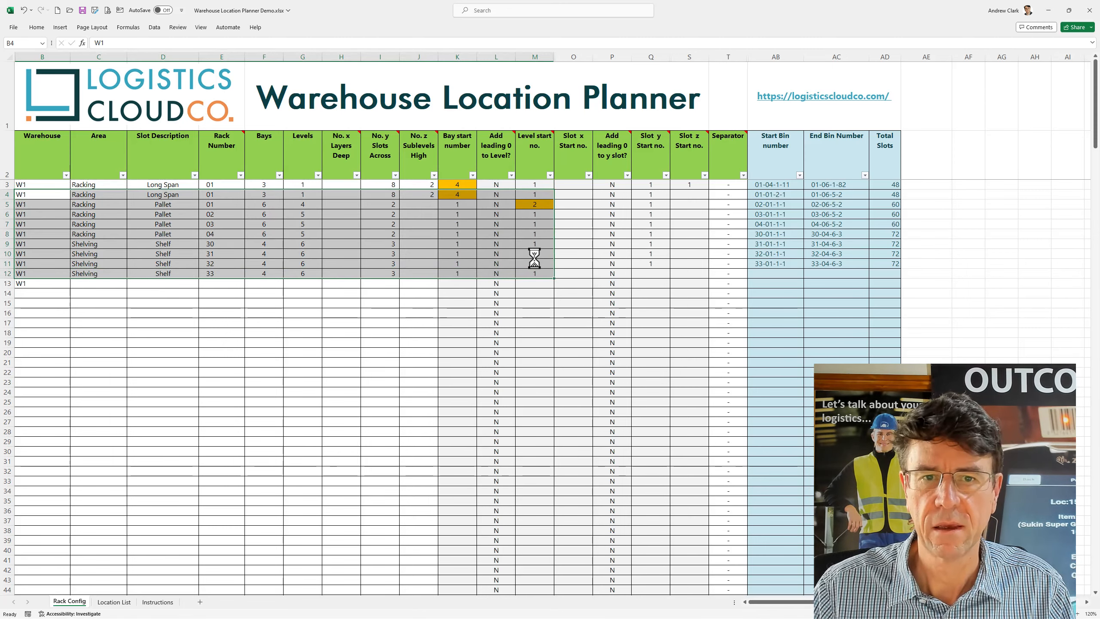
pyautogui.press('Up')
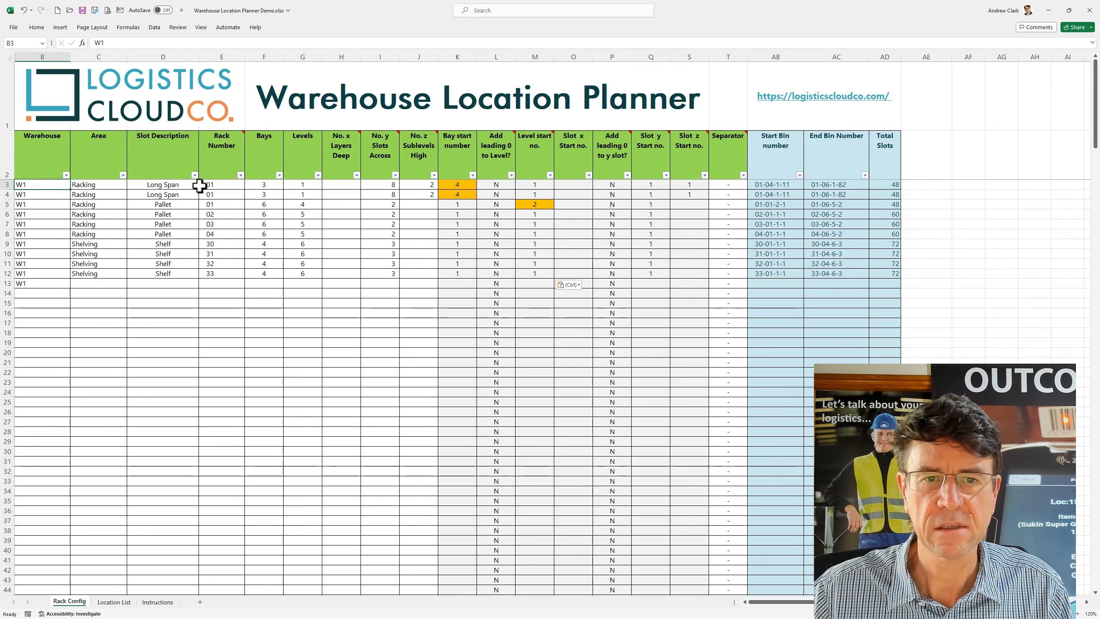
# Change the Slot Description of the first rack 01 entry in row 3 to Pallet
pyautogui.click(175, 186)
pyautogui.write('Pallet')
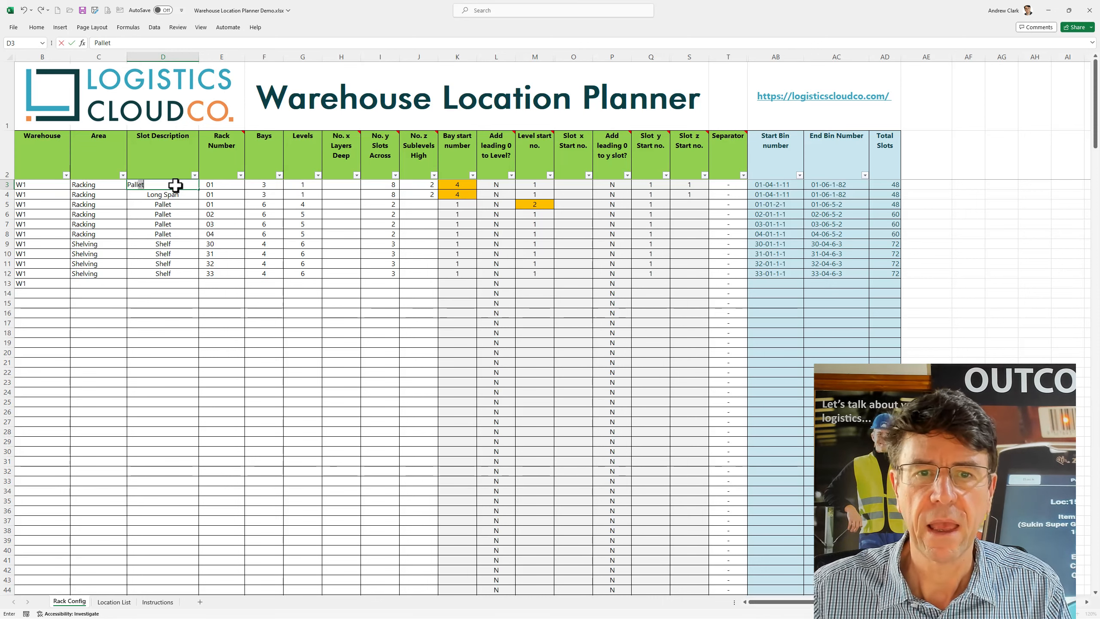
pyautogui.press('Tab')
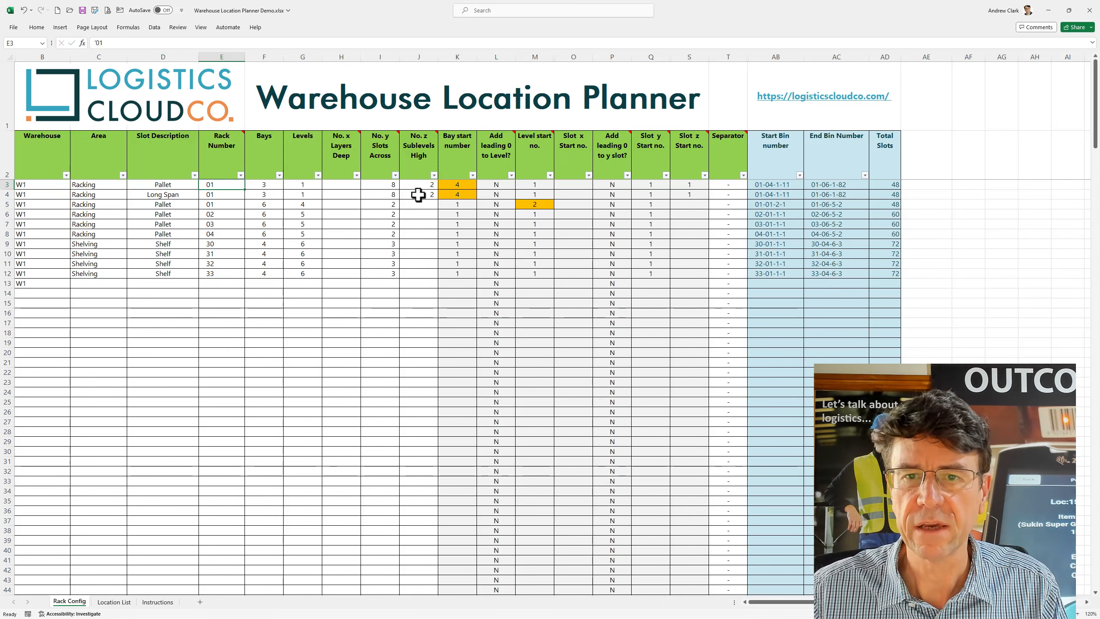
# Set row 3's number of y slots across to 2 and clear its number of z sublevels high
pyautogui.click(381, 186)
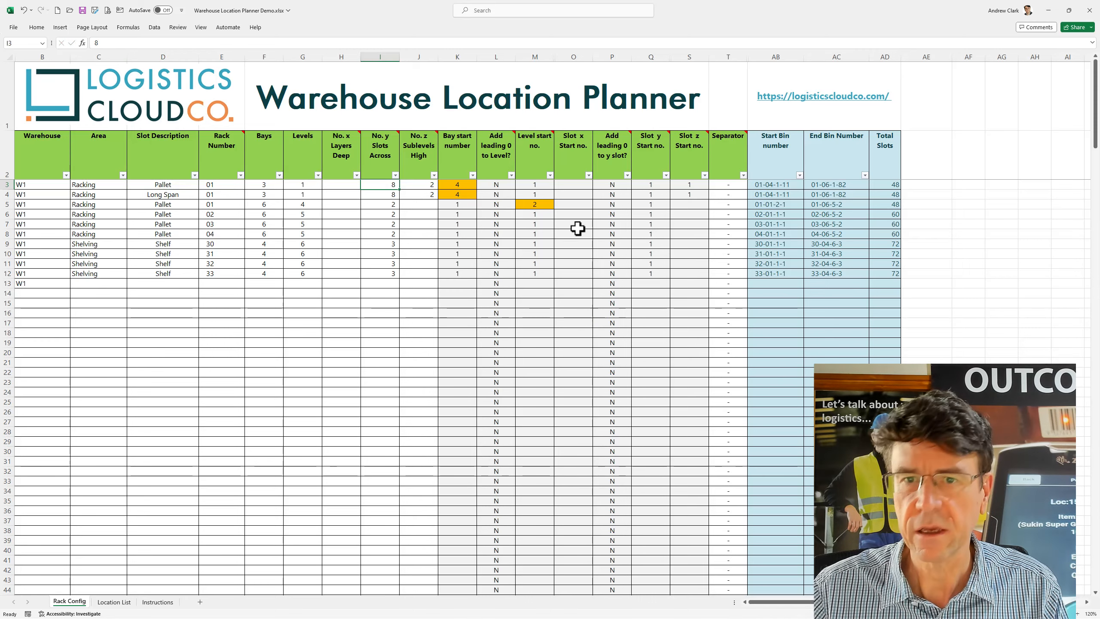
pyautogui.write('2')
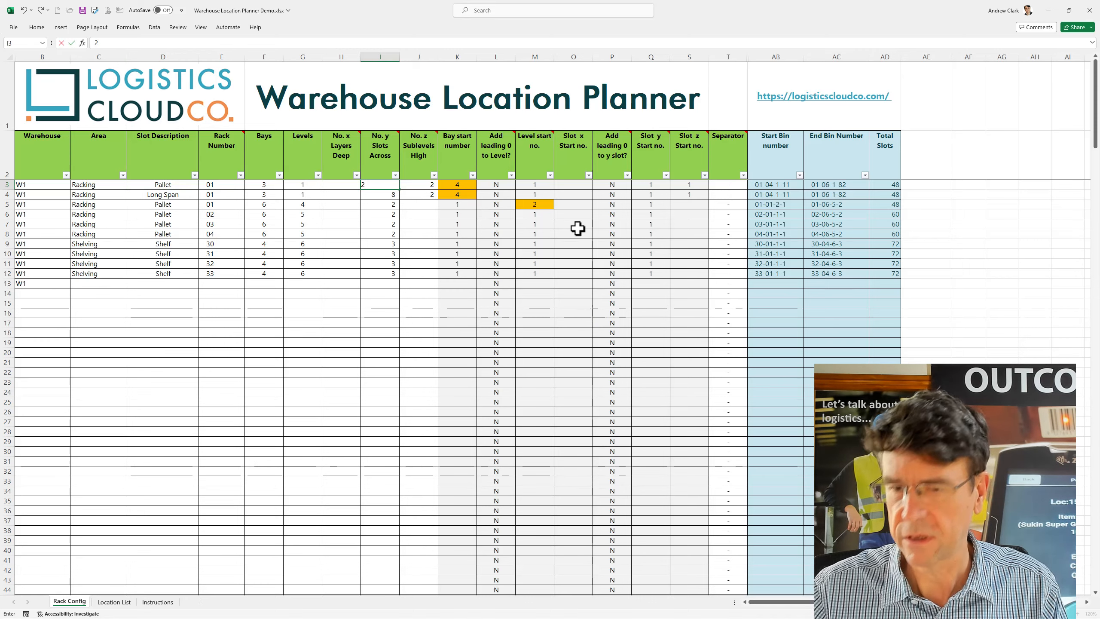
pyautogui.press('Tab')
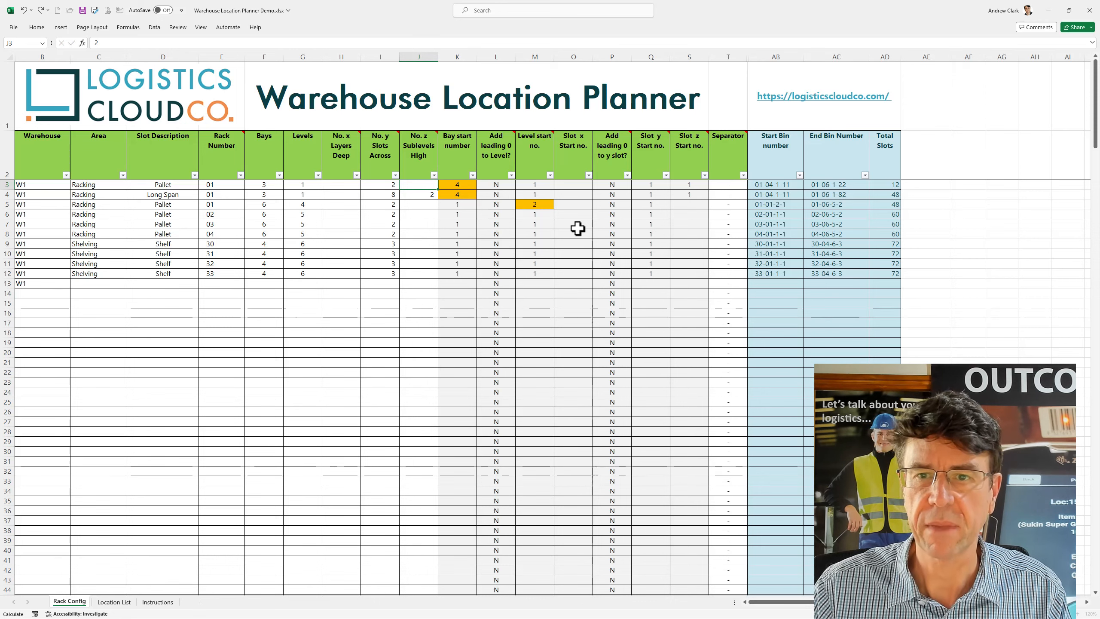
pyautogui.press('Delete')
pyautogui.press('Tab')
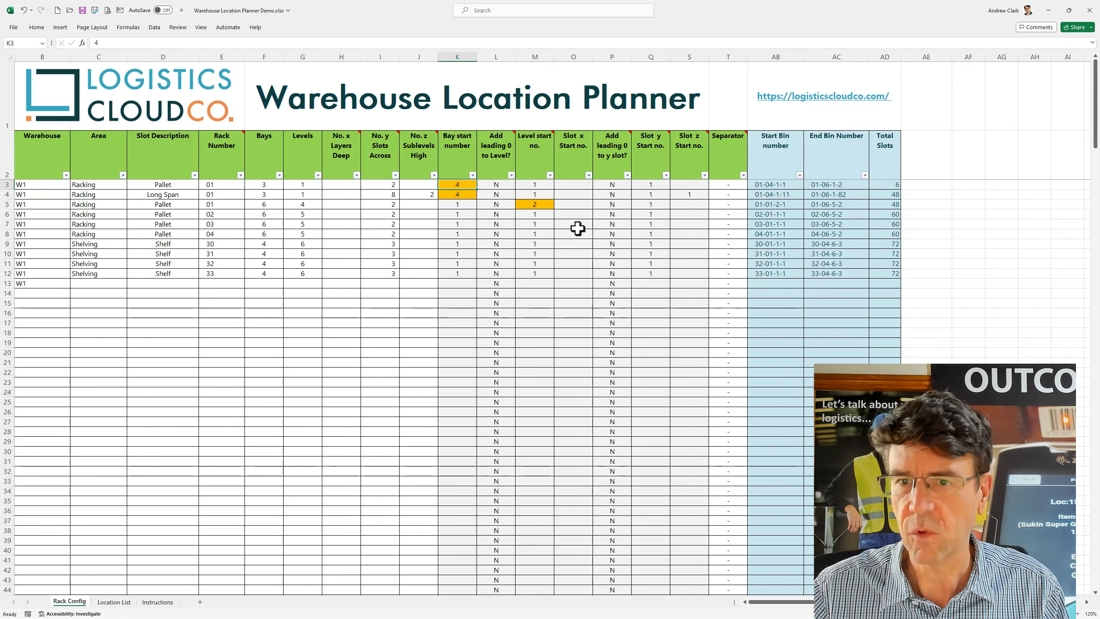
# Reset row 3's bay start number to 1, restoring the default formula by copying it from K5 into K3
pyautogui.write('1')
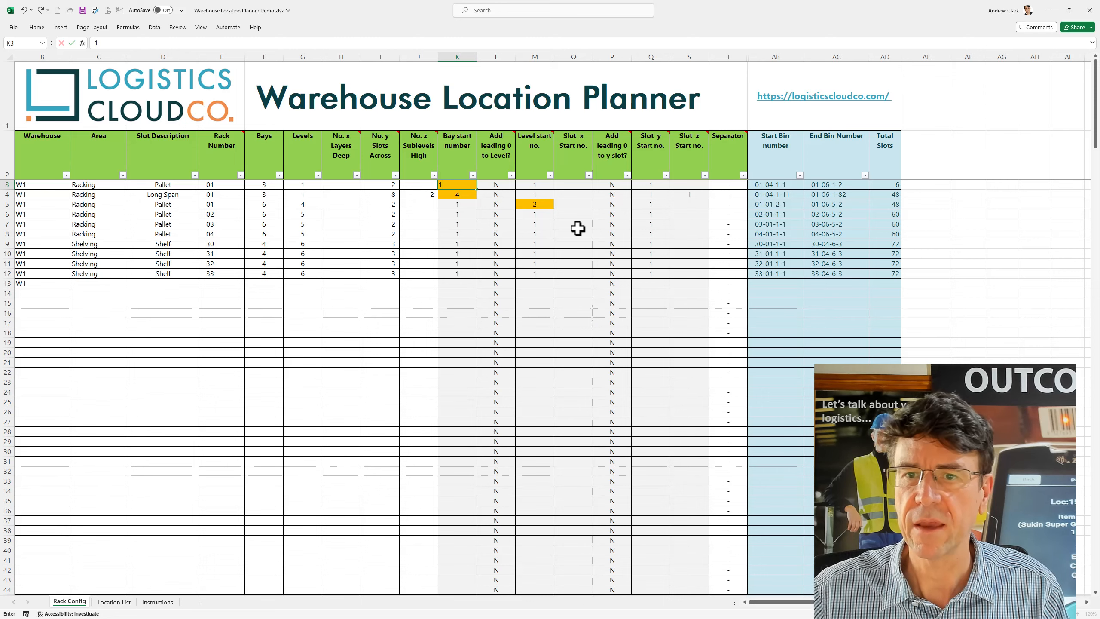
pyautogui.press('Return')
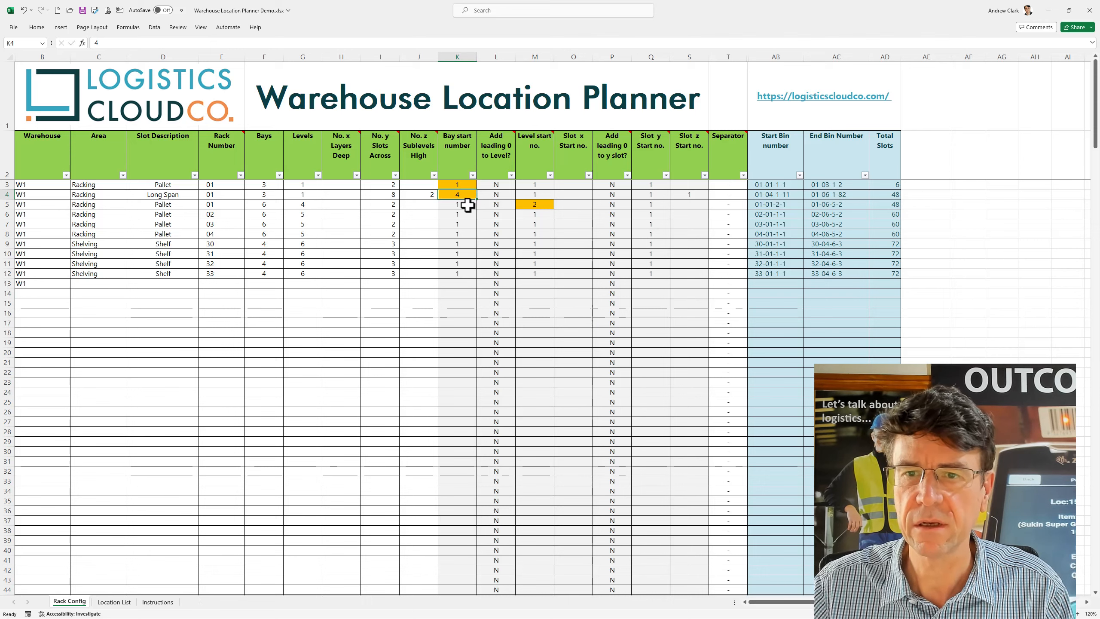
pyautogui.click(468, 204)
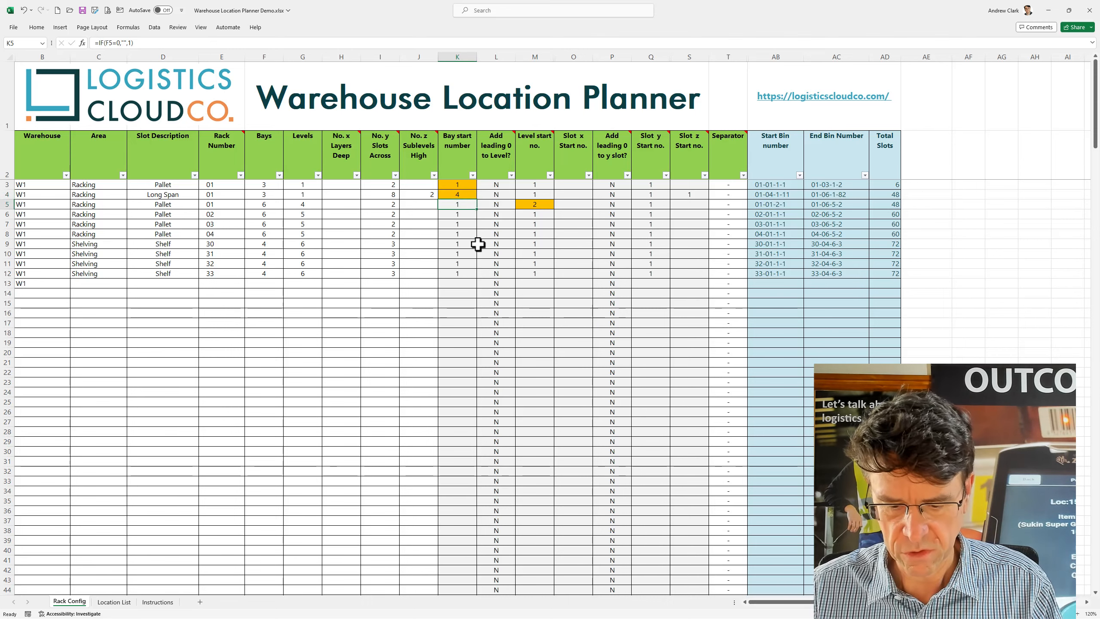
pyautogui.hotkey('ctrl', 'c')
pyautogui.click(465, 186)
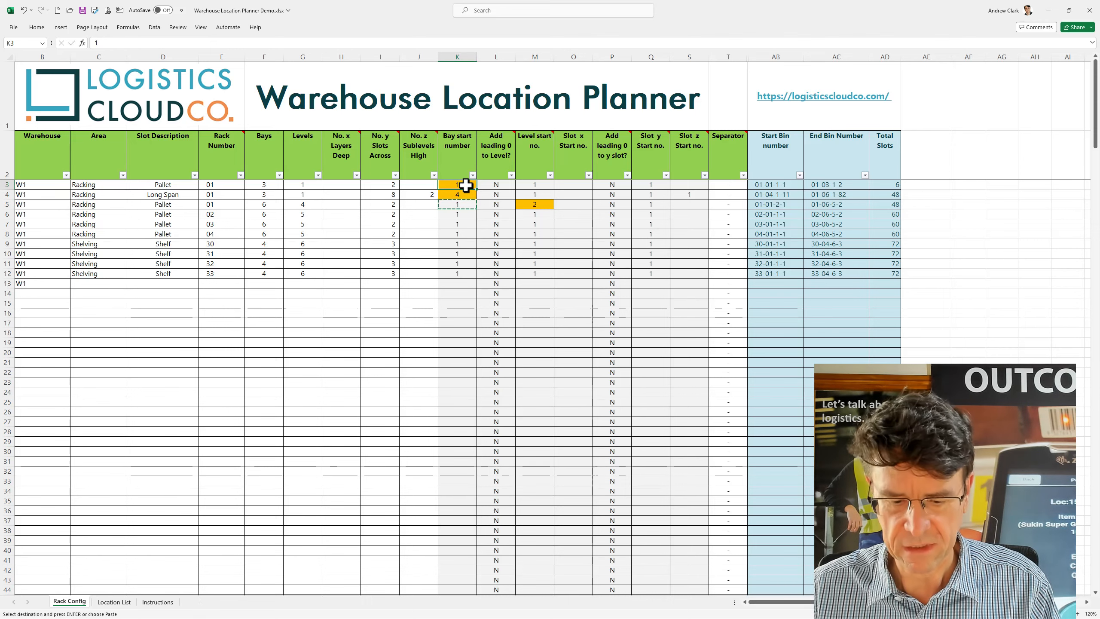
pyautogui.hotkey('ctrl', 'v')
pyautogui.click(449, 236)
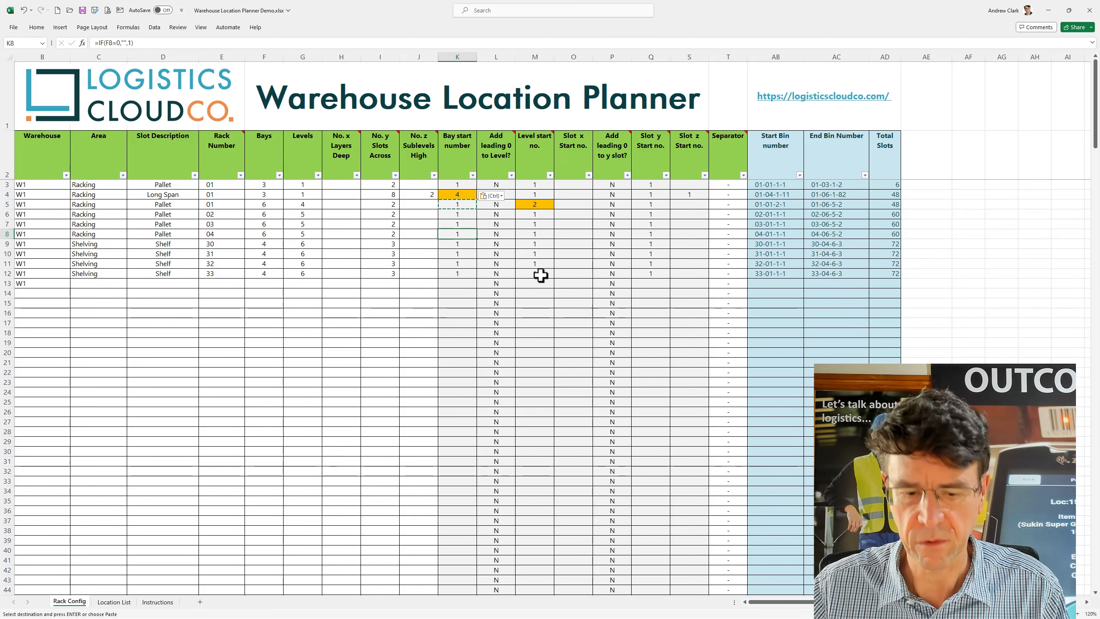
pyautogui.press('Escape')
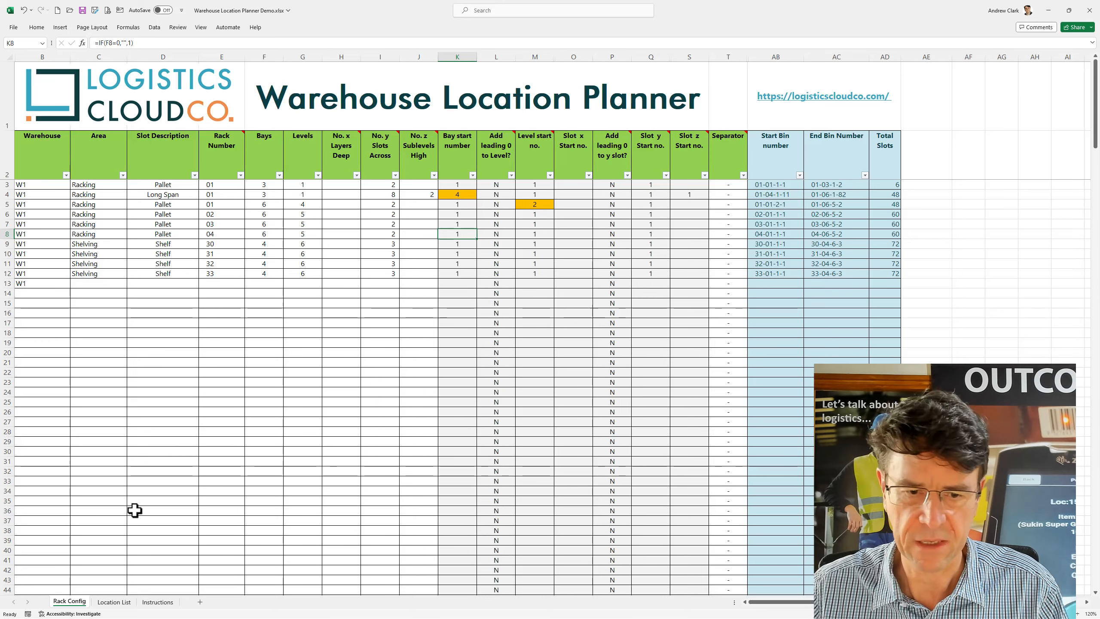
# Examine rack 01's Pallet and Long Span bin locations in the Location List sheet, from the first entry through the upper pallet levels
pyautogui.click(114, 602)
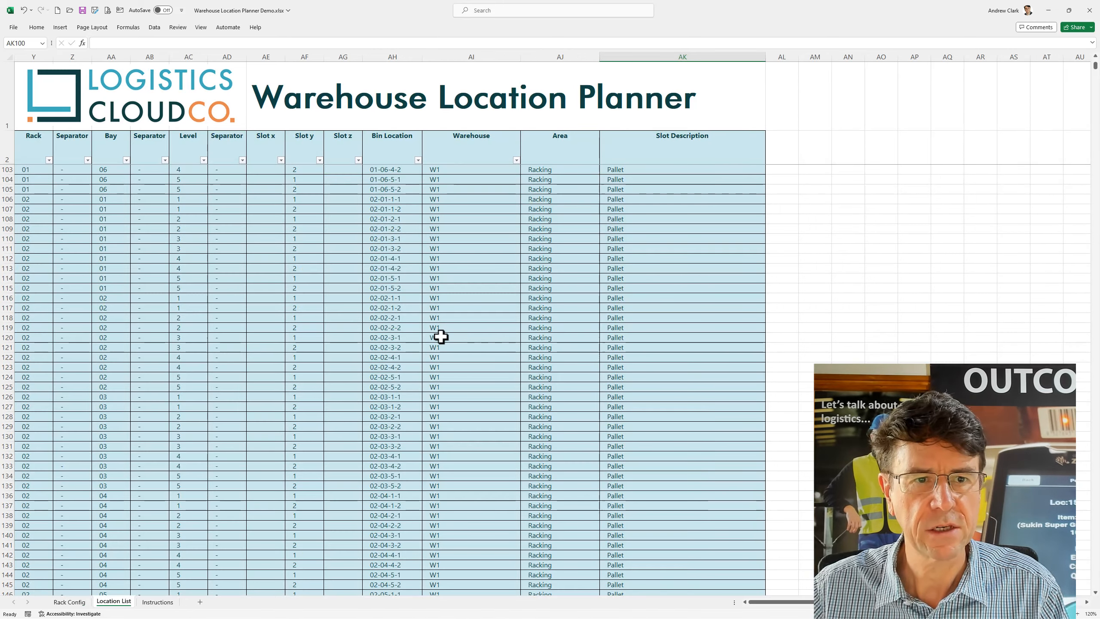
pyautogui.hotkey('ctrl', 'Home')
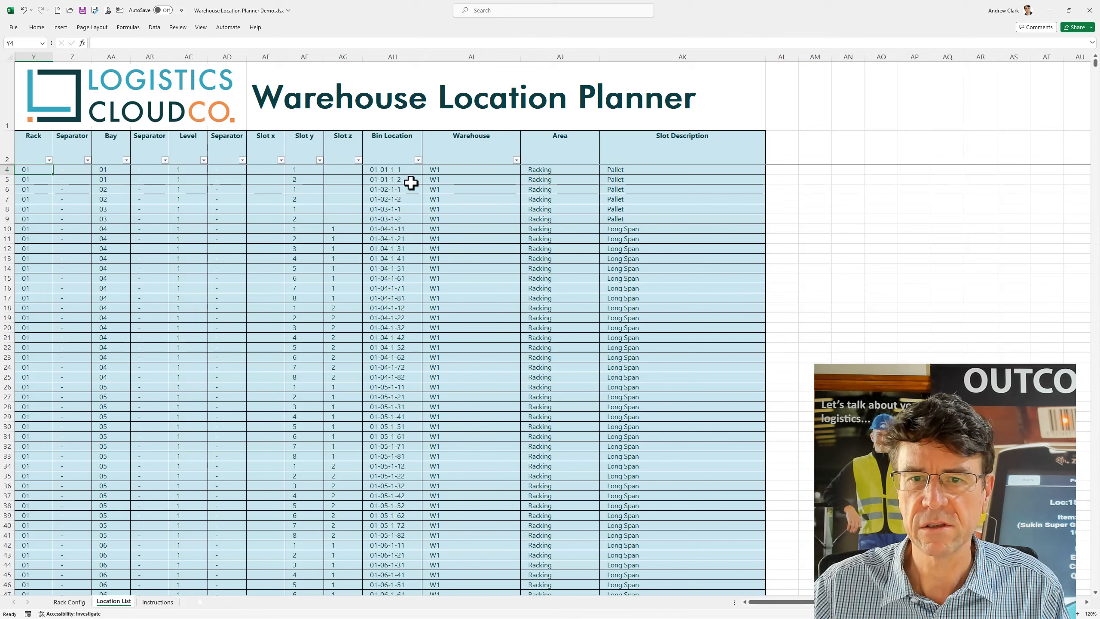
pyautogui.scroll(-1, 420, 191)
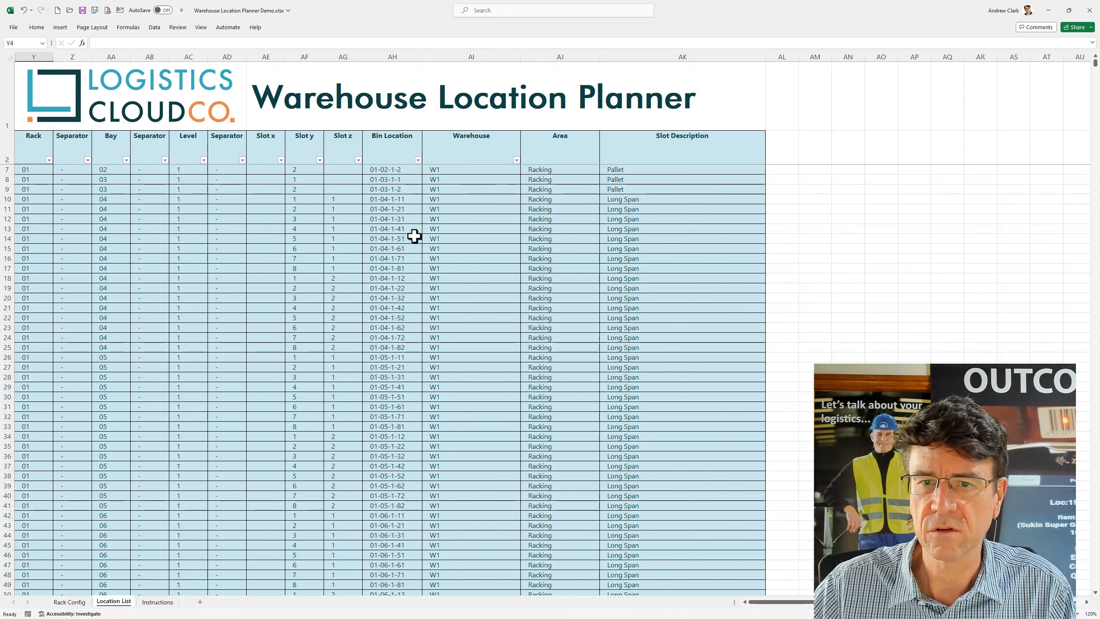
pyautogui.scroll(-2, 416, 235)
pyautogui.scroll(-3, 417, 235)
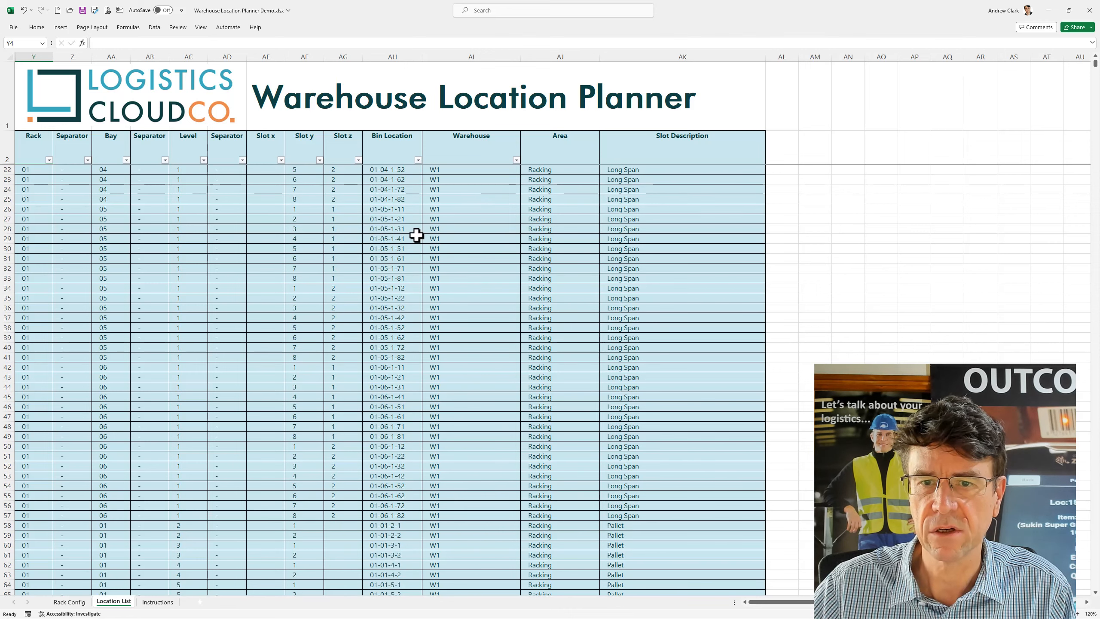
pyautogui.scroll(-8, 417, 236)
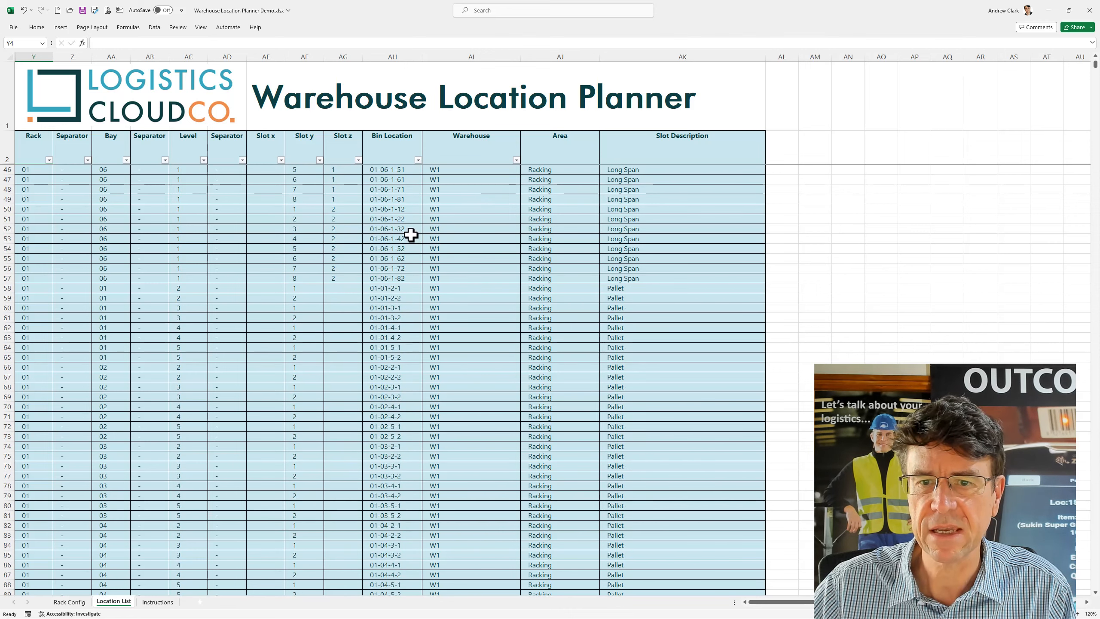
pyautogui.scroll(-2, 411, 235)
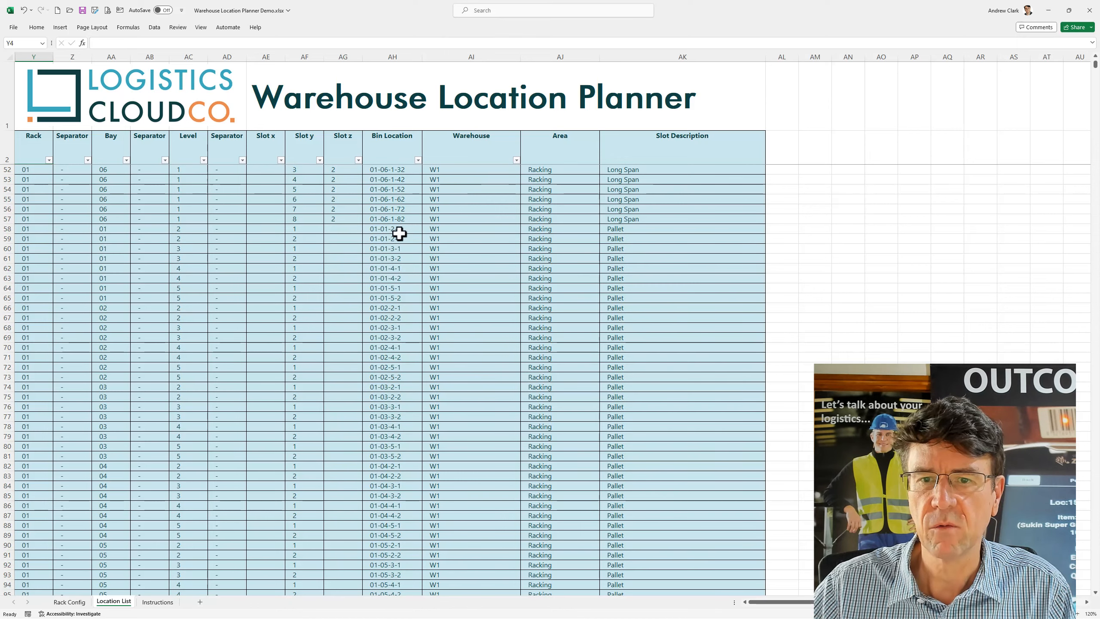
pyautogui.scroll(-2, 426, 238)
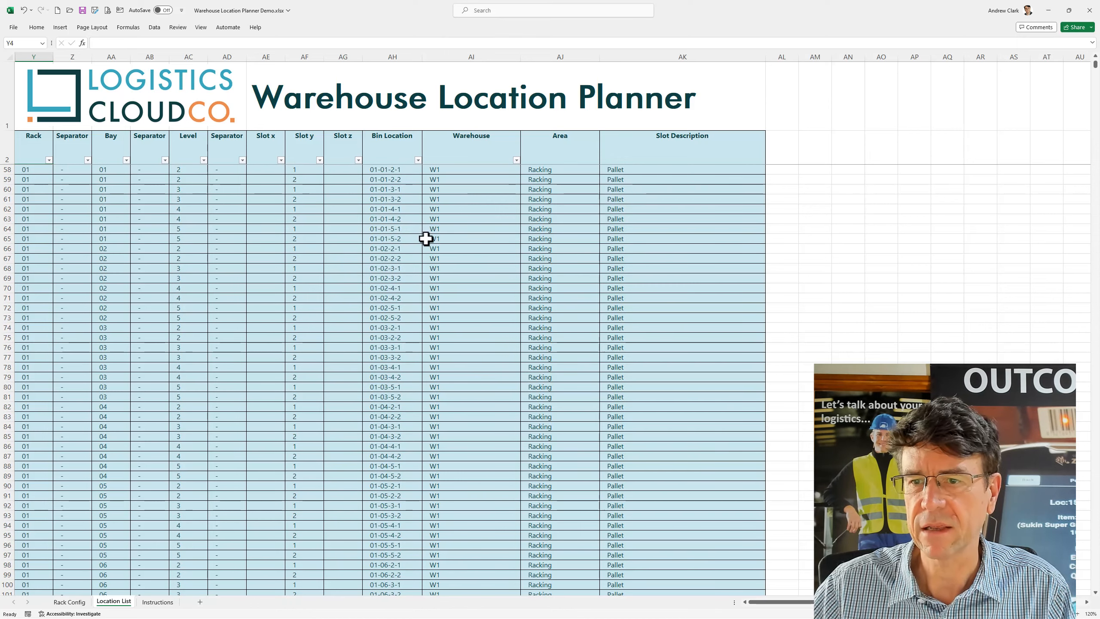
pyautogui.scroll(5, 426, 238)
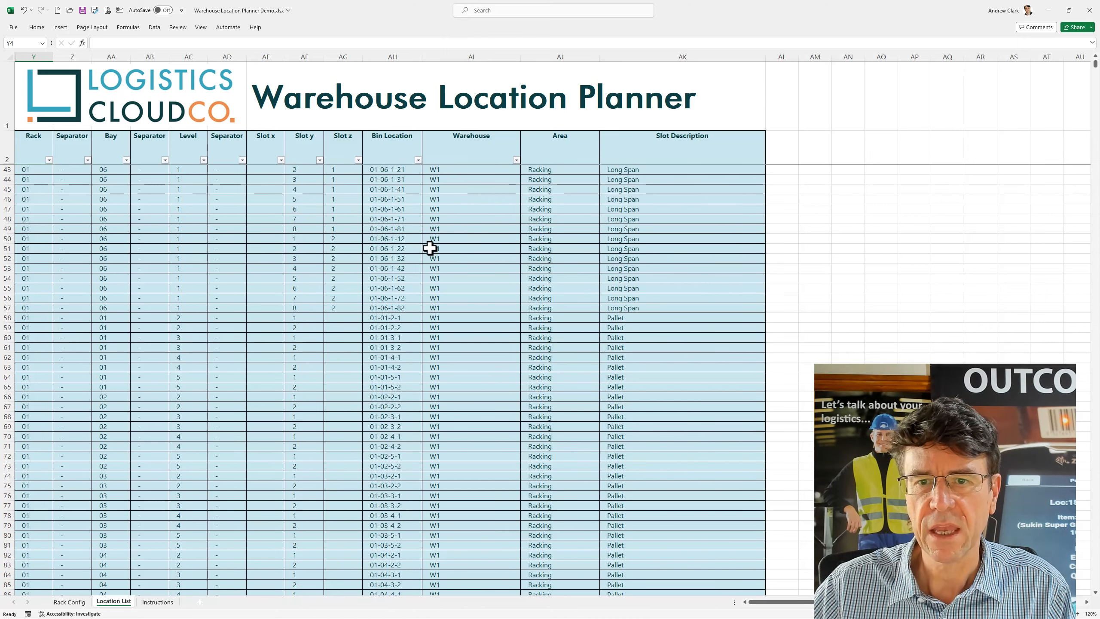
pyautogui.scroll(13, 430, 248)
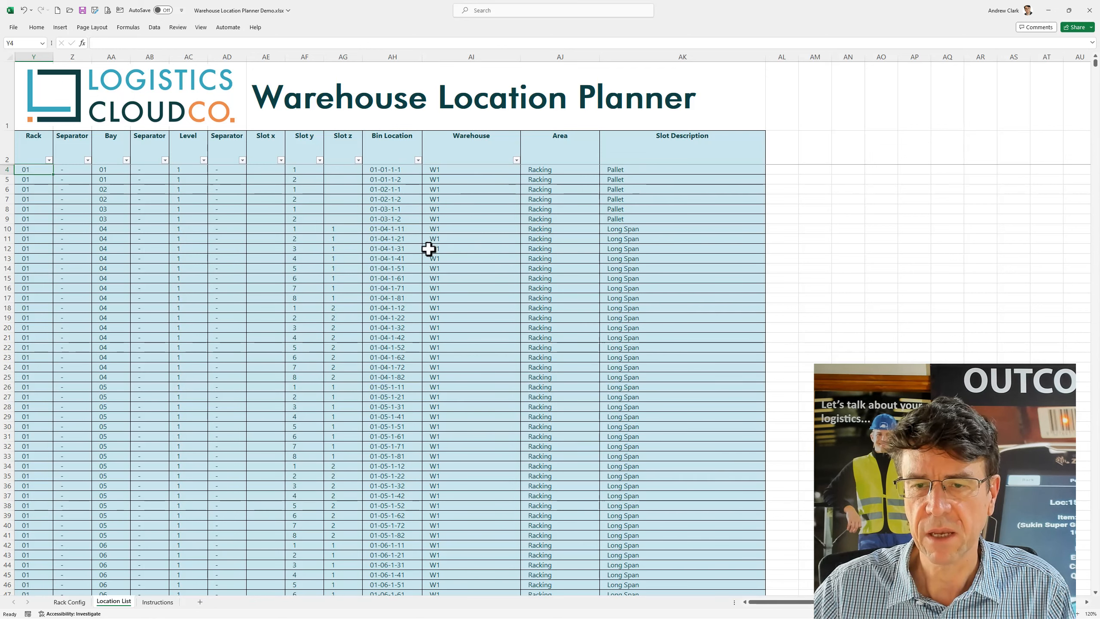
pyautogui.click(69, 602)
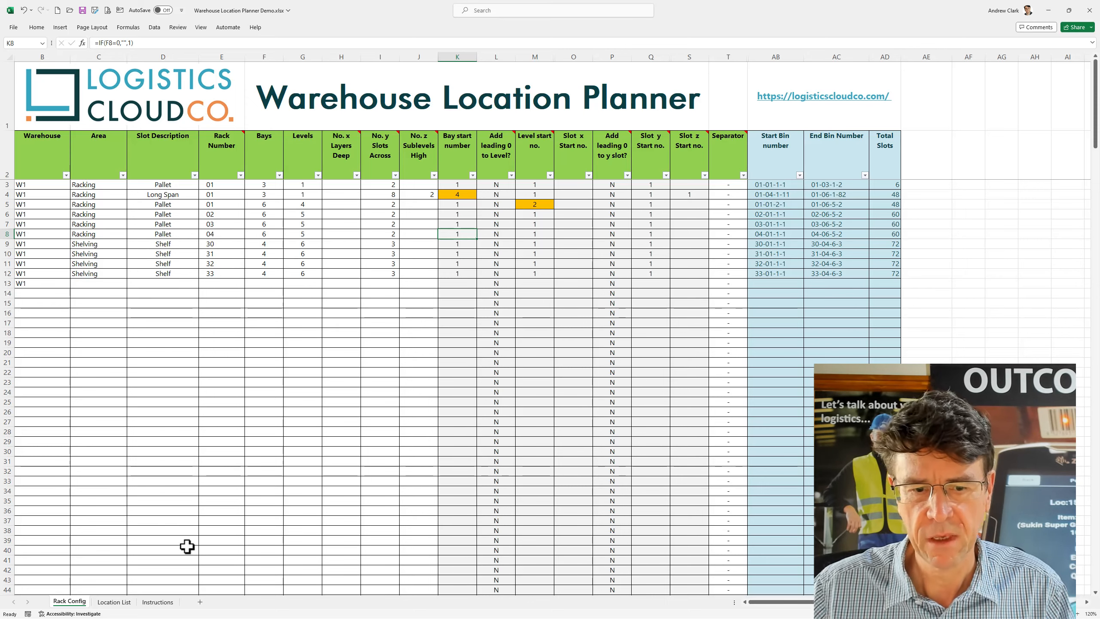
pyautogui.click(115, 602)
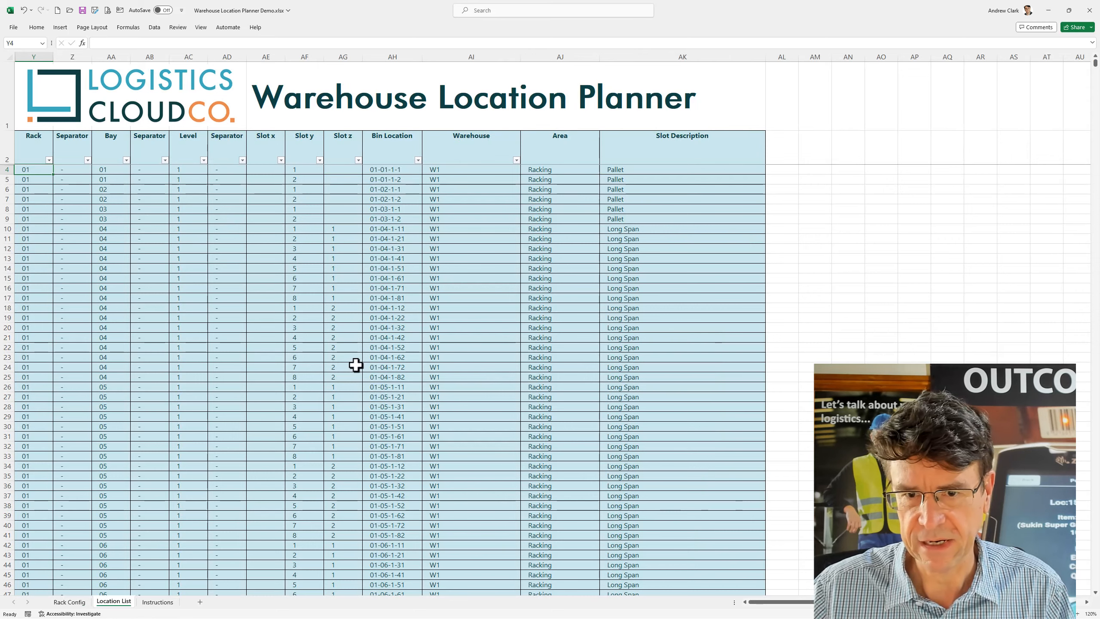
# Return to the Rack Config sheet to check the x layers deep column, and open the Instructions sheet
pyautogui.scroll(3, 372, 414)
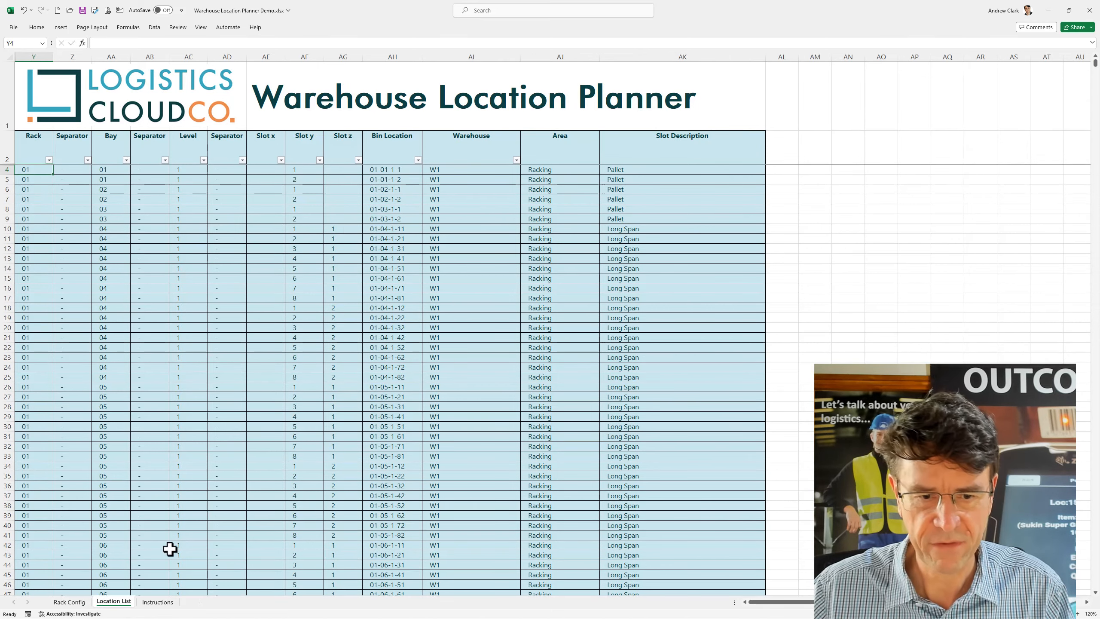
pyautogui.click(68, 604)
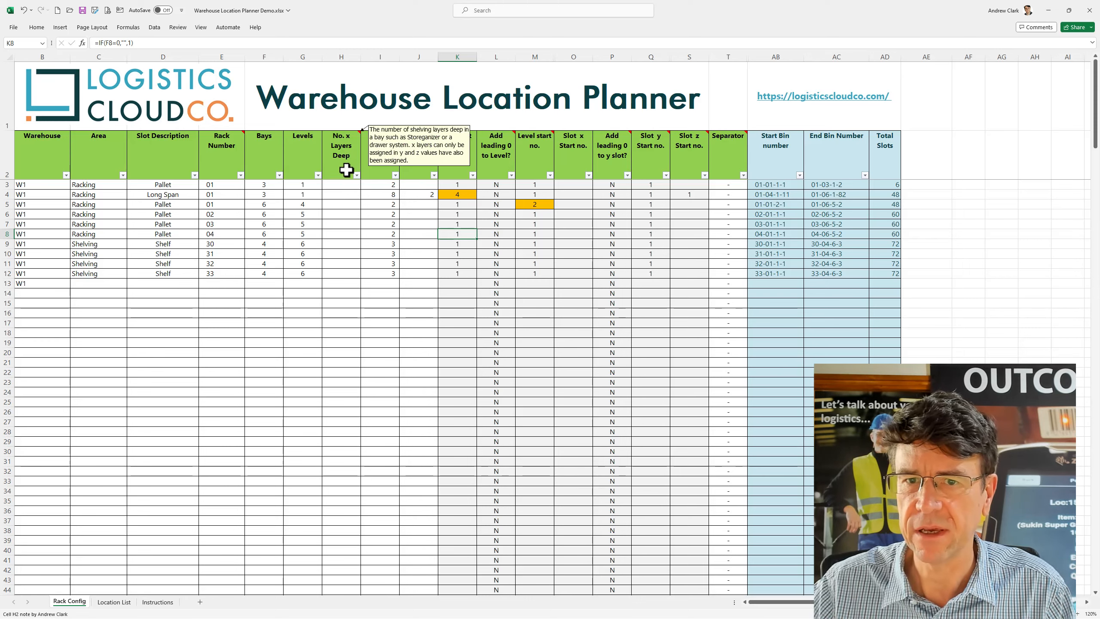
pyautogui.click(156, 607)
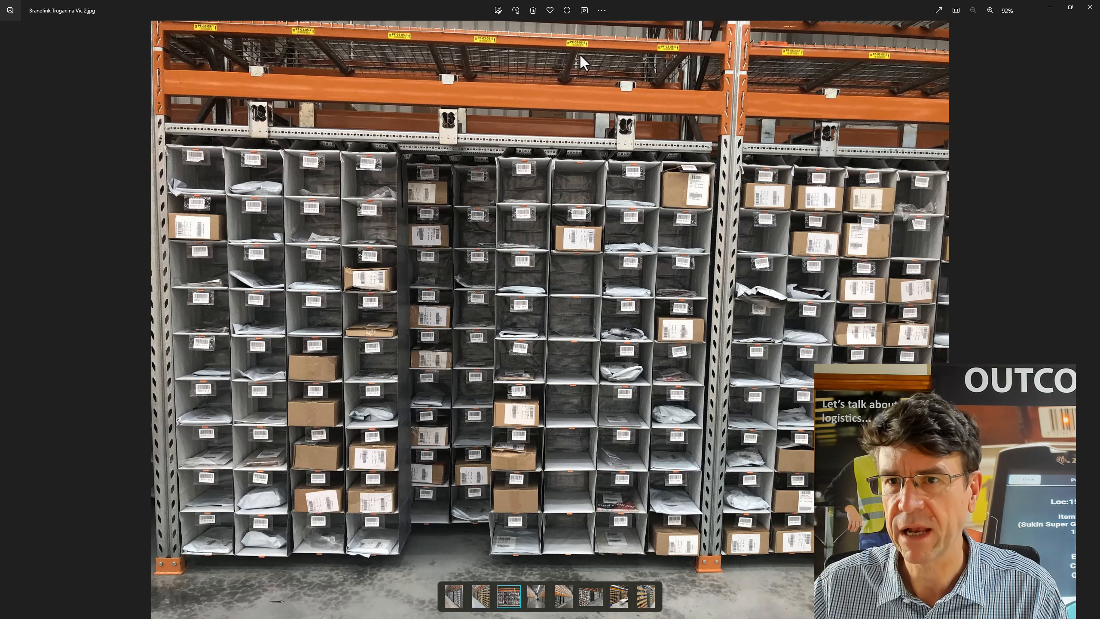
# Close the storage pocket photo, examine the Storeganizer standard solutions and their row formations in the PDF, and close the document
pyautogui.click(1089, 6)
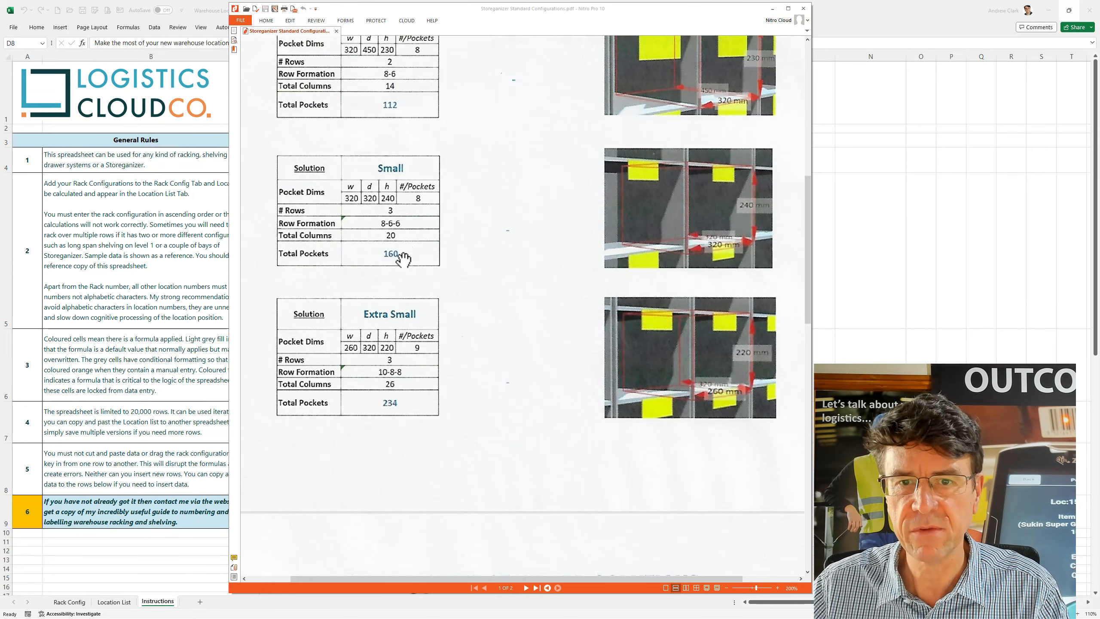
pyautogui.scroll(5, 399, 262)
pyautogui.scroll(5, 399, 269)
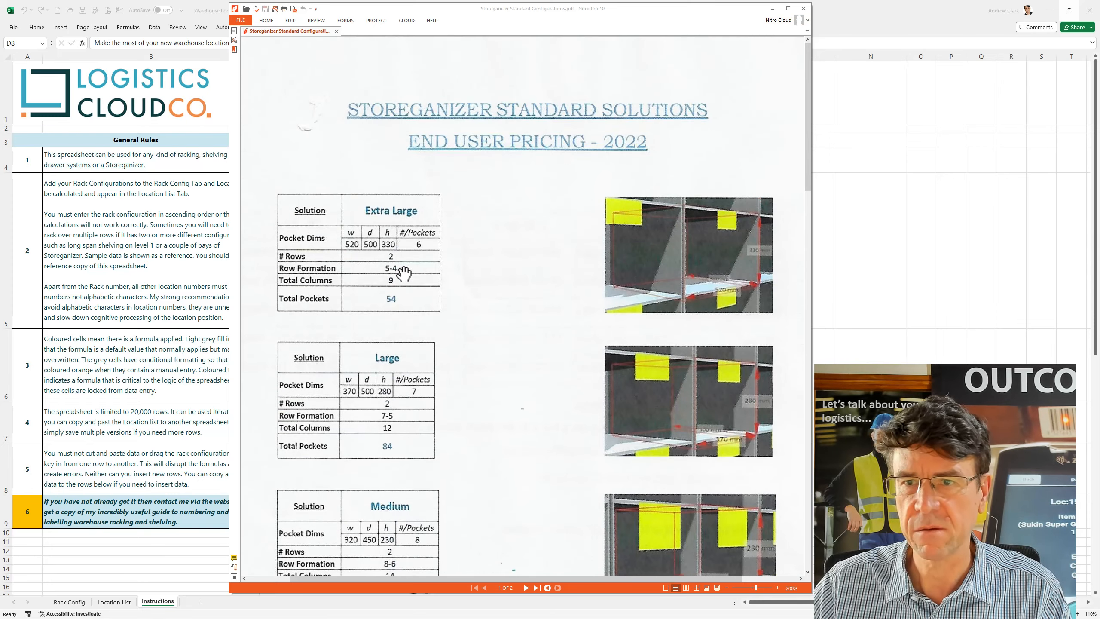
pyautogui.scroll(-2, 515, 262)
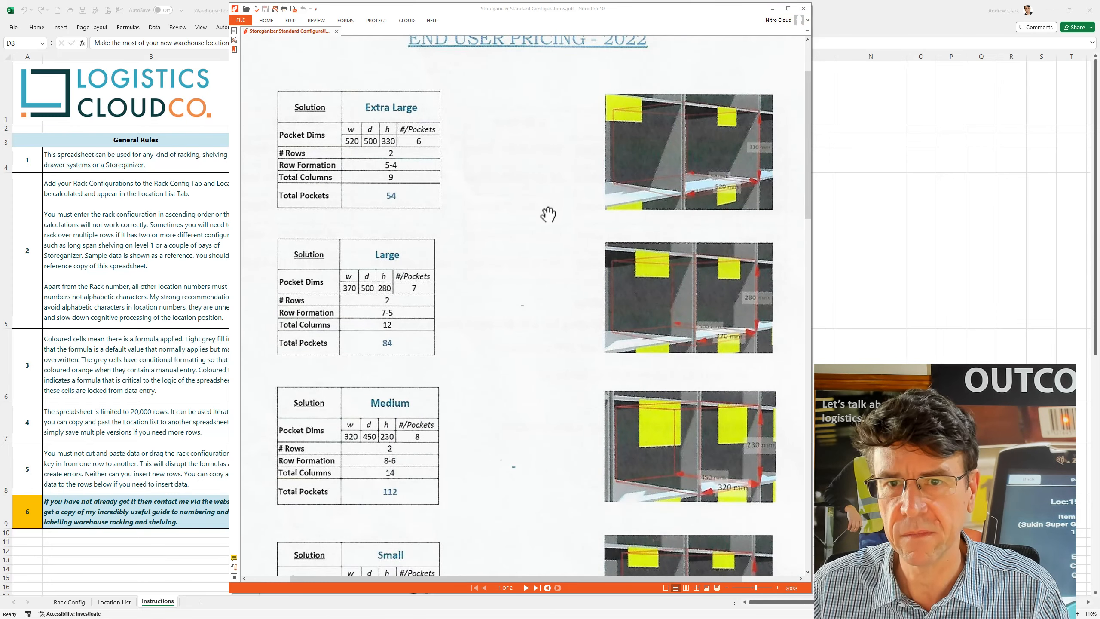
pyautogui.click(803, 9)
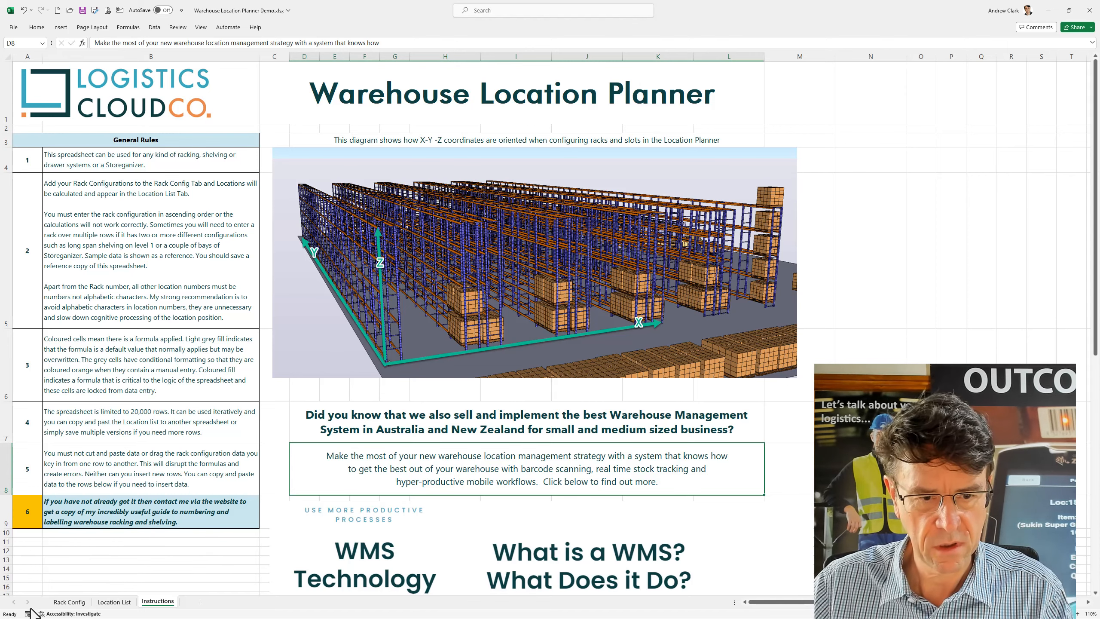
# In the Rack Config sheet, copy the shelving entries for racks 30 to 33 (B9:J12) and paste them starting at B11
pyautogui.click(71, 602)
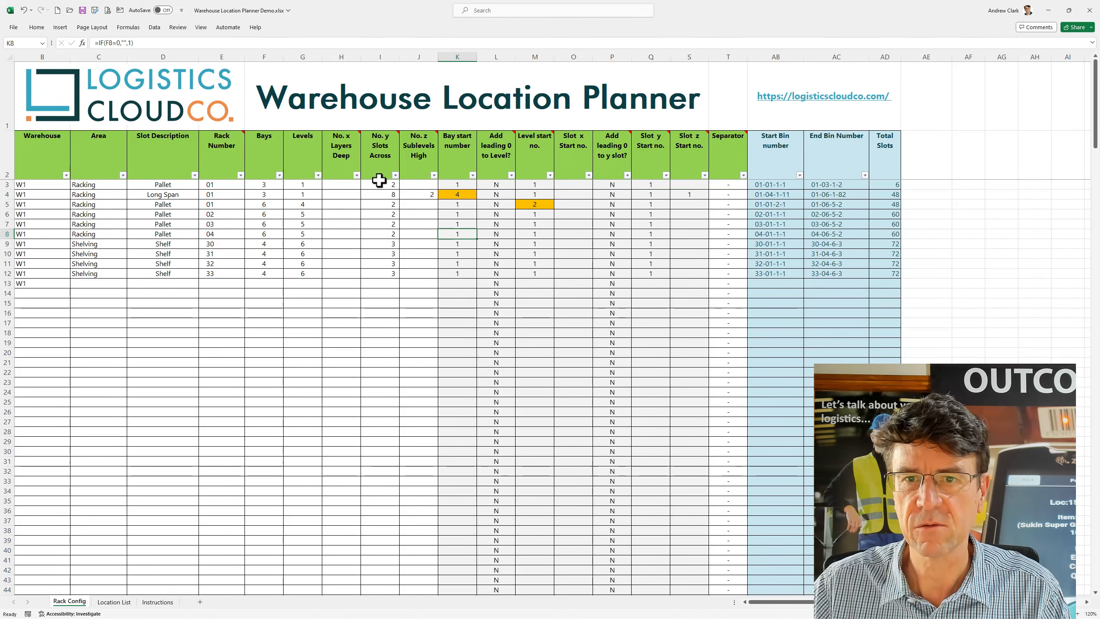
pyautogui.click(95, 286)
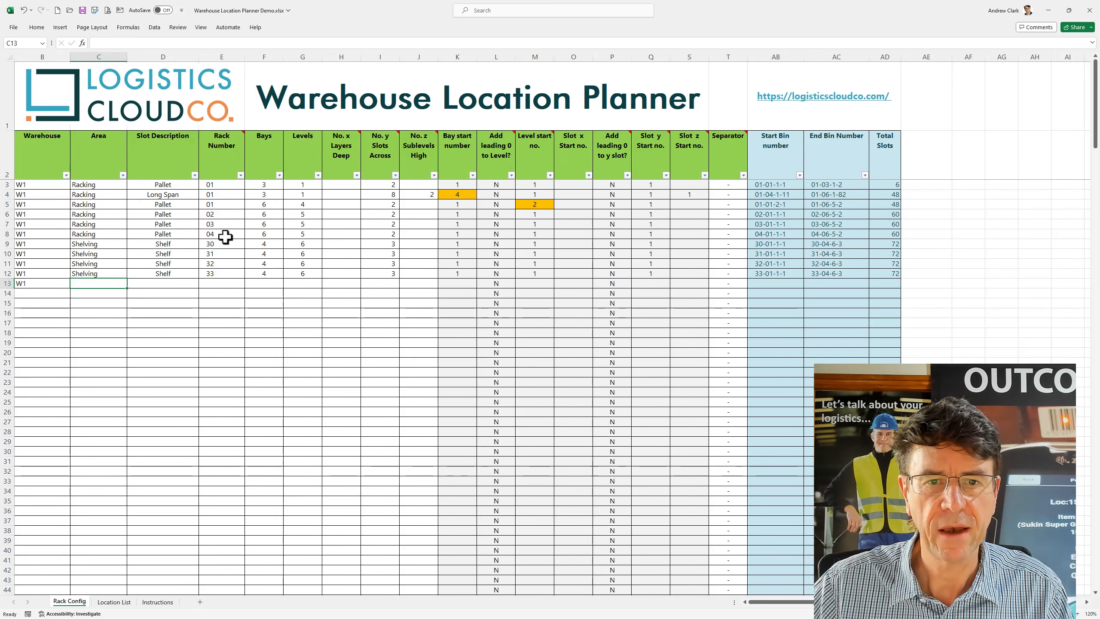
pyautogui.moveTo(29, 245); pyautogui.dragTo(422, 270)
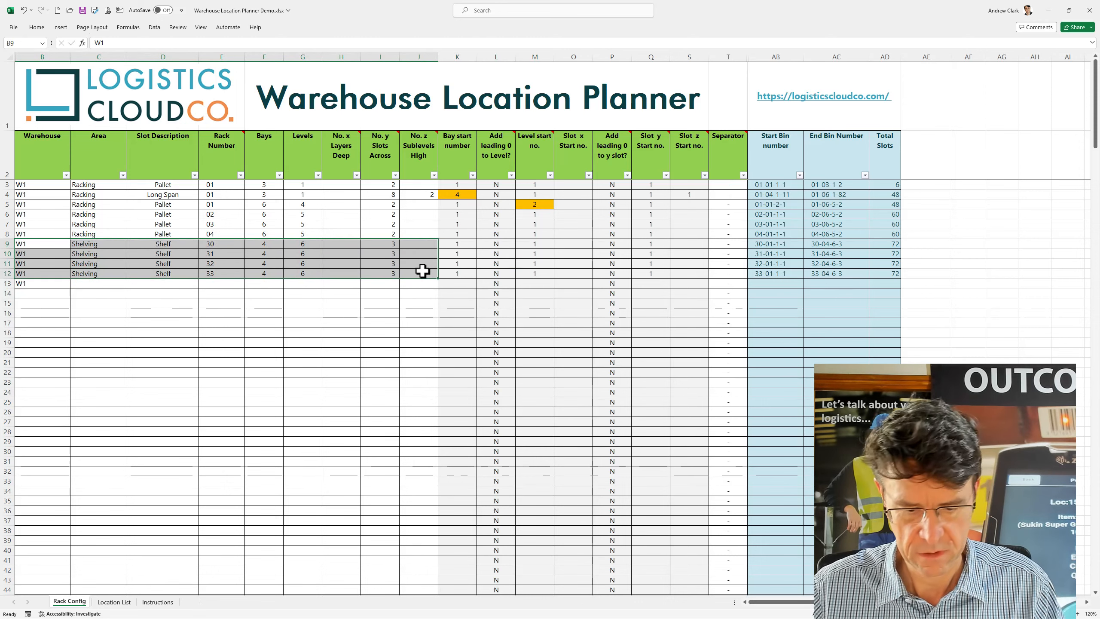
pyautogui.hotkey('ctrl', 'c')
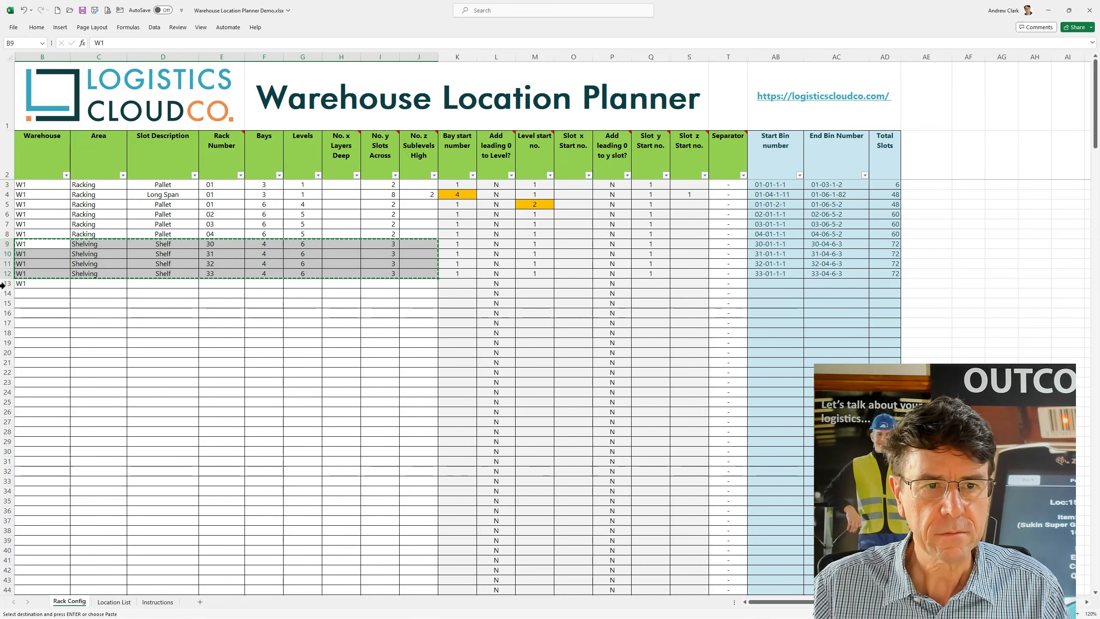
pyautogui.rightClick(46, 256)
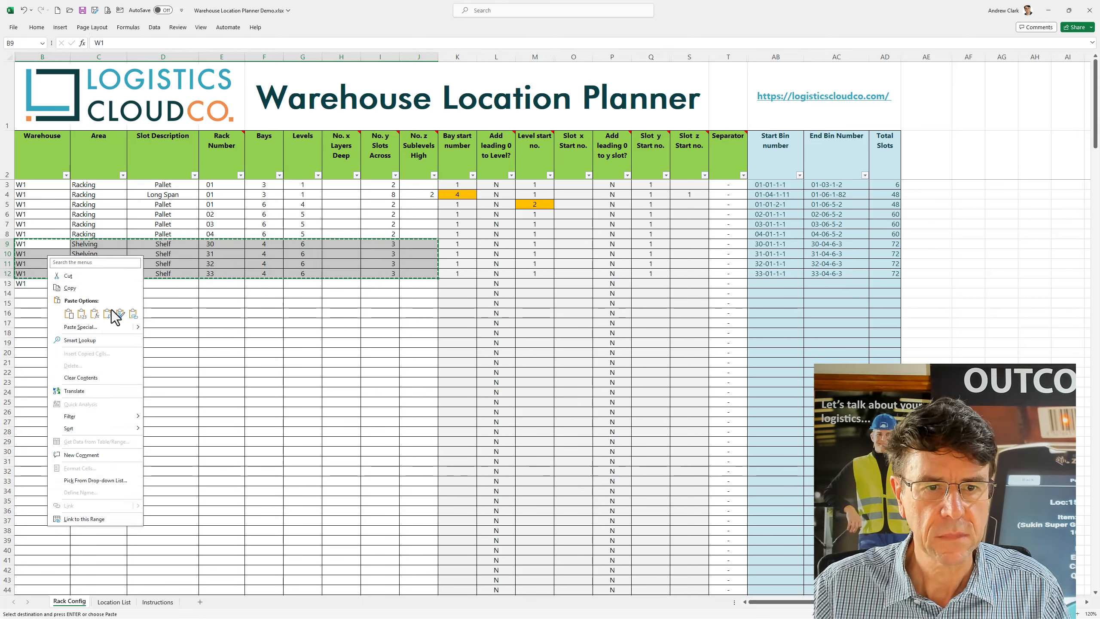
pyautogui.click(81, 312)
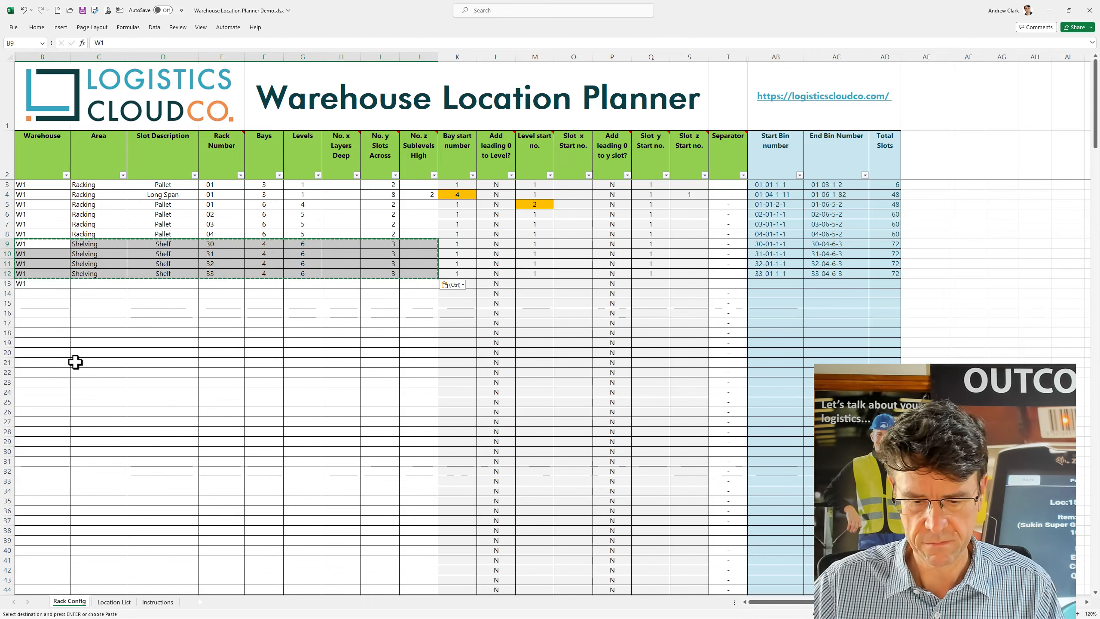
pyautogui.click(31, 263)
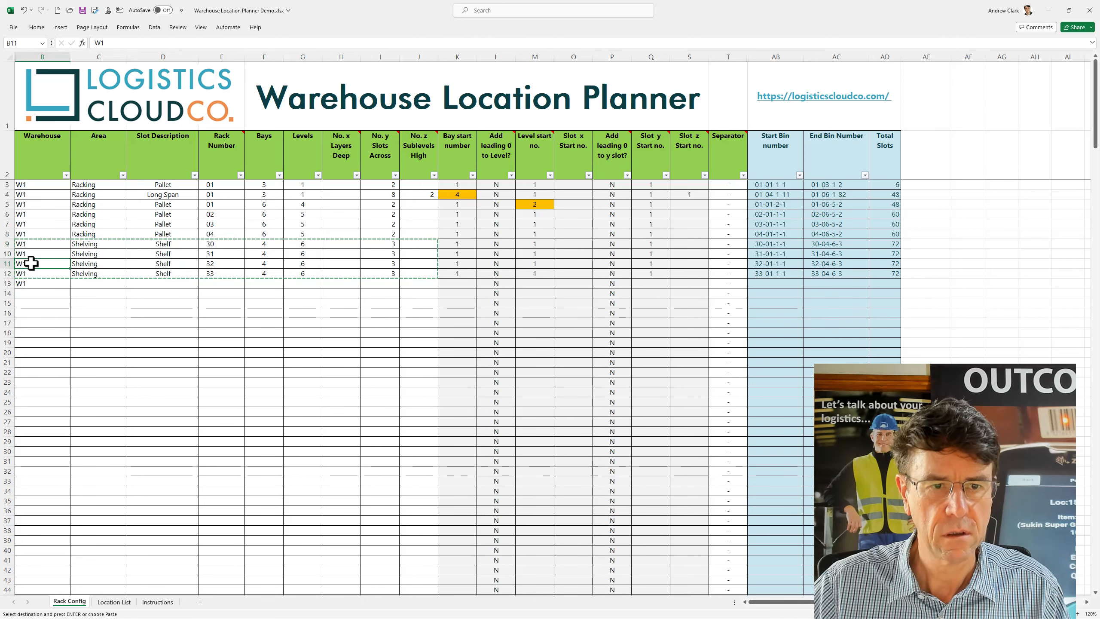
pyautogui.hotkey('ctrl', 'shift', '+')
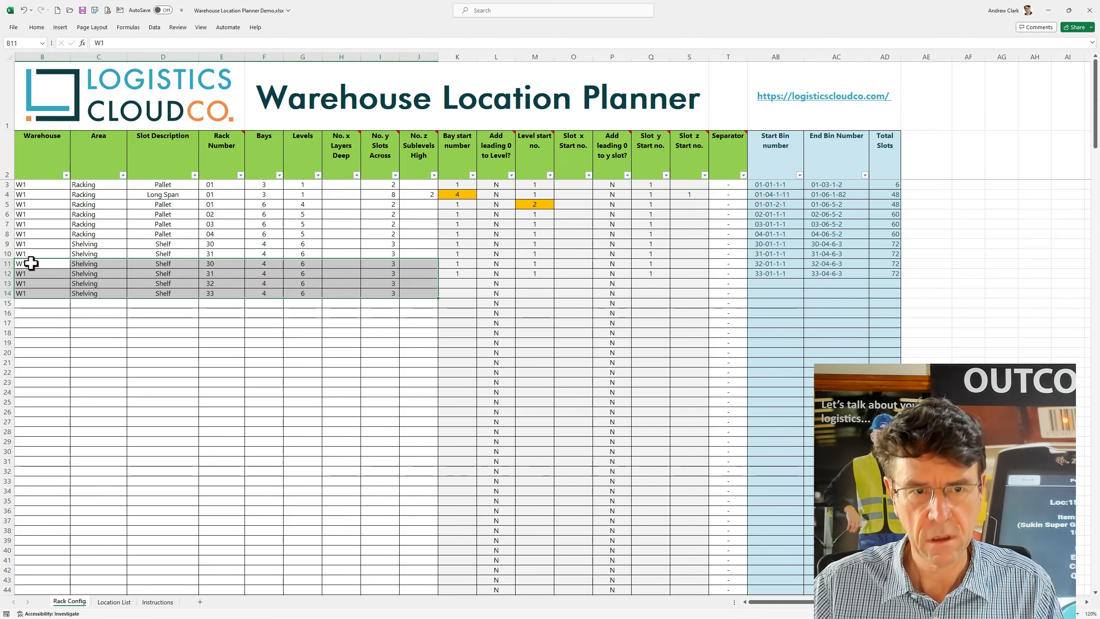
pyautogui.click(84, 393)
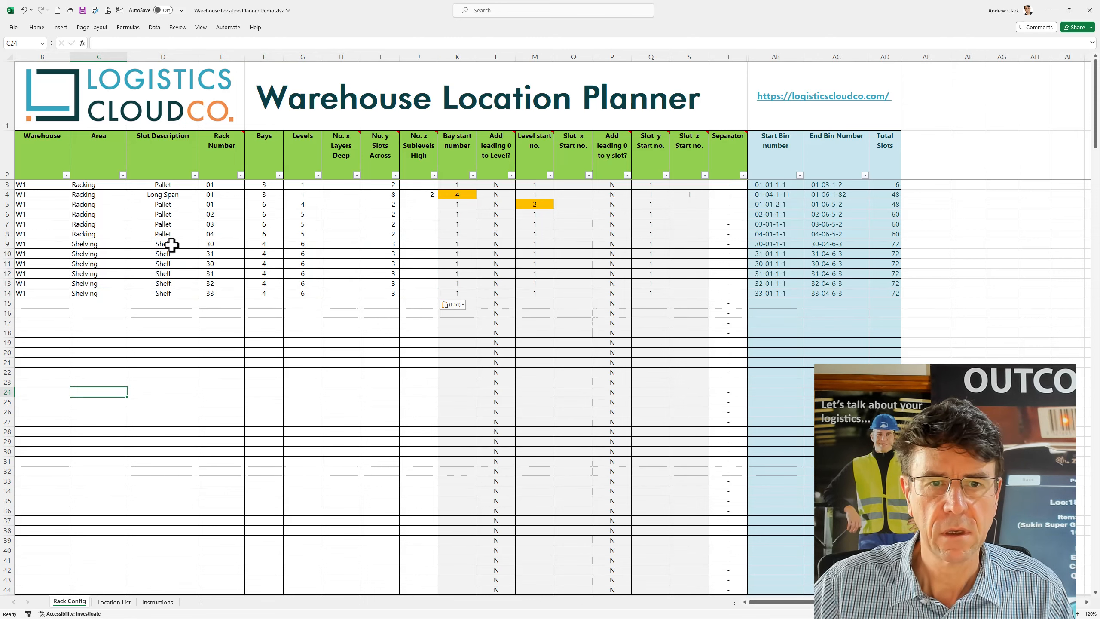
# Fill row 8's slot description Pallet and rack number 04 down into rows 9 and 10
pyautogui.moveTo(187, 234); pyautogui.dragTo(217, 241)
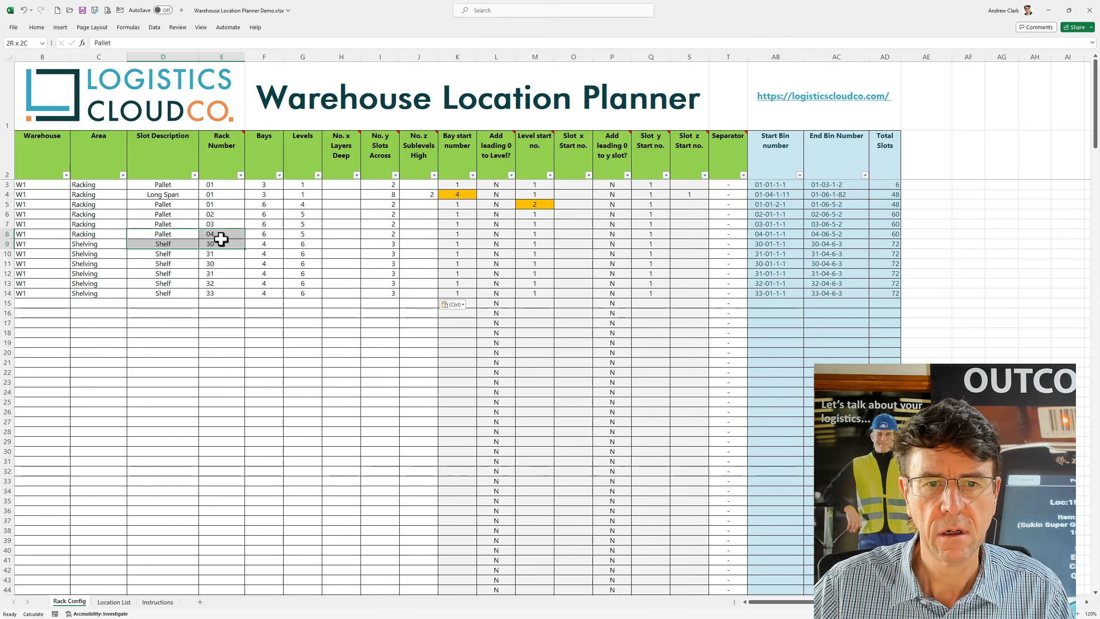
pyautogui.moveTo(221, 244); pyautogui.dragTo(222, 250)
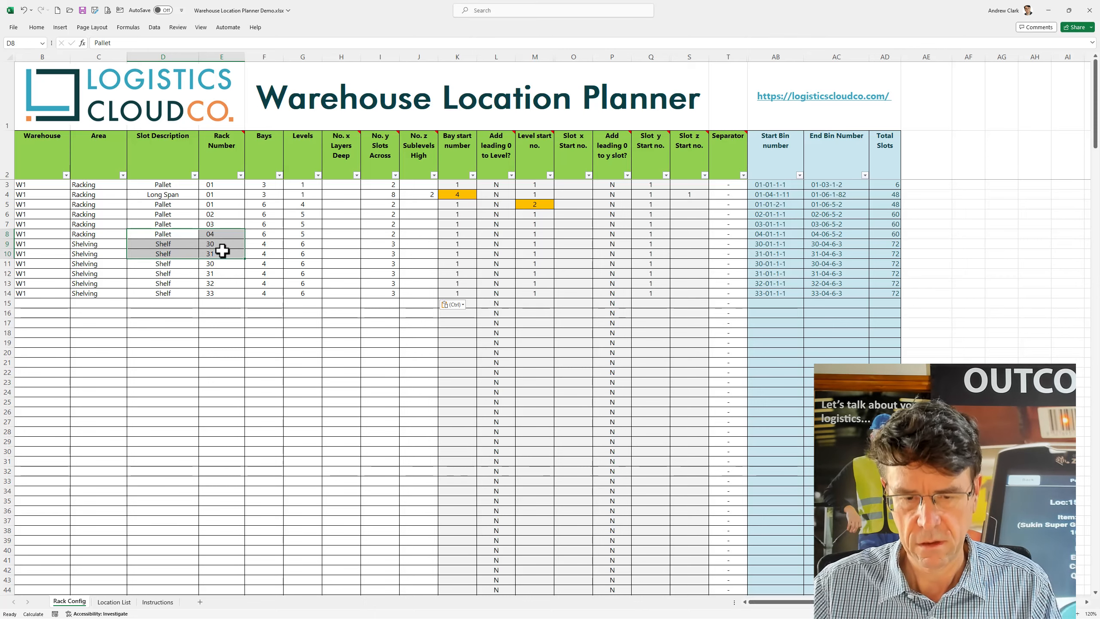
pyautogui.hotkey('ctrl', 'd')
pyautogui.click(201, 312)
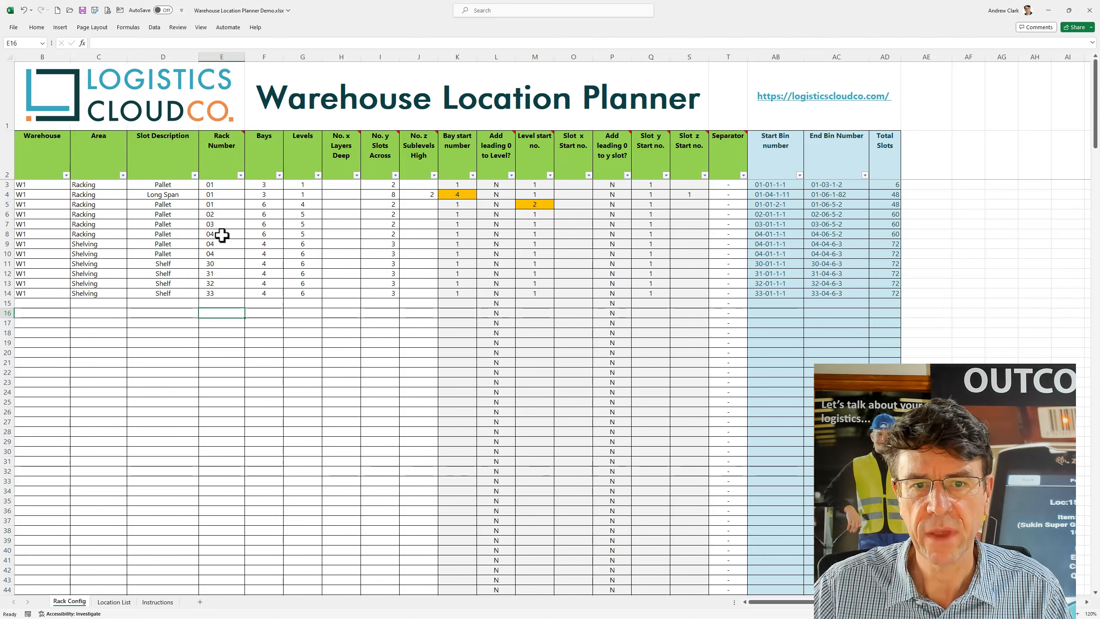
# Set the first rack 04 entry in row 8 to 3 bays and 1 level
pyautogui.click(263, 236)
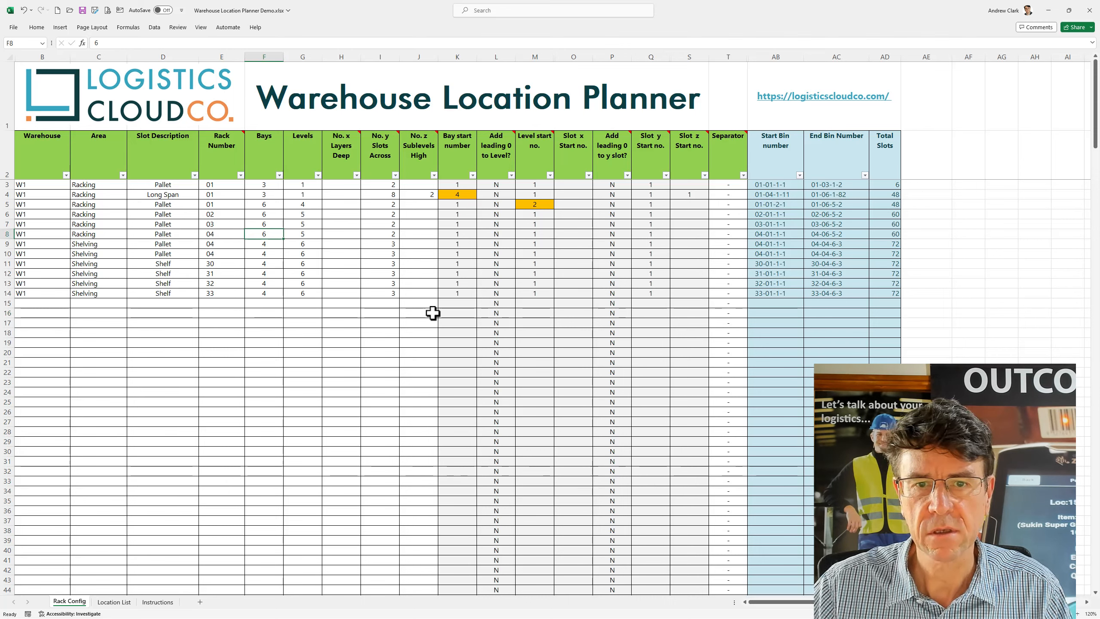
pyautogui.write('3')
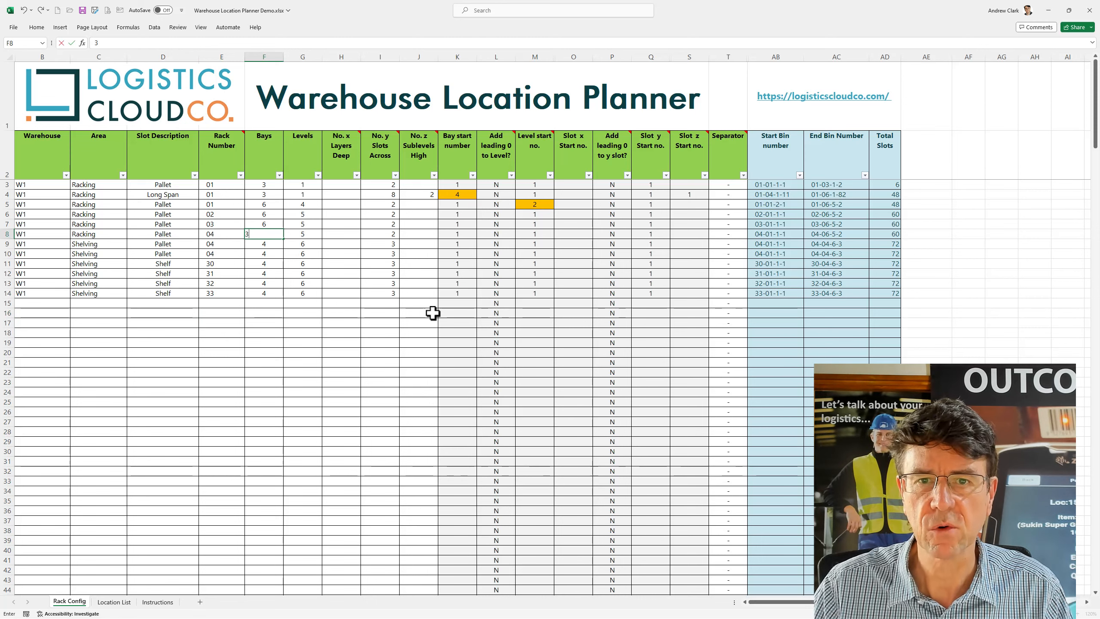
pyautogui.press('Tab')
pyautogui.write('1')
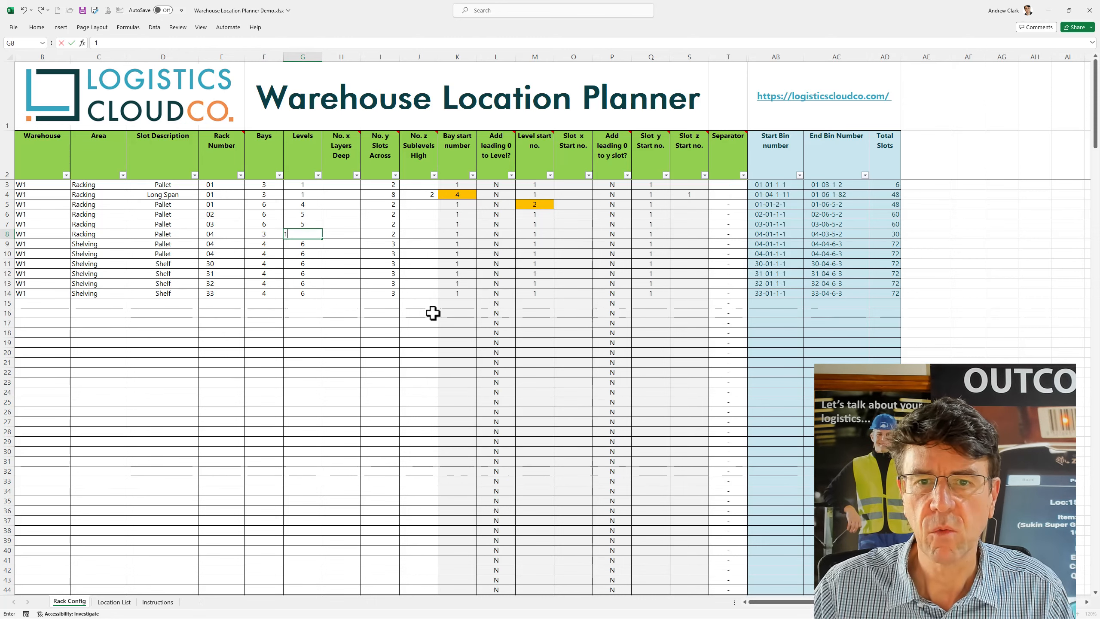
# Give row 8's rack 04 entry 3 x layers deep, 8 y slots across and 8 z sublevels high
pyautogui.press('Right')
pyautogui.press('Right')
pyautogui.press('Right')
pyautogui.press('Left')
pyautogui.press('Left')
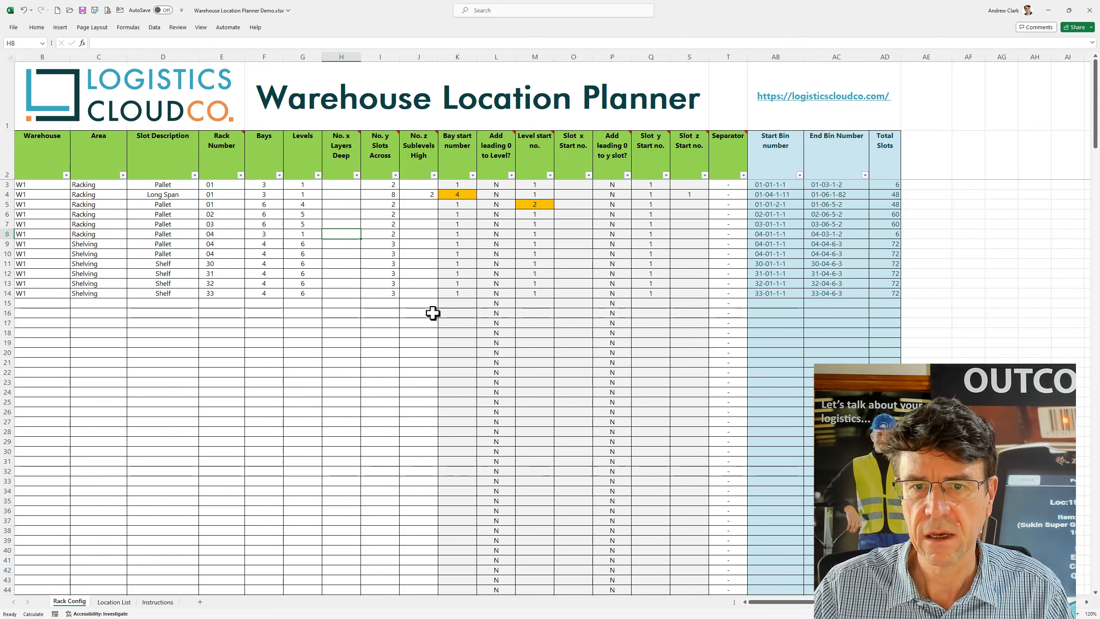
pyautogui.write('3')
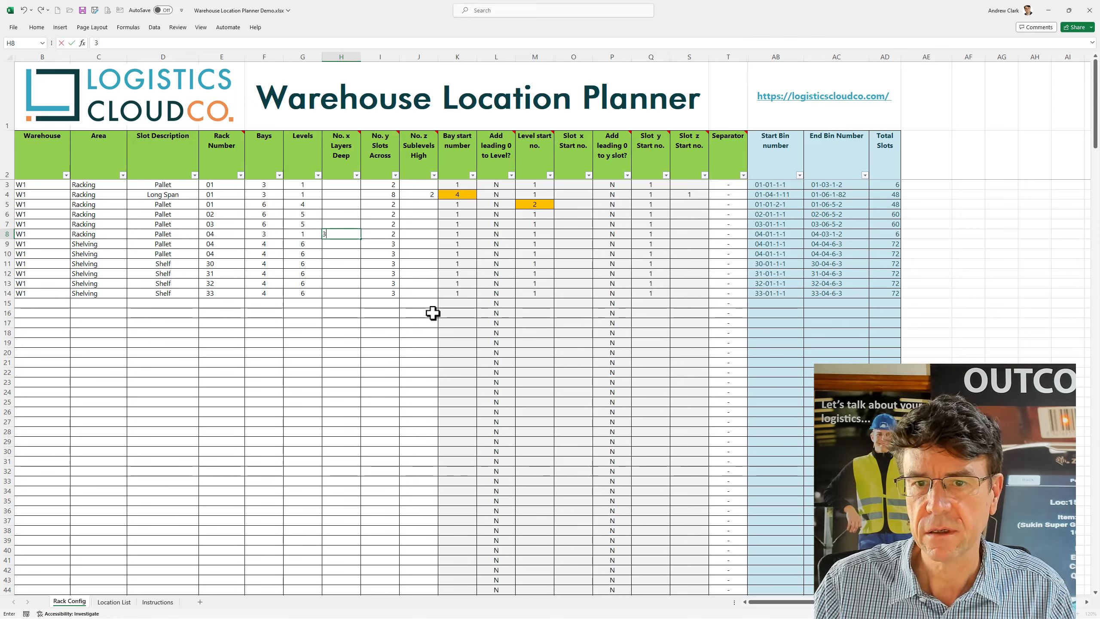
pyautogui.press('Tab')
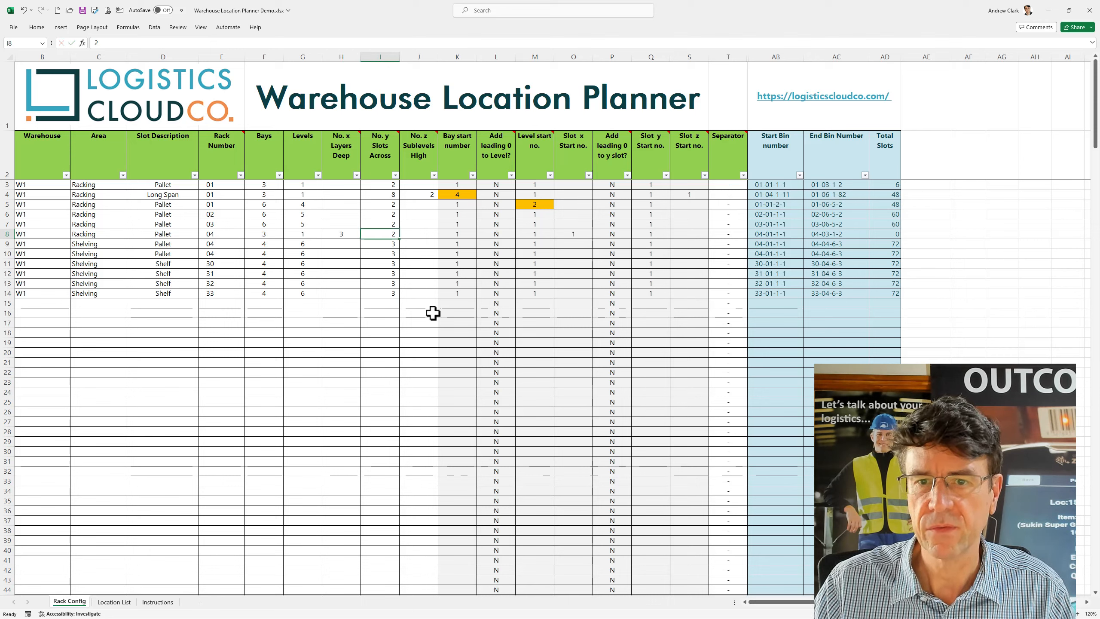
pyautogui.write('8')
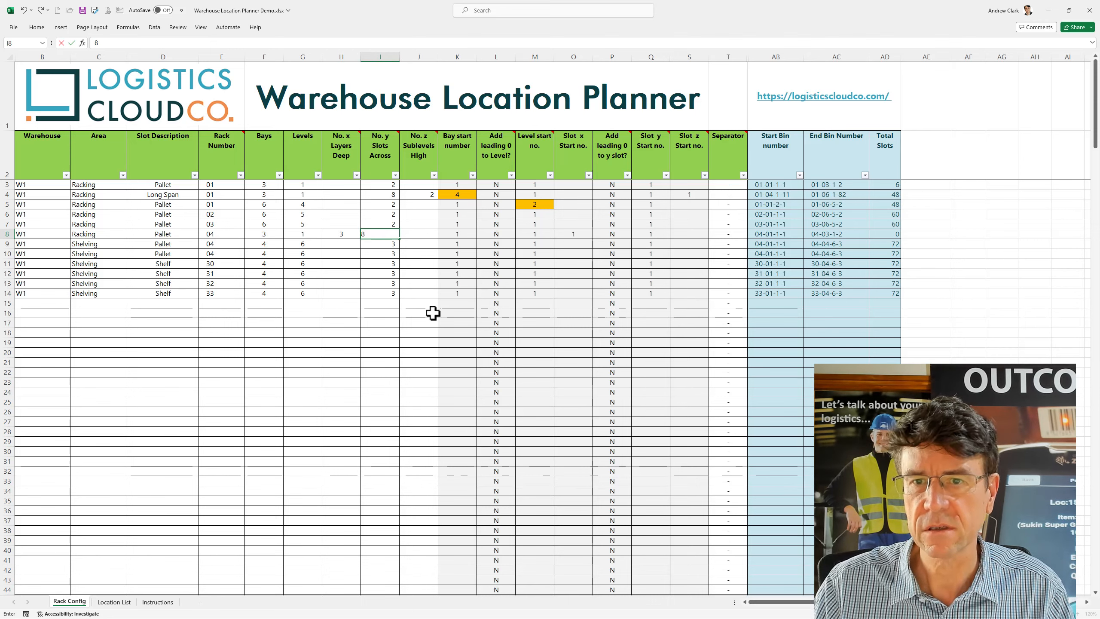
pyautogui.press('Tab')
pyautogui.write('8')
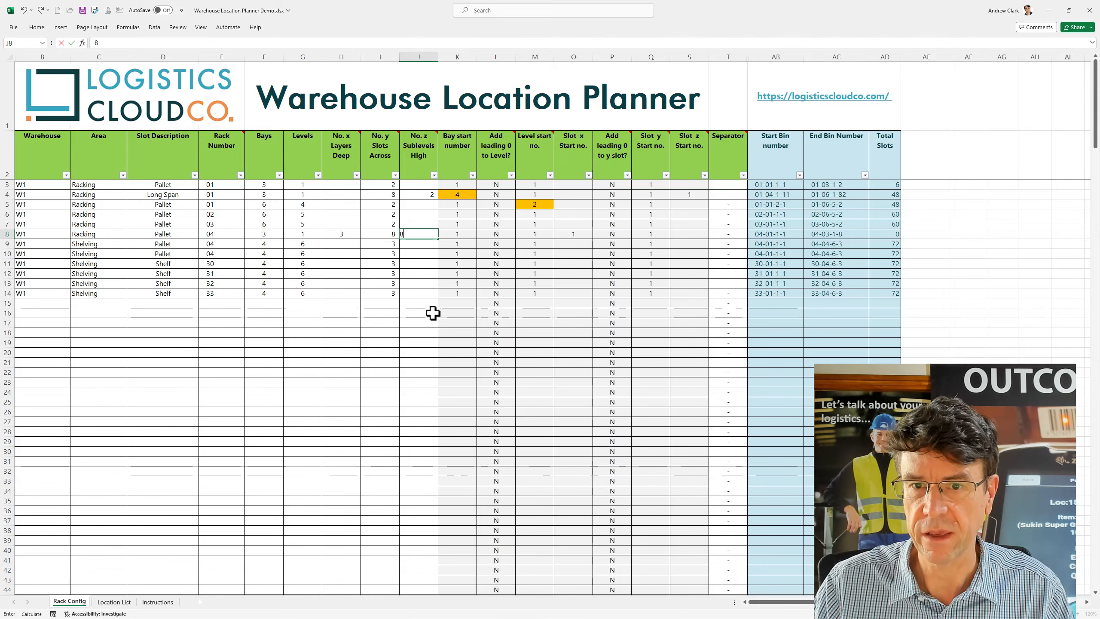
pyautogui.press('Tab')
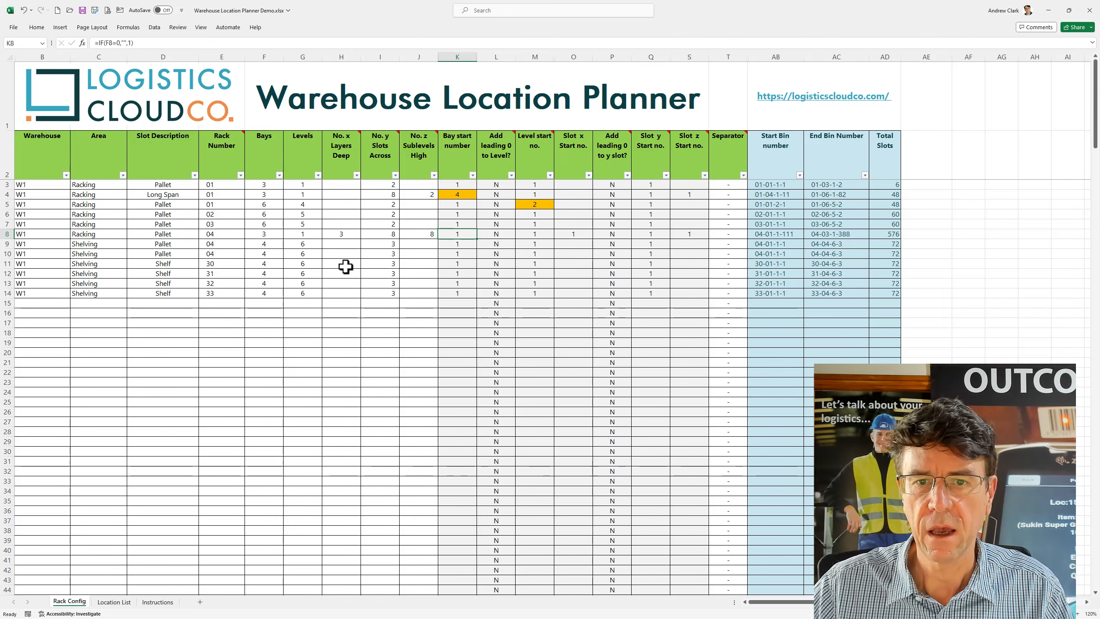
# Set the second rack 04 entry in row 9 to 3 bays, 1 level and 2 y slots across
pyautogui.click(264, 245)
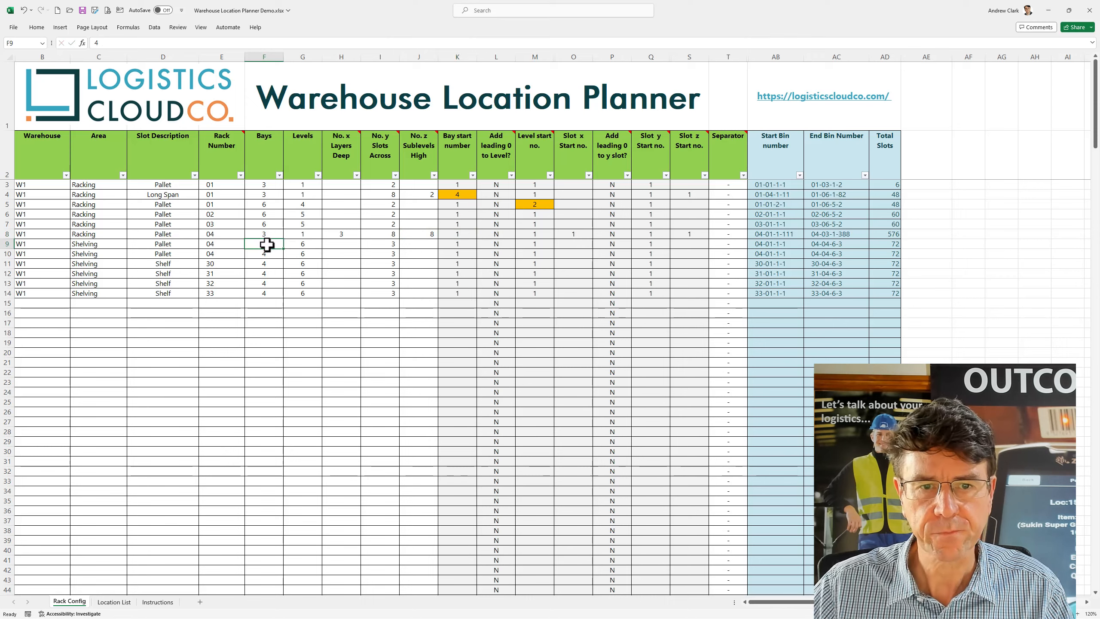
pyautogui.write('3')
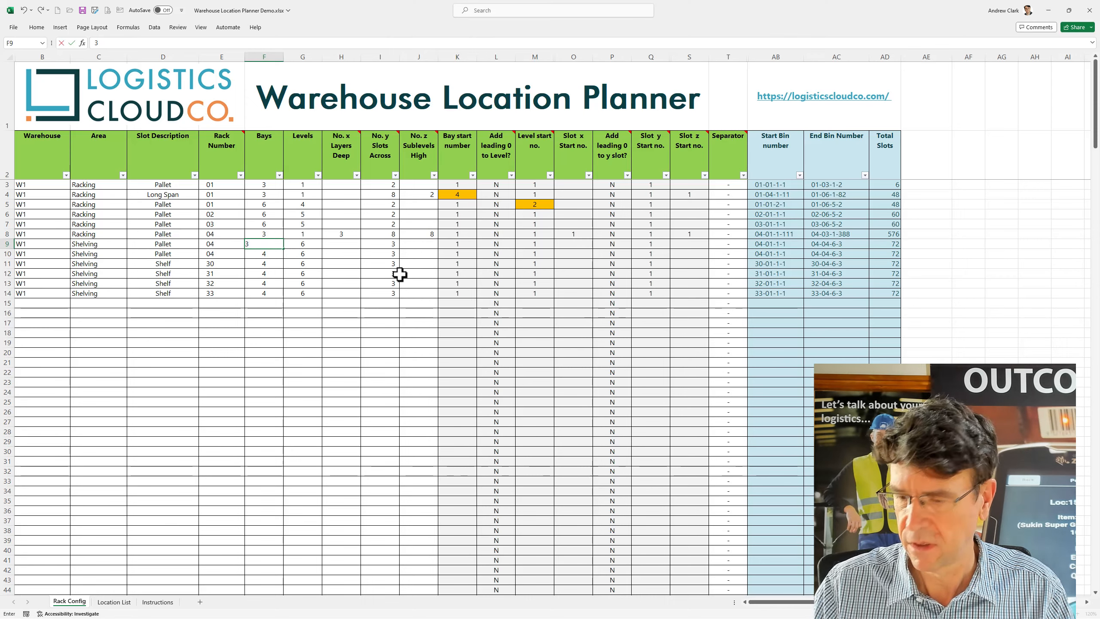
pyautogui.press('Tab')
pyautogui.write('1')
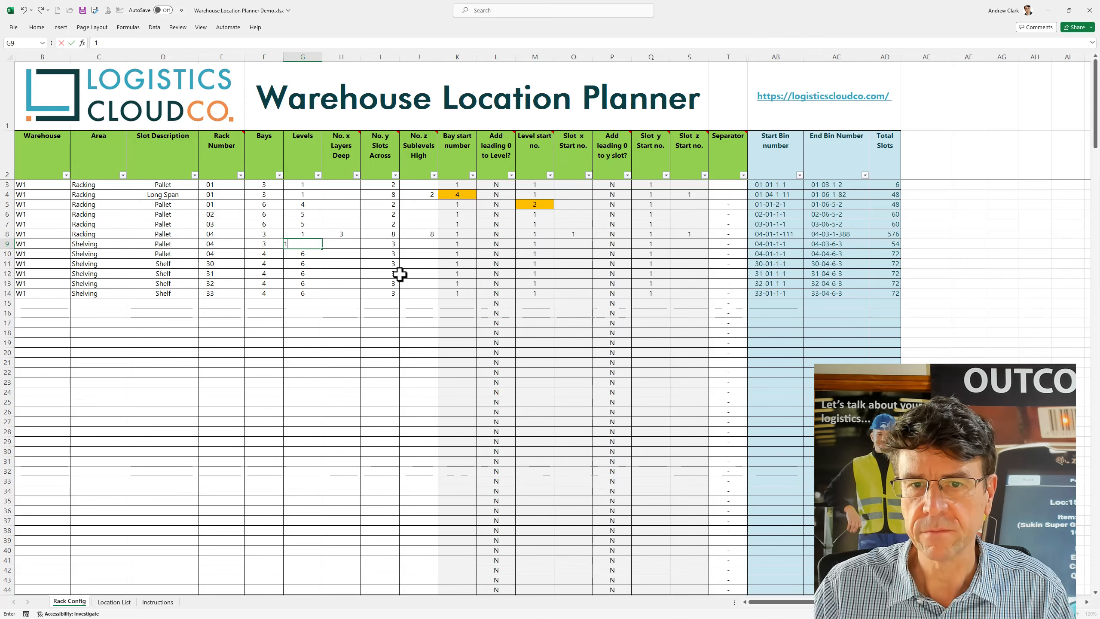
pyautogui.press('Tab')
pyautogui.press('Tab')
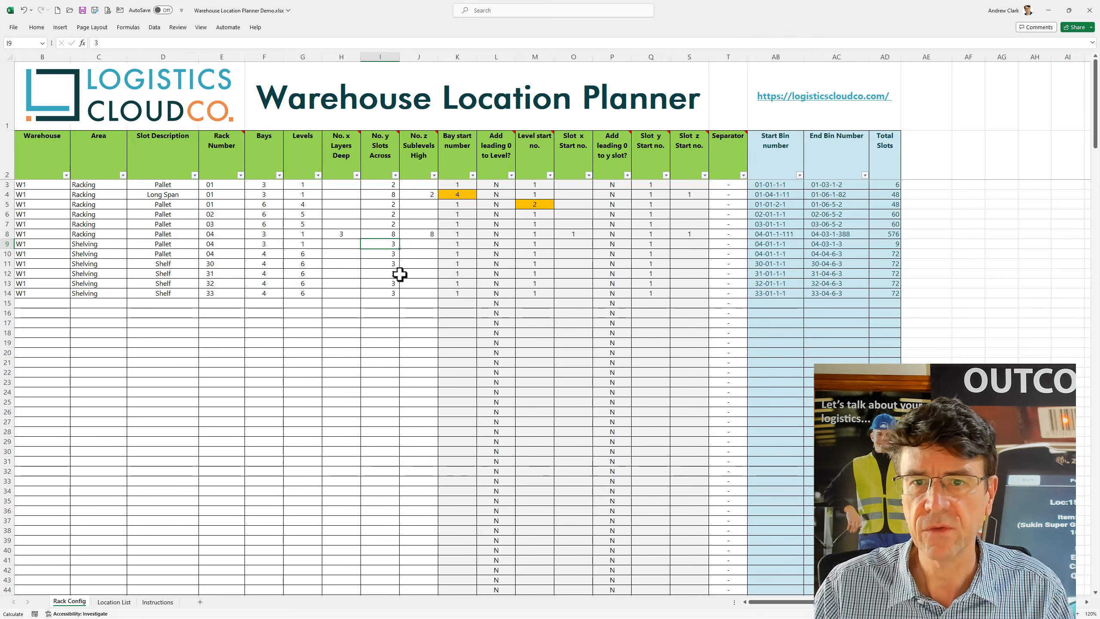
pyautogui.write('2')
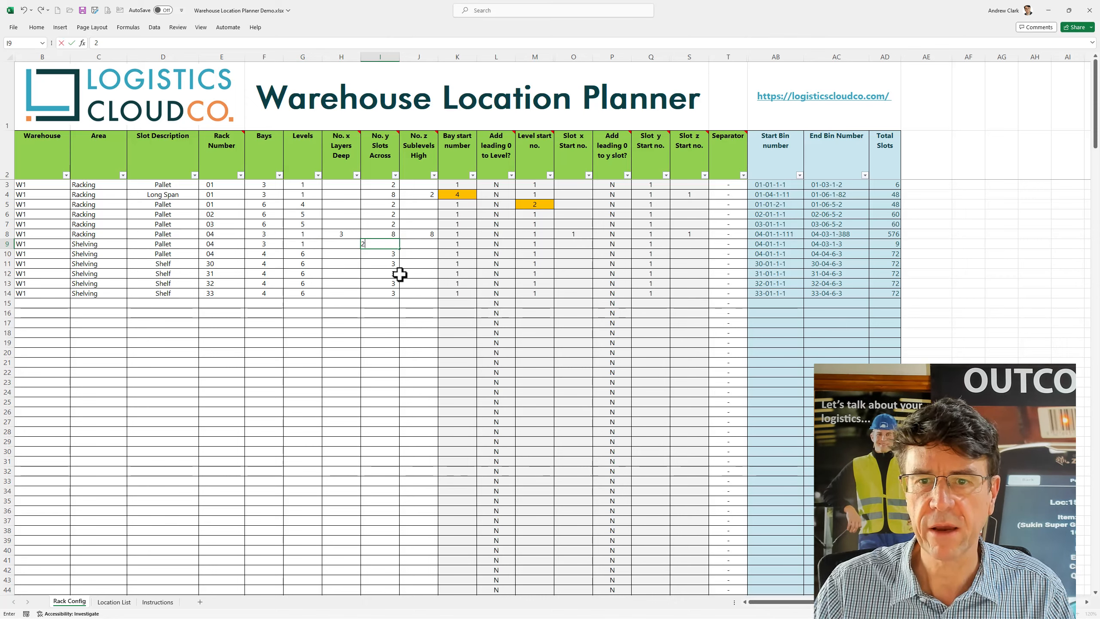
pyautogui.press('Tab')
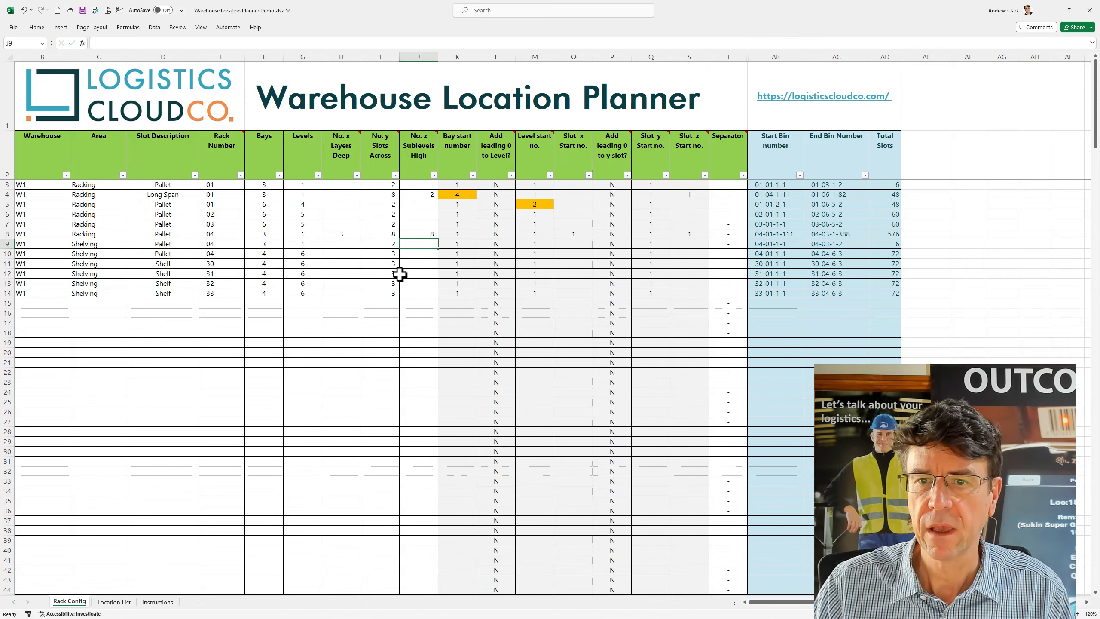
# Set the bay start number of the second rack 04 entry in row 9 to 4
pyautogui.press('Right')
pyautogui.press('Right')
pyautogui.press('Left')
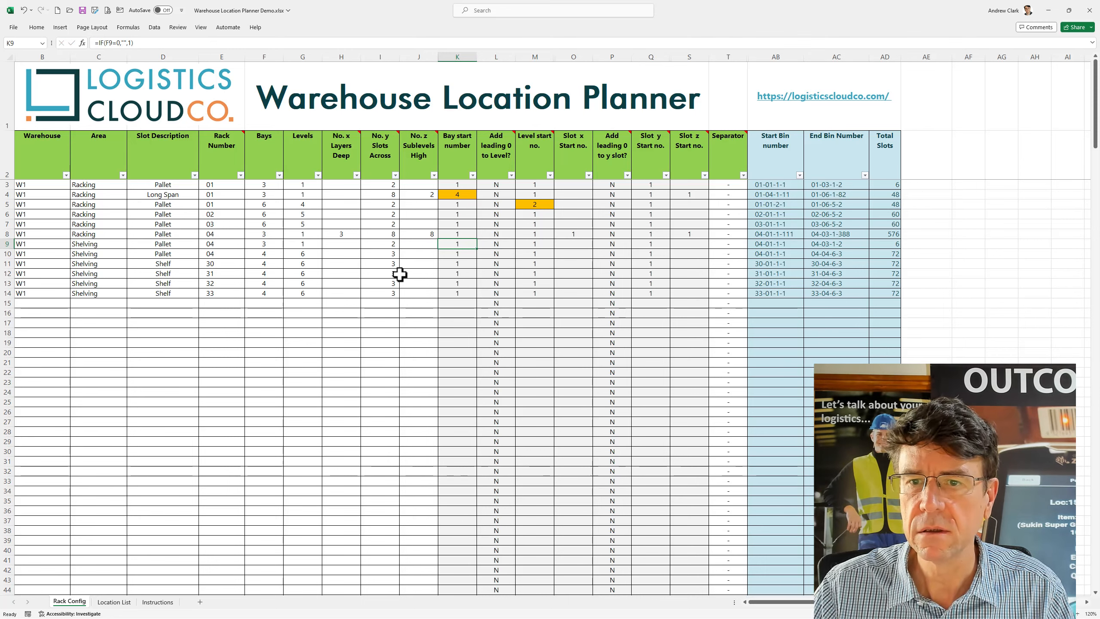
pyautogui.write('4')
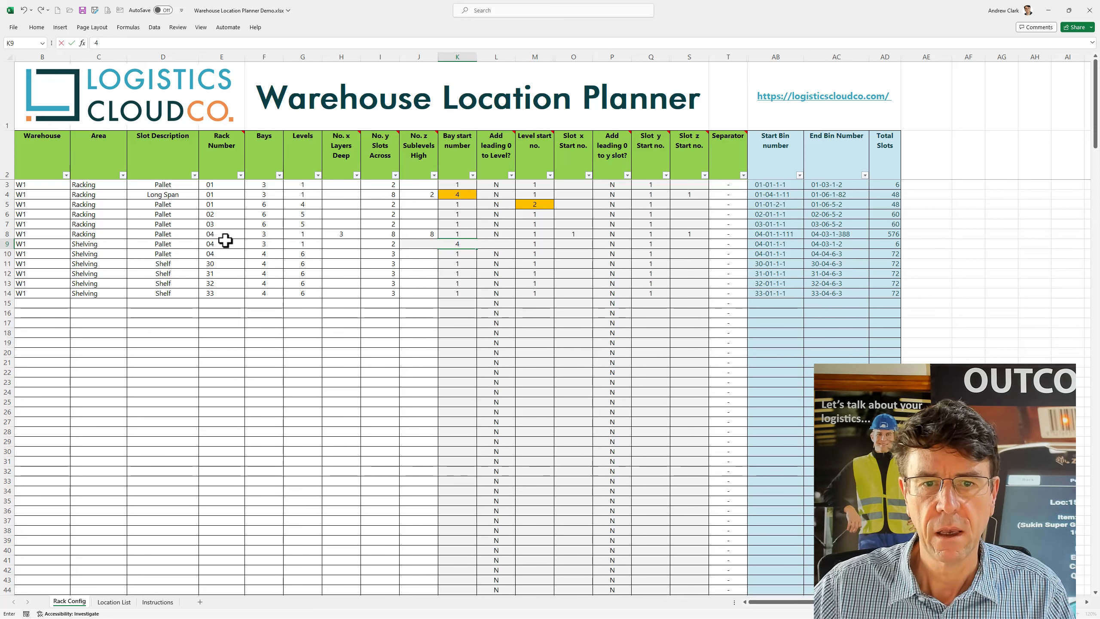
pyautogui.press('Return')
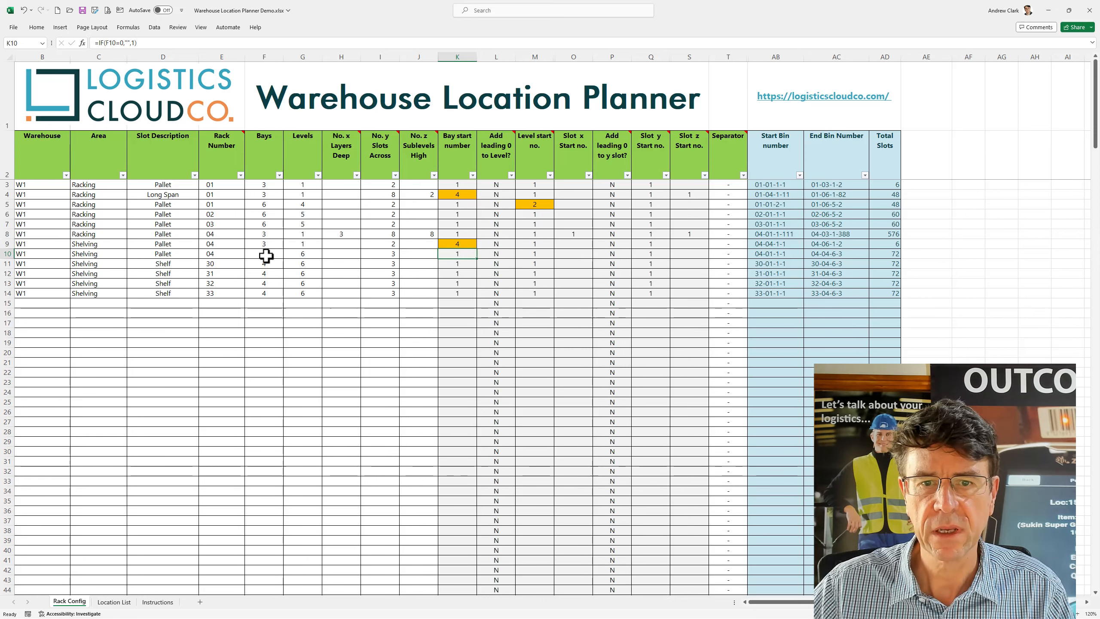
# Set the third rack 04 entry in row 10 to 6 bays, 4 levels and 2 y slots across
pyautogui.click(266, 256)
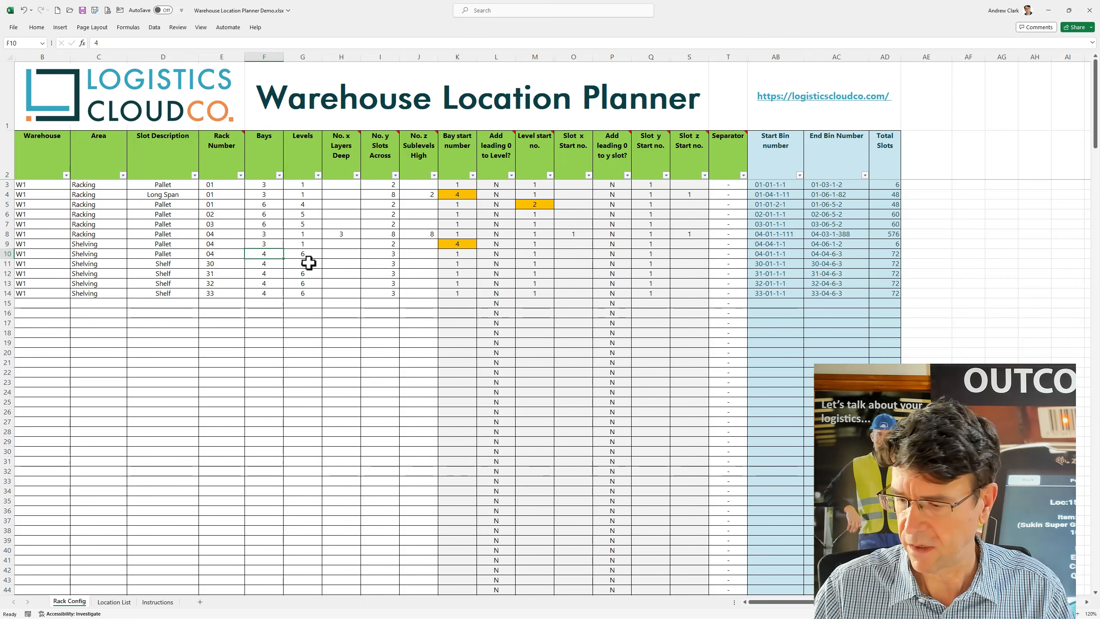
pyautogui.write('6')
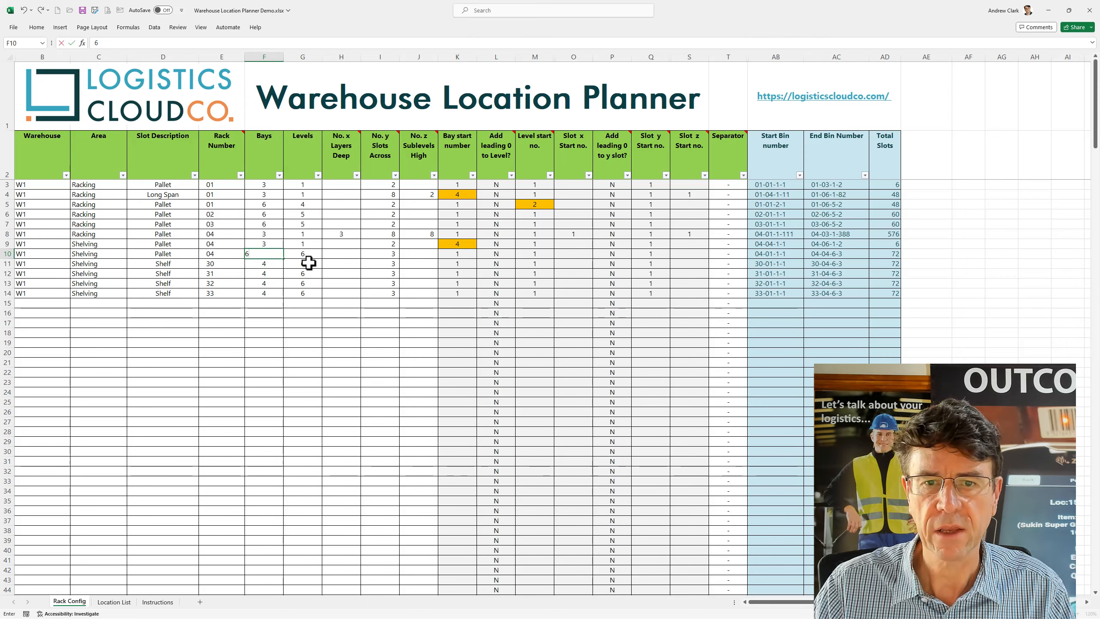
pyautogui.press('Tab')
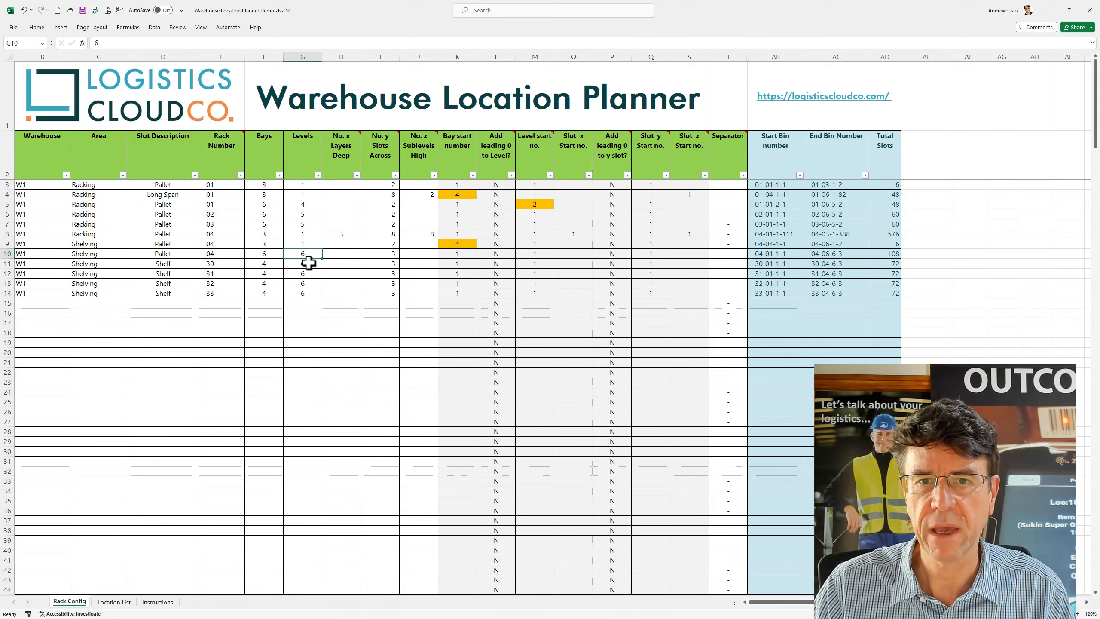
pyautogui.write('4')
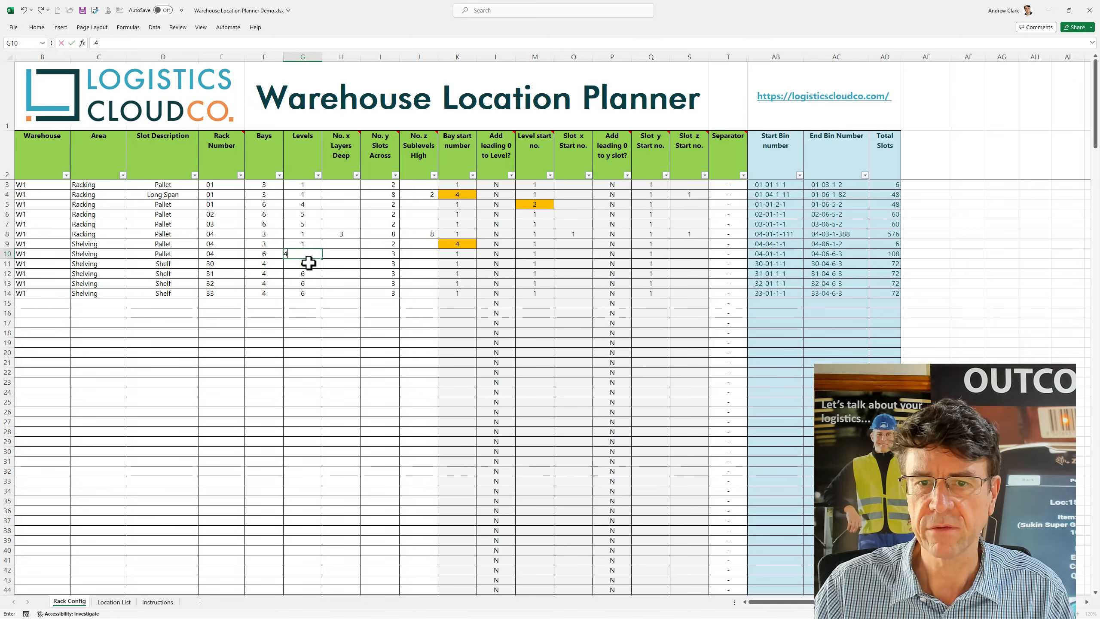
pyautogui.press('Tab')
pyautogui.press('Tab')
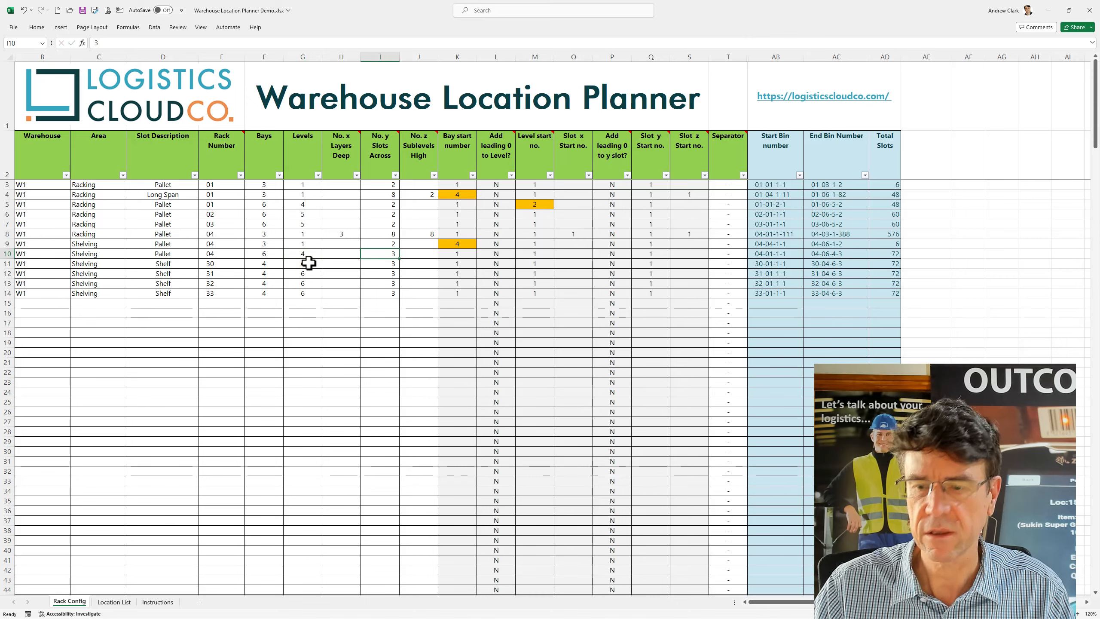
pyautogui.write('2')
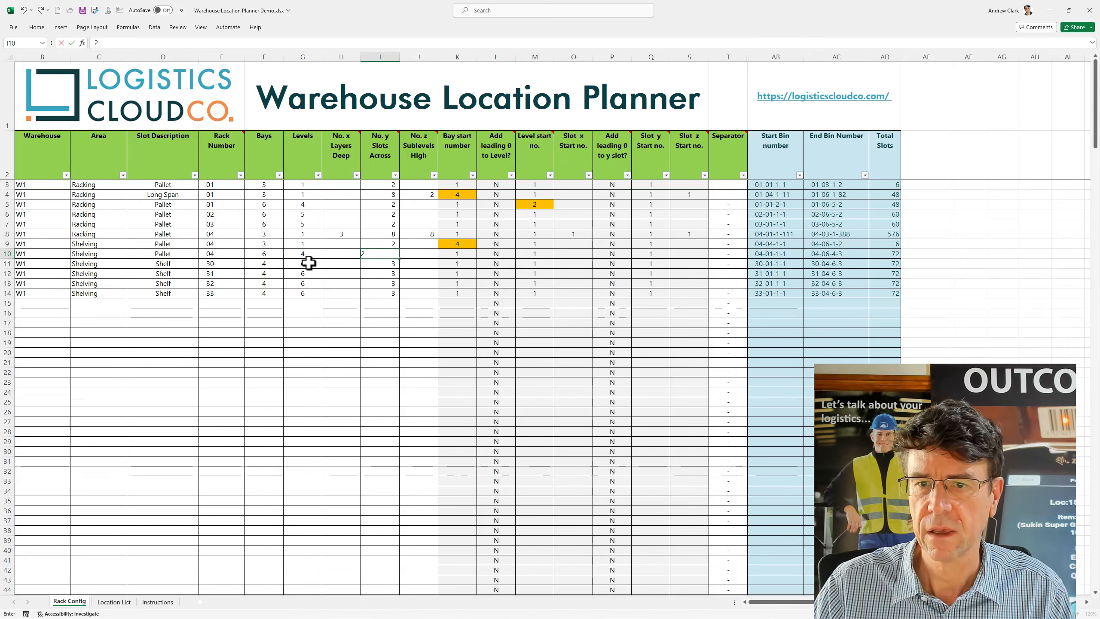
pyautogui.press('Tab')
# Set the level start number of row 10's rack 04 entry to 2
pyautogui.press('Tab')
pyautogui.press('Tab')
pyautogui.press('Tab')
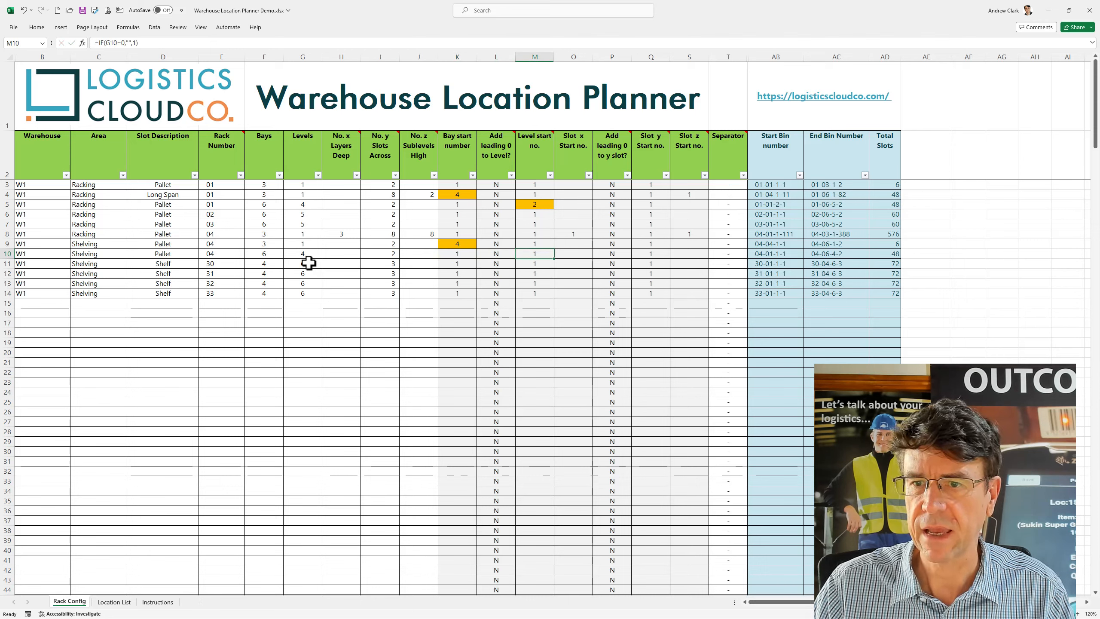
pyautogui.write('2')
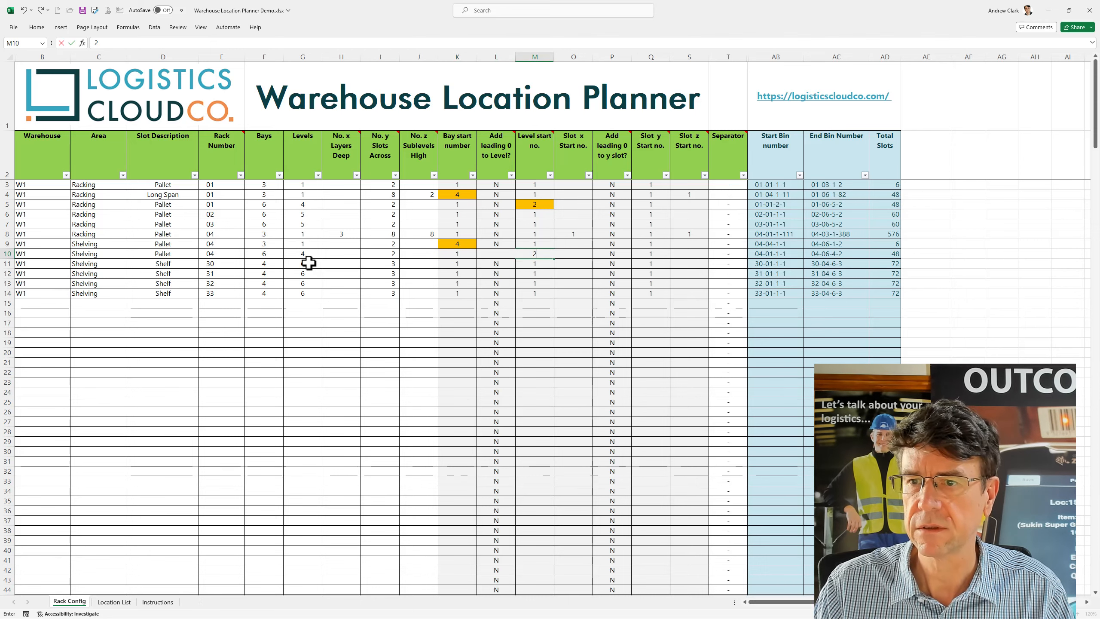
pyautogui.press('Return')
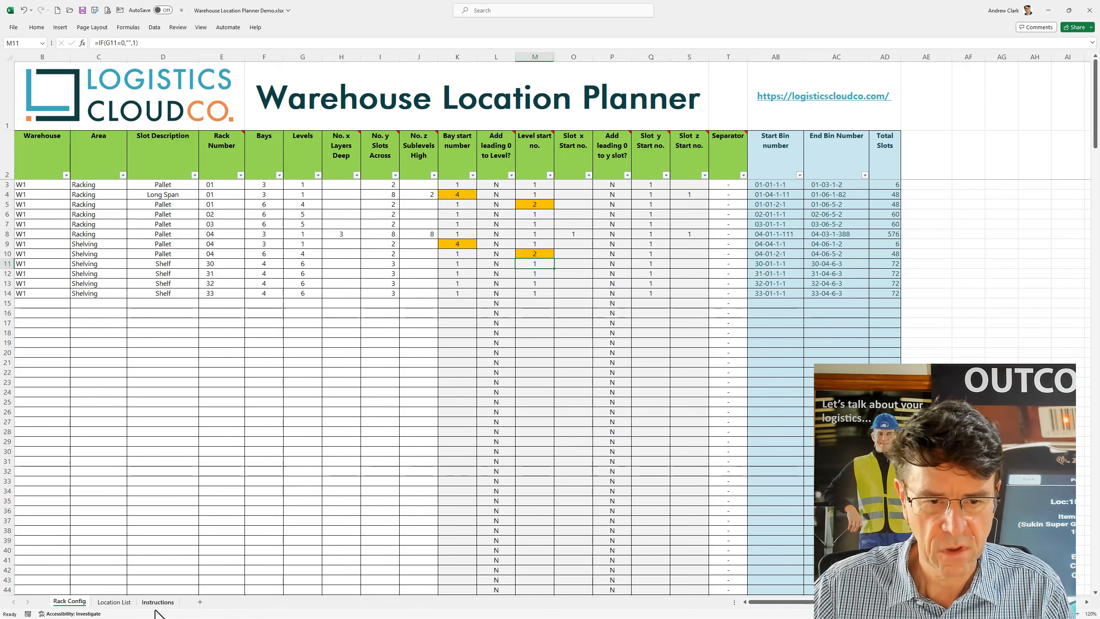
# Examine the generated bin locations in the Location List, from rack 01 through the start of rack 04
pyautogui.click(116, 605)
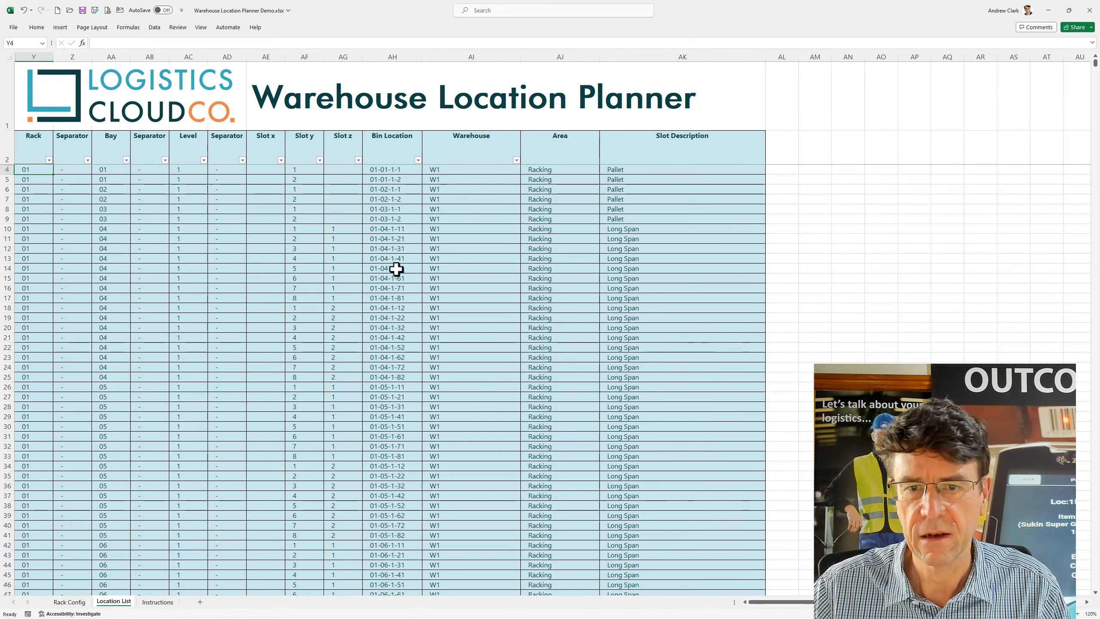
pyautogui.scroll(-10, 397, 269)
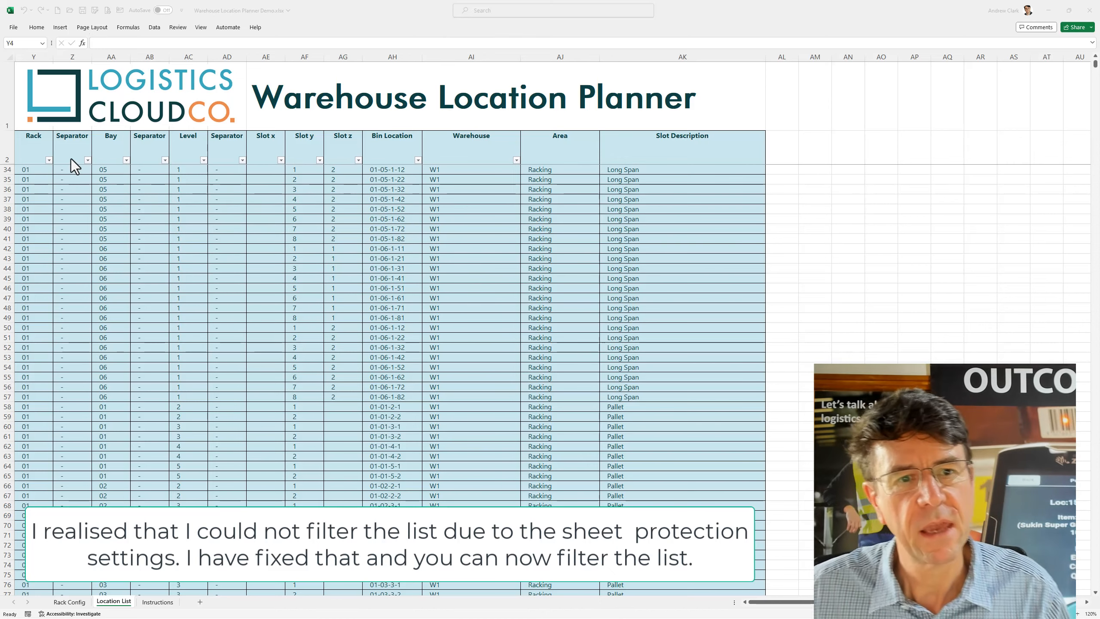
pyautogui.click(164, 201)
pyautogui.scroll(-7, 199, 327)
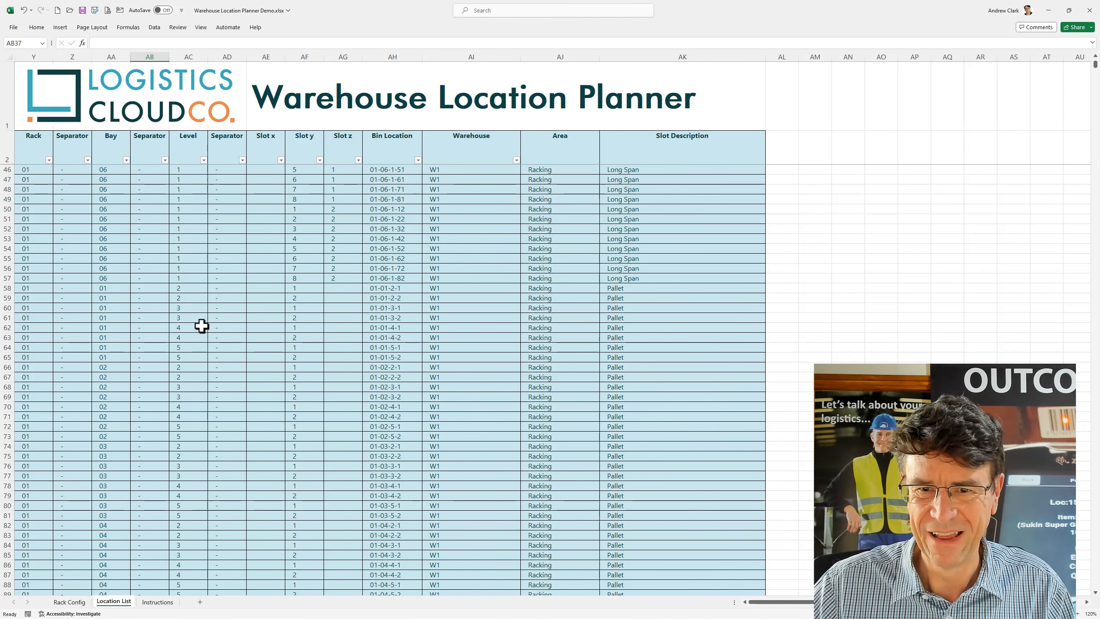
pyautogui.scroll(11, 154, 323)
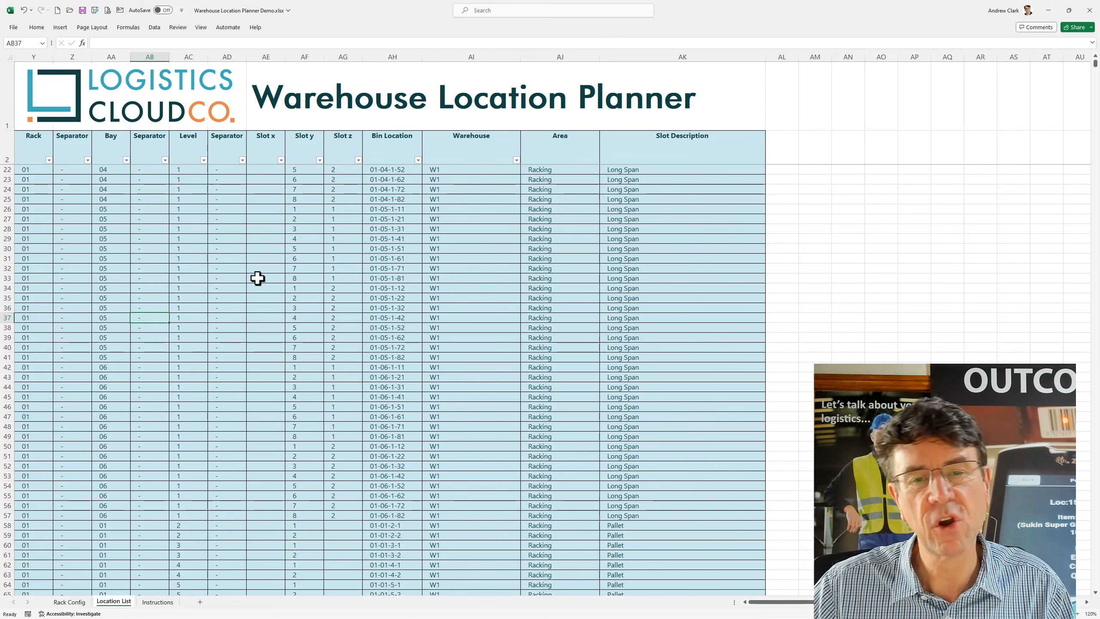
pyautogui.scroll(-15, 404, 384)
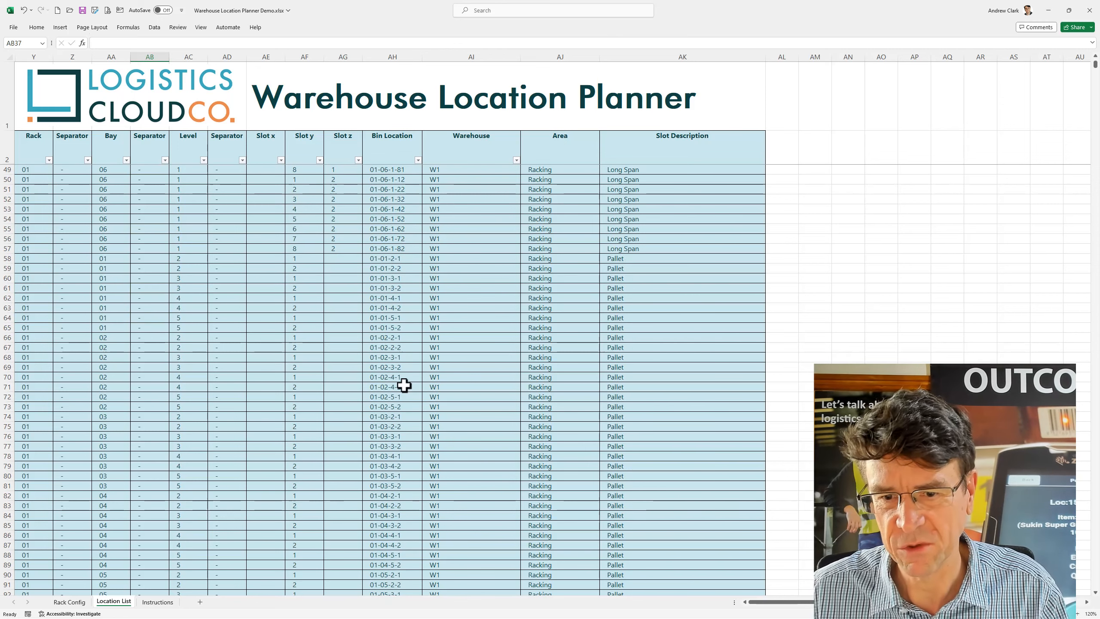
pyautogui.press('pagedown')
pyautogui.press('pagedown')
pyautogui.press('pagedown')
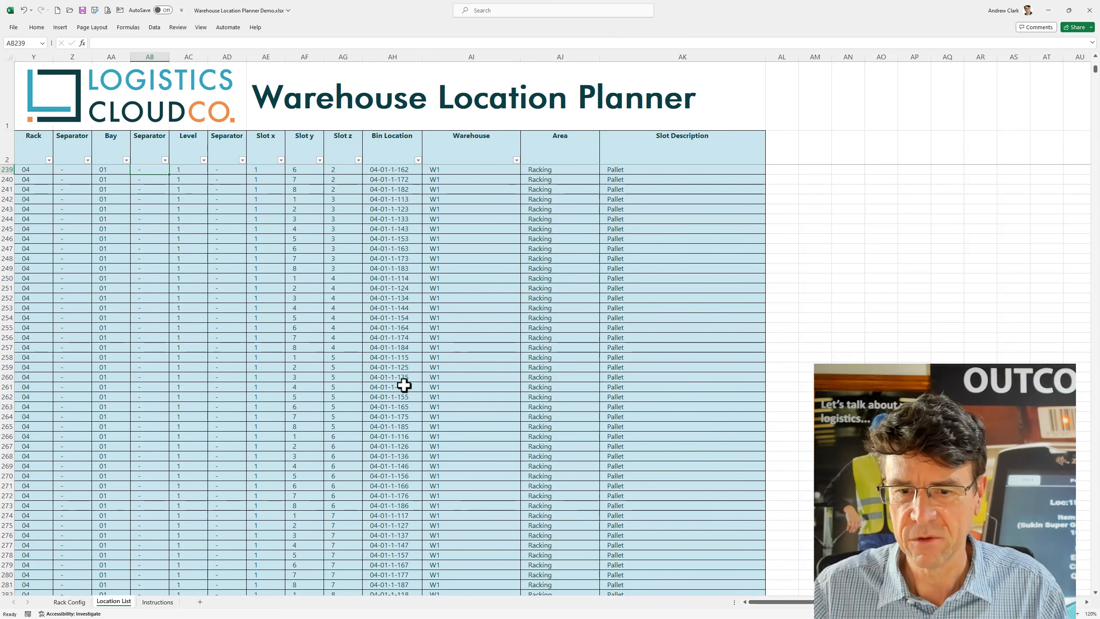
pyautogui.scroll(-4, 404, 384)
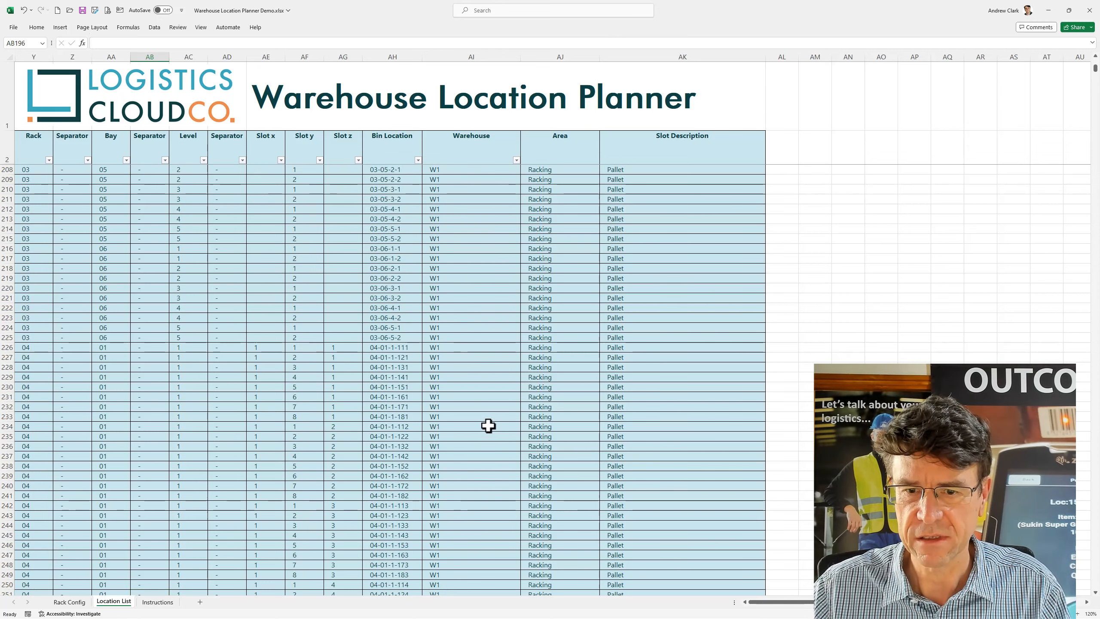
pyautogui.scroll(-2, 405, 408)
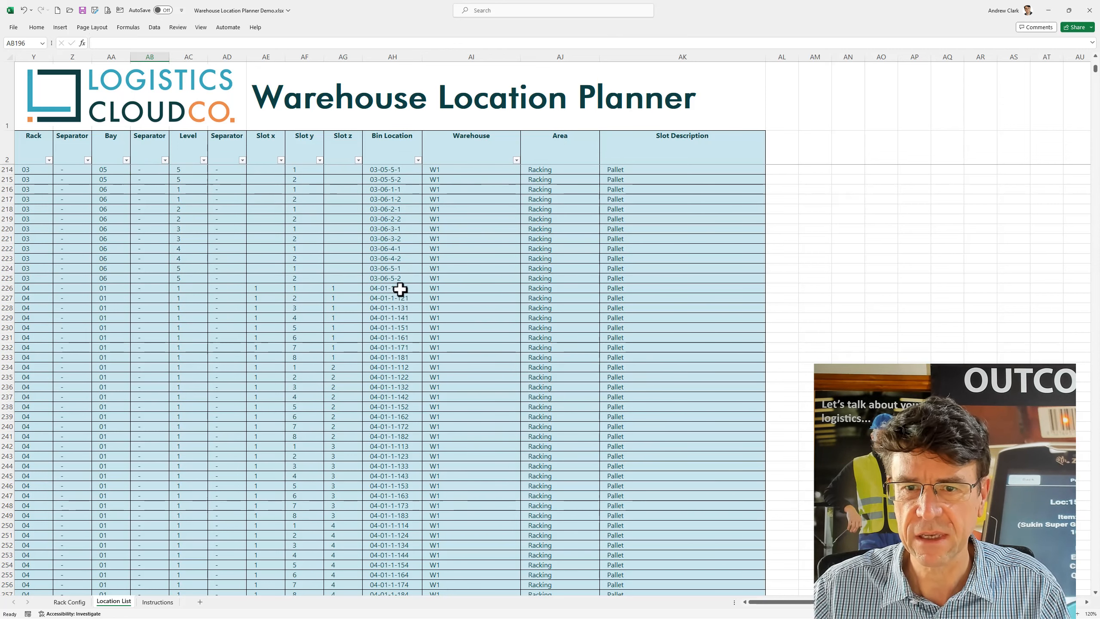
# Change the slot description of the first rack 04 entry in row 8 of Rack Config to Storeganizer
pyautogui.click(68, 602)
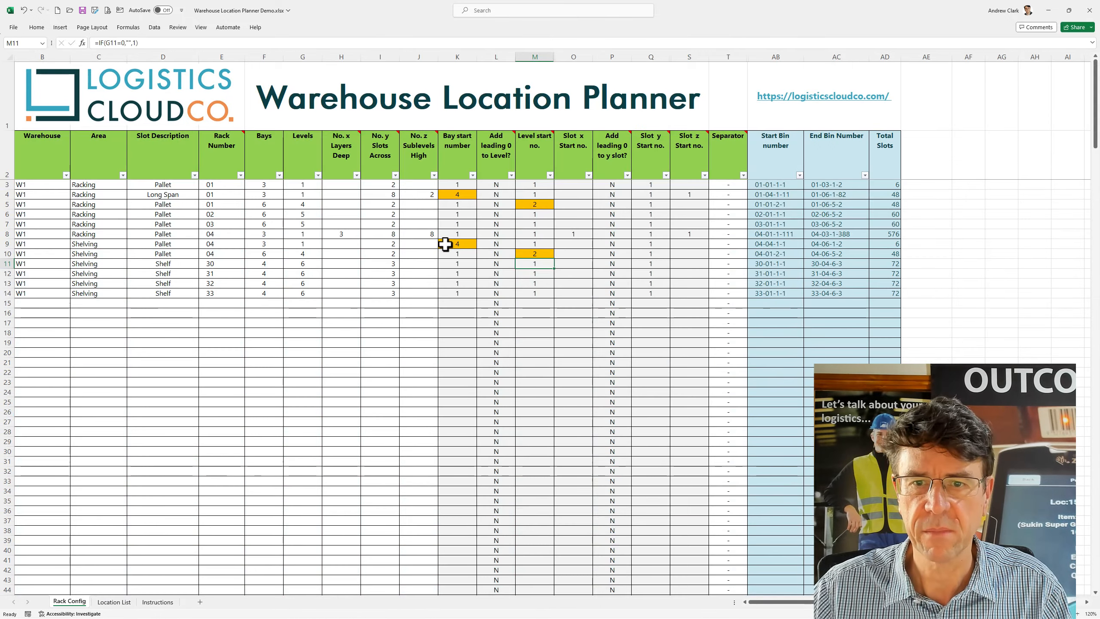
pyautogui.click(178, 234)
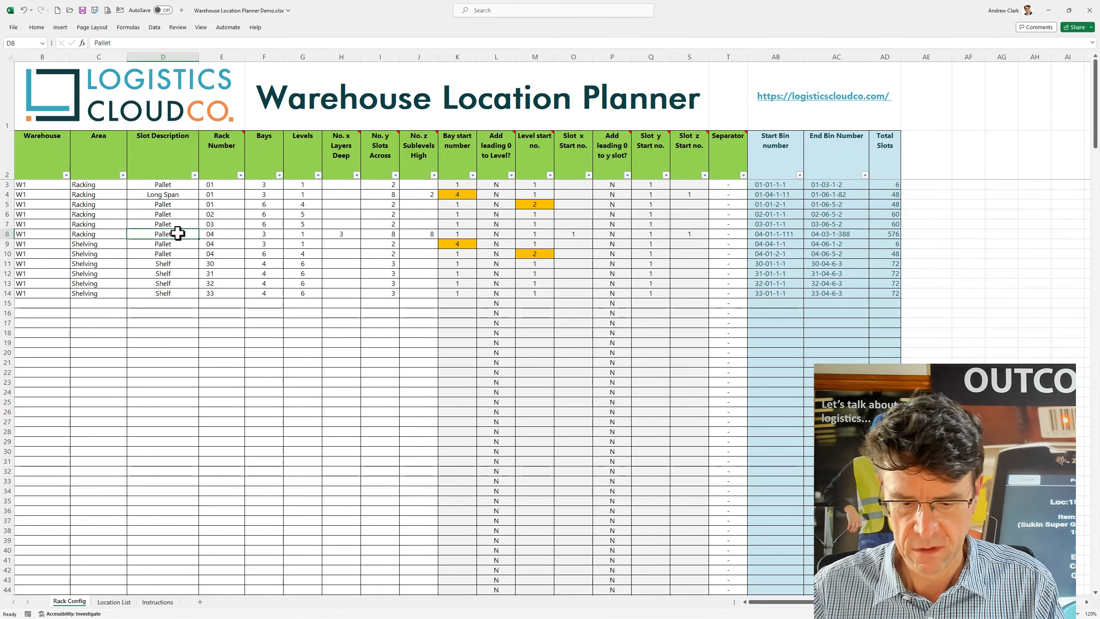
pyautogui.write('Store')
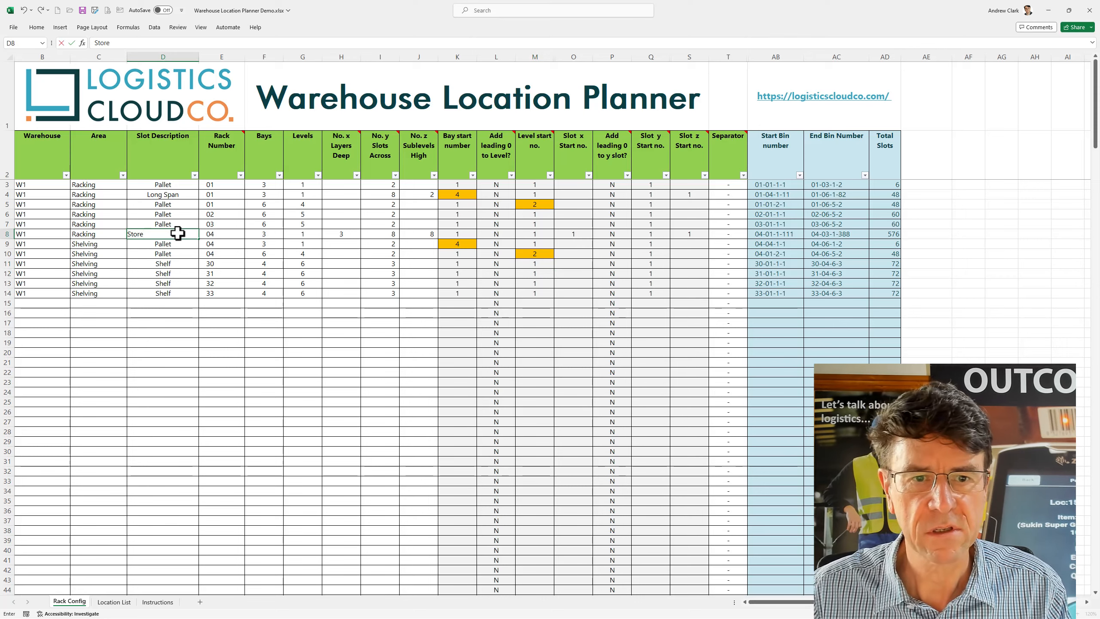
pyautogui.write('ganizer')
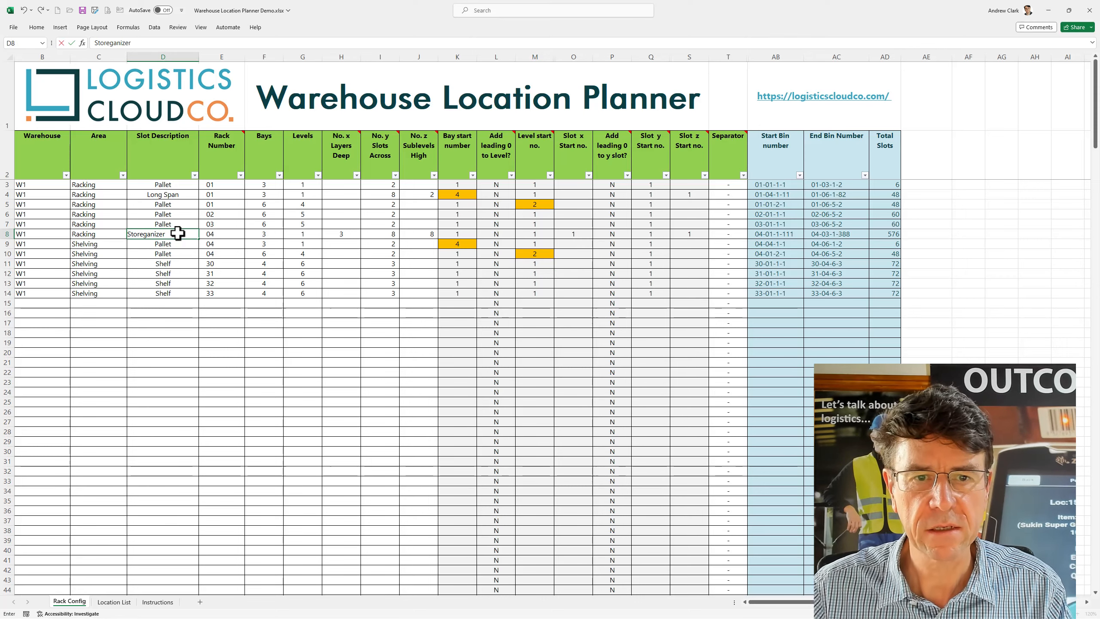
# Examine rack 04 bay 01's Storeganizer bin locations in the Location List, checking the x, y and z slot numbering through to bay 02
pyautogui.click(114, 602)
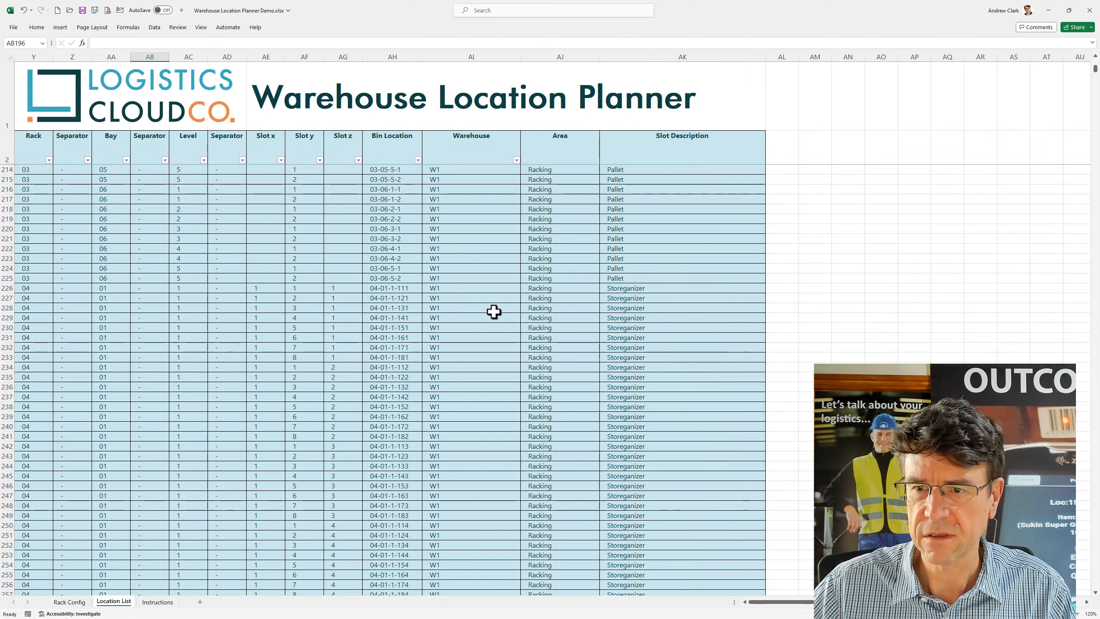
pyautogui.click(412, 290)
pyautogui.scroll(-2, 412, 290)
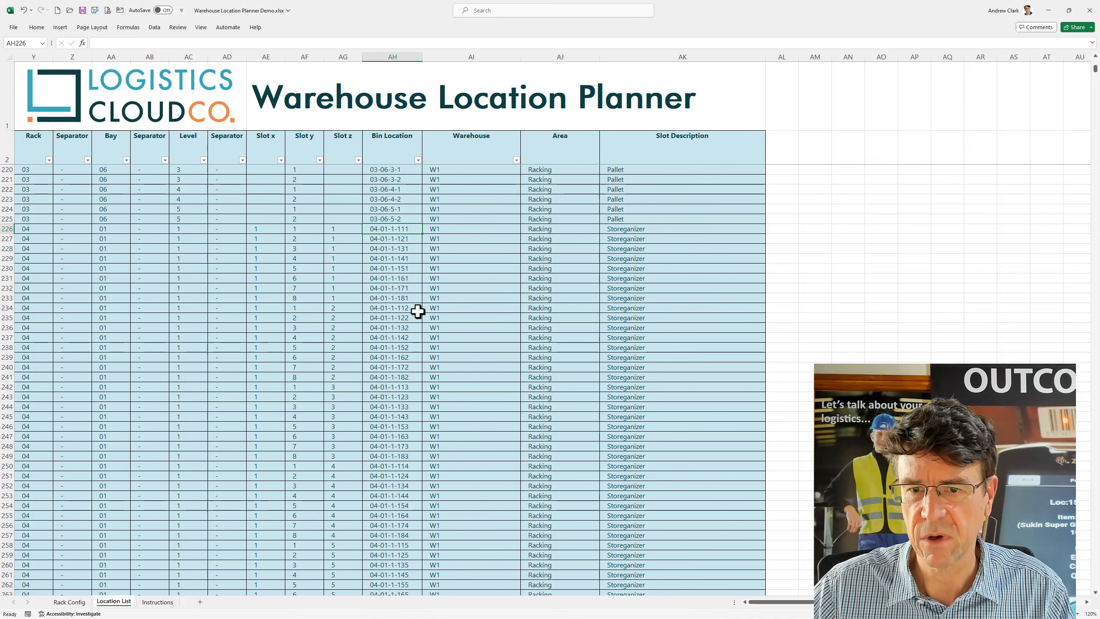
pyautogui.scroll(-4, 403, 331)
pyautogui.scroll(2, 402, 332)
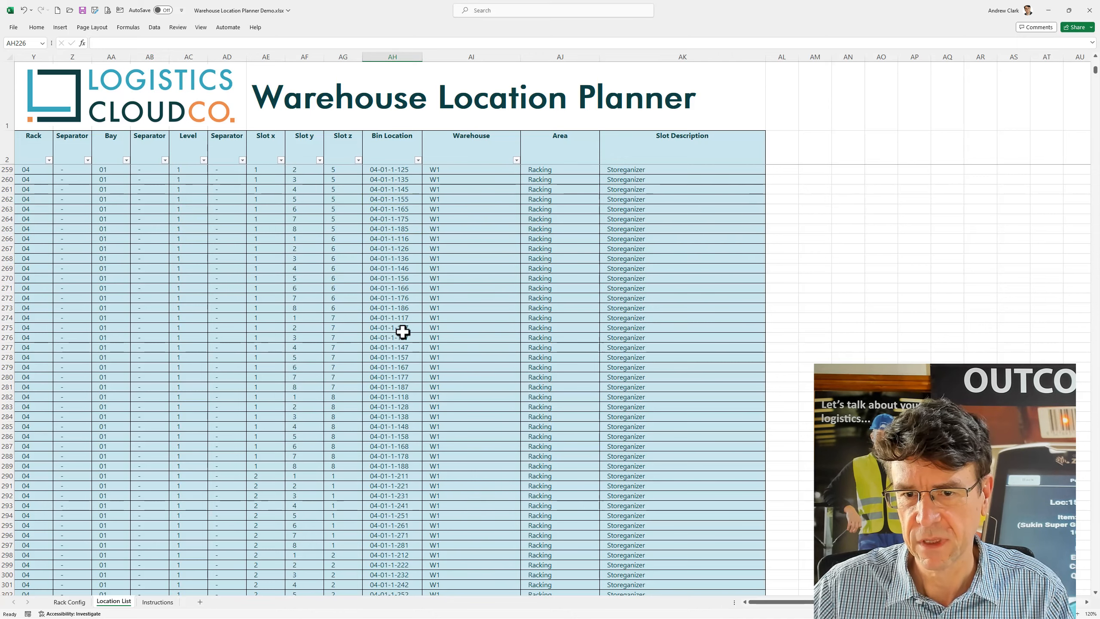
pyautogui.scroll(-19, 406, 327)
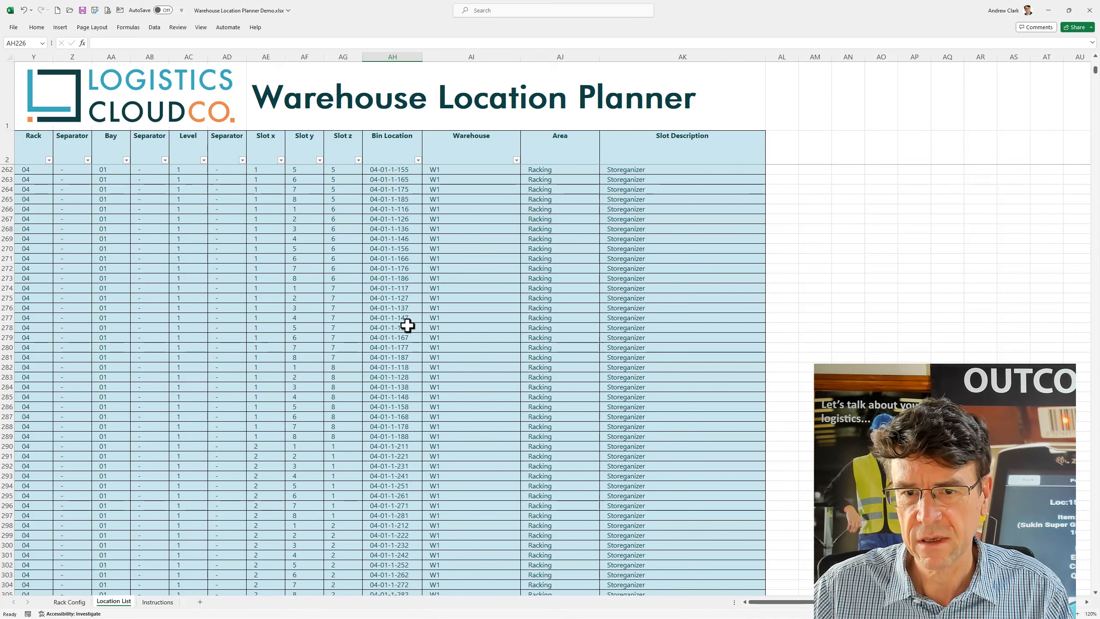
pyautogui.scroll(-5, 407, 325)
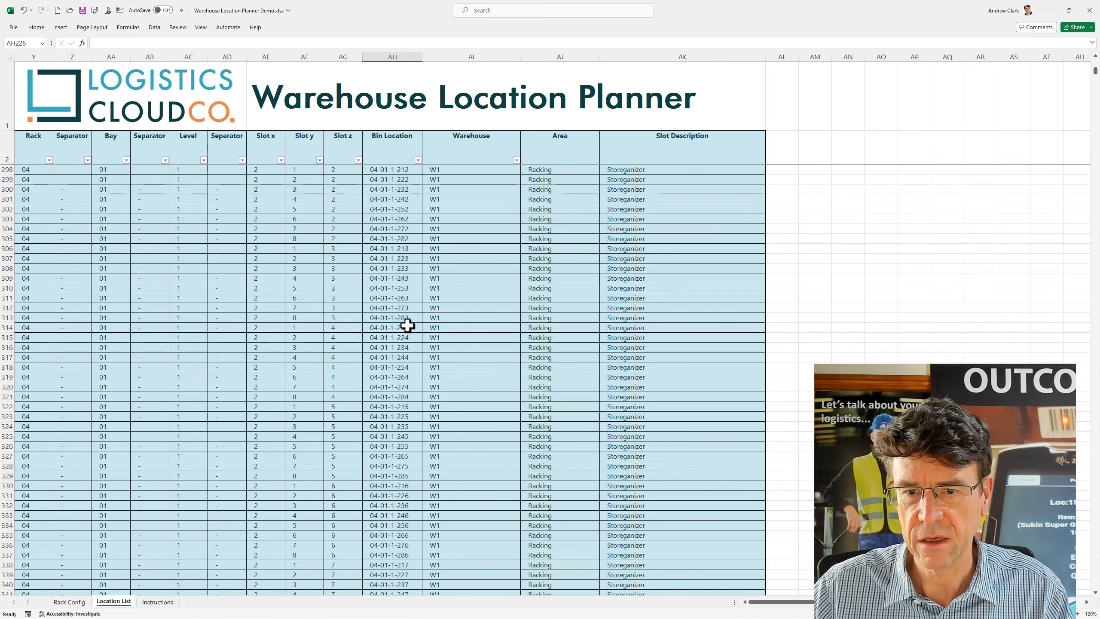
pyautogui.scroll(-16, 407, 325)
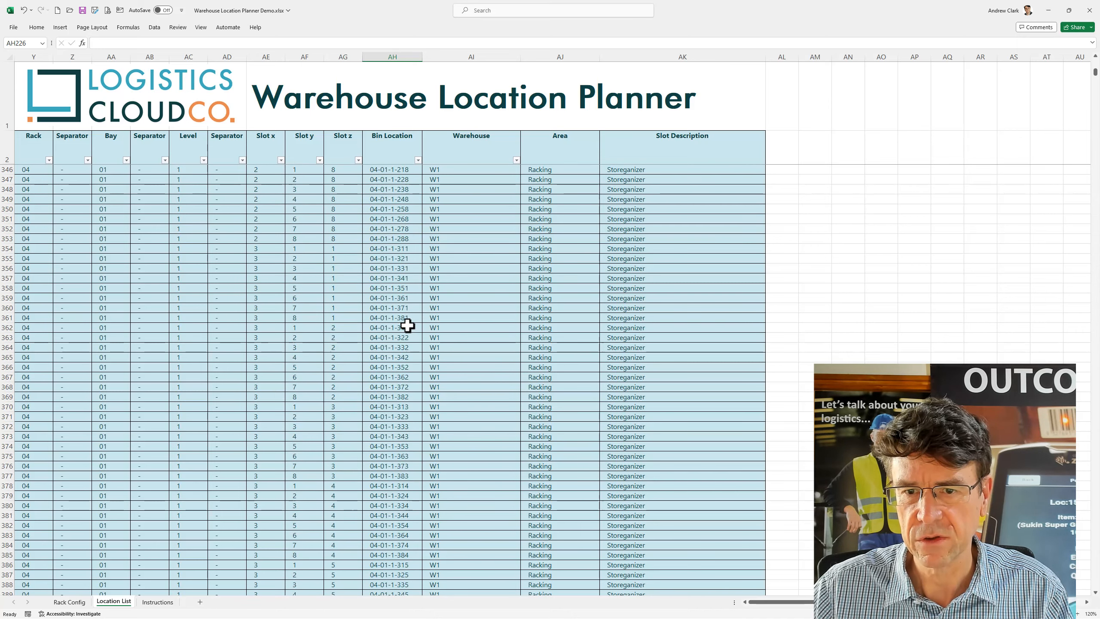
pyautogui.scroll(-17, 407, 325)
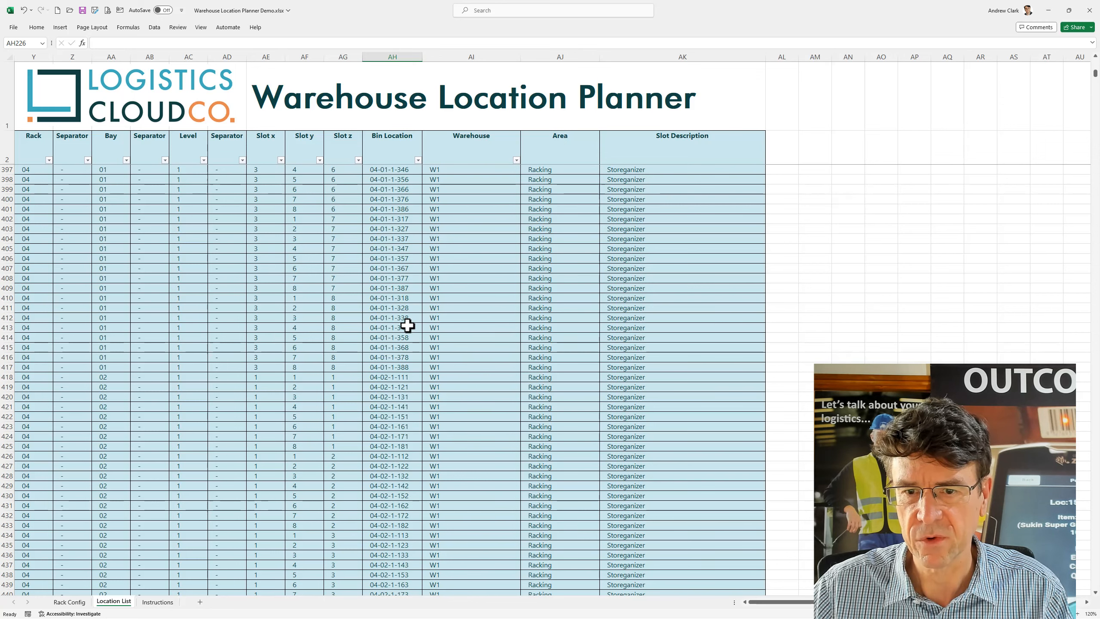
pyautogui.scroll(-5, 407, 325)
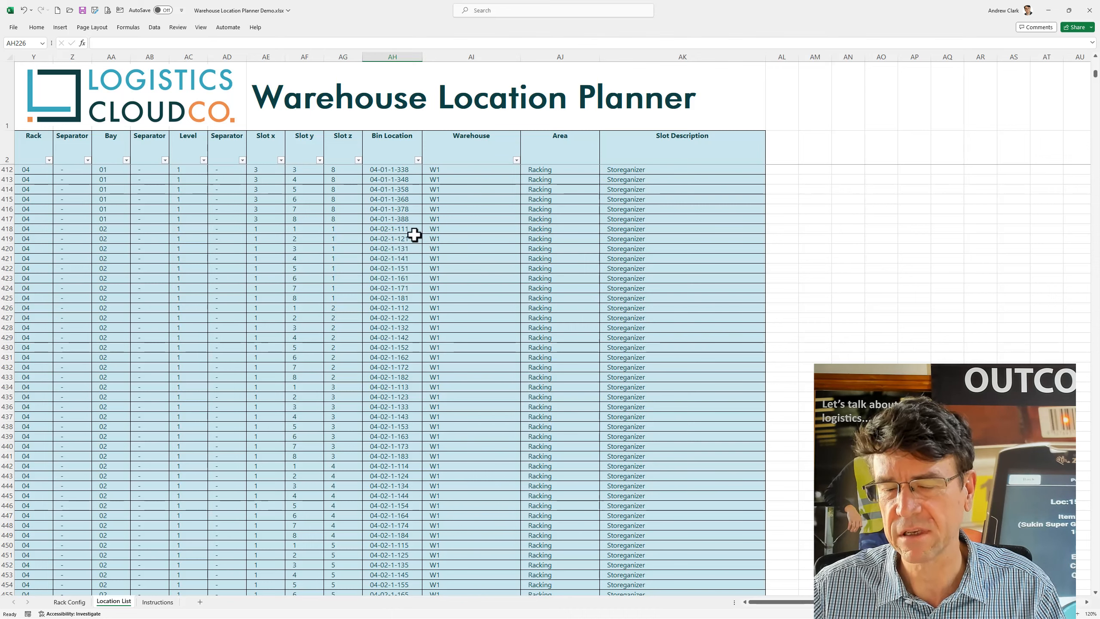
# Review rack 04 bay 02's Storeganizer bin locations, starting from 04-02-1-111
pyautogui.click(402, 228)
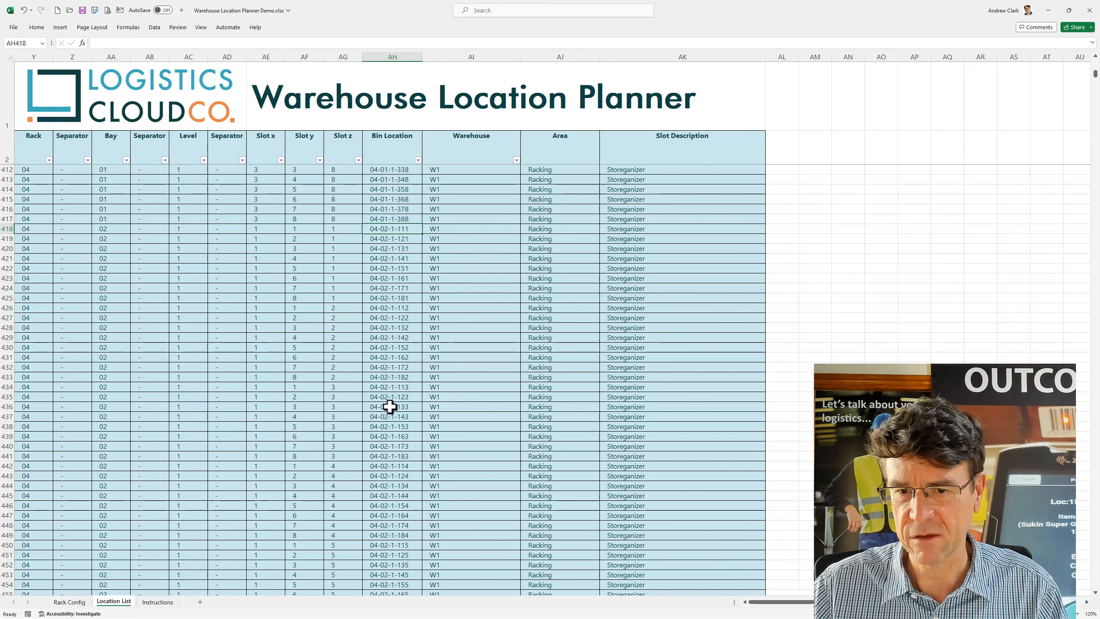
pyautogui.scroll(-5, 404, 381)
pyautogui.scroll(-9, 404, 382)
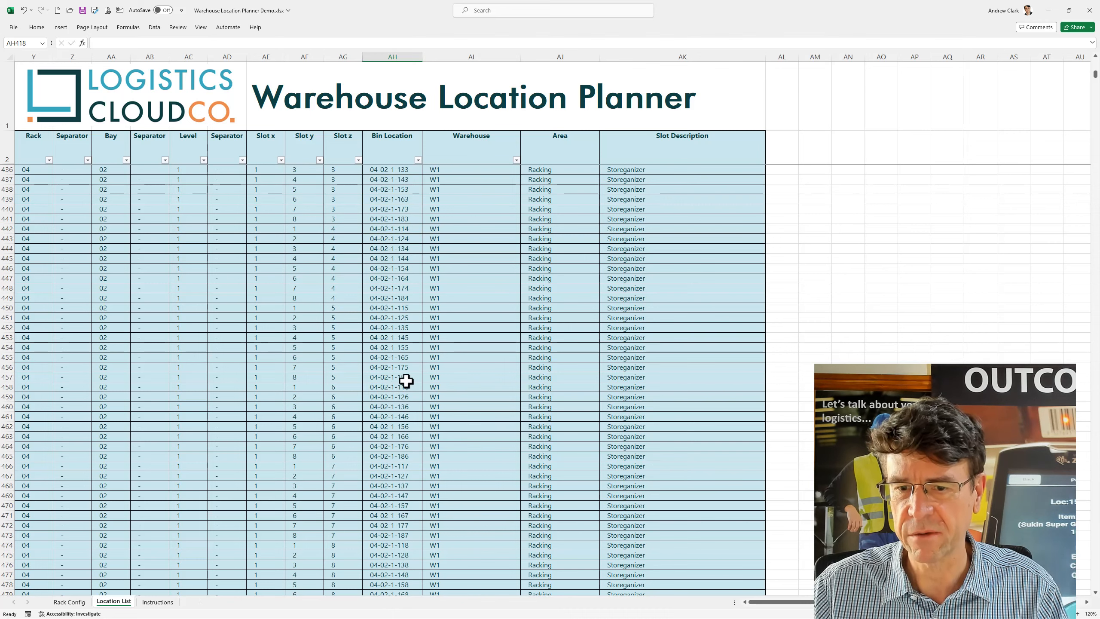
pyautogui.scroll(-5, 406, 380)
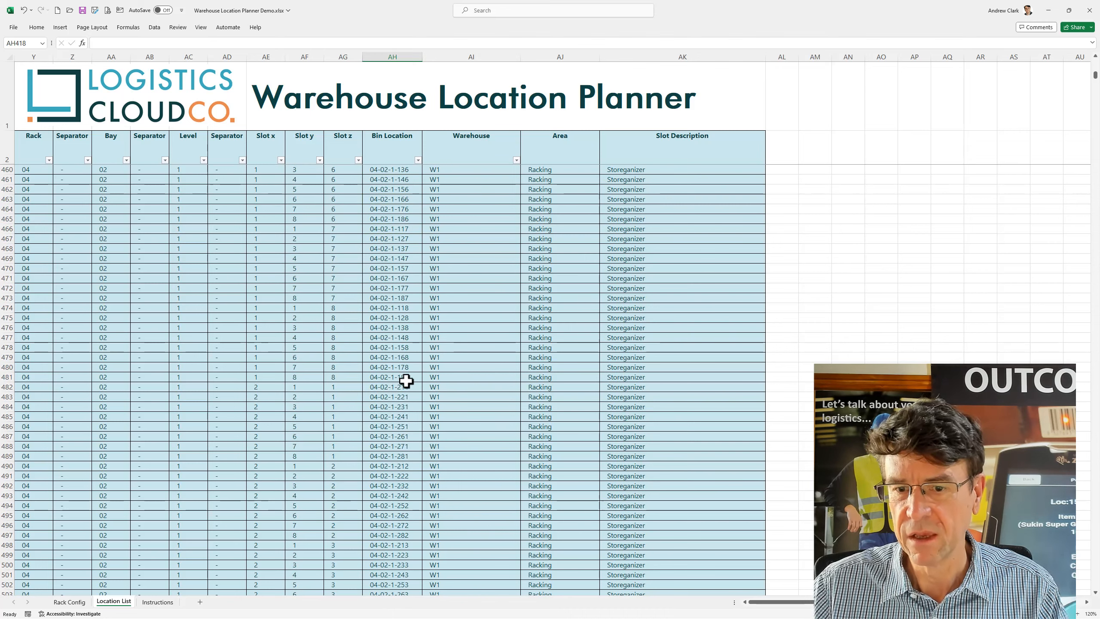
# Examine rack 04's remaining bay 02 Storeganizer bin locations in the Location List, checking the slot numbering on into bay 03
pyautogui.scroll(-13, 405, 378)
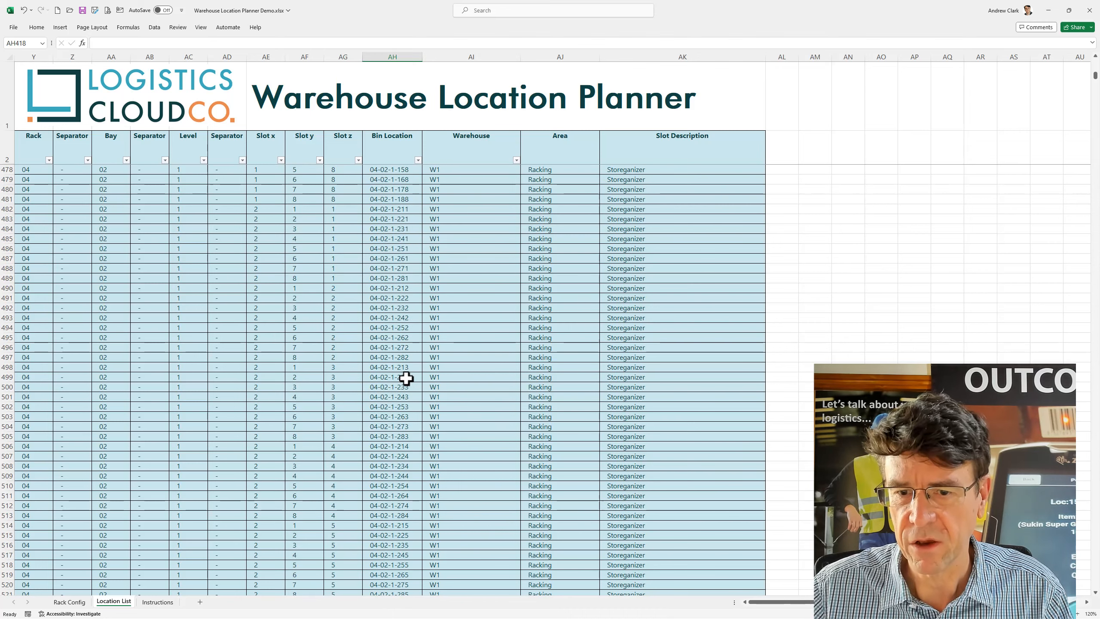
pyautogui.scroll(-7, 405, 379)
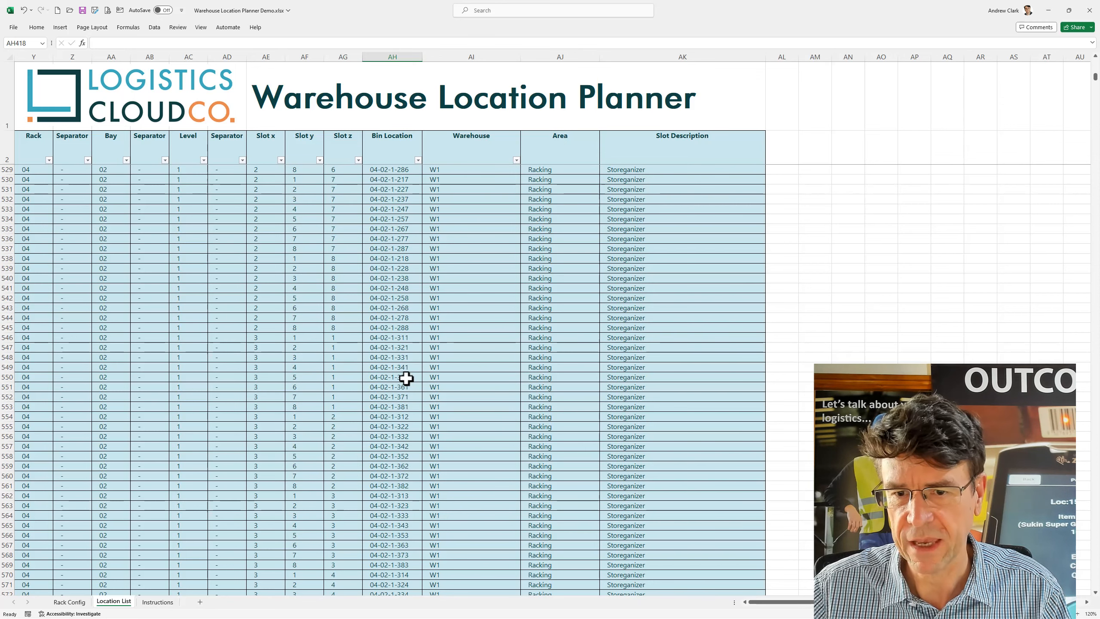
pyautogui.scroll(-6, 406, 378)
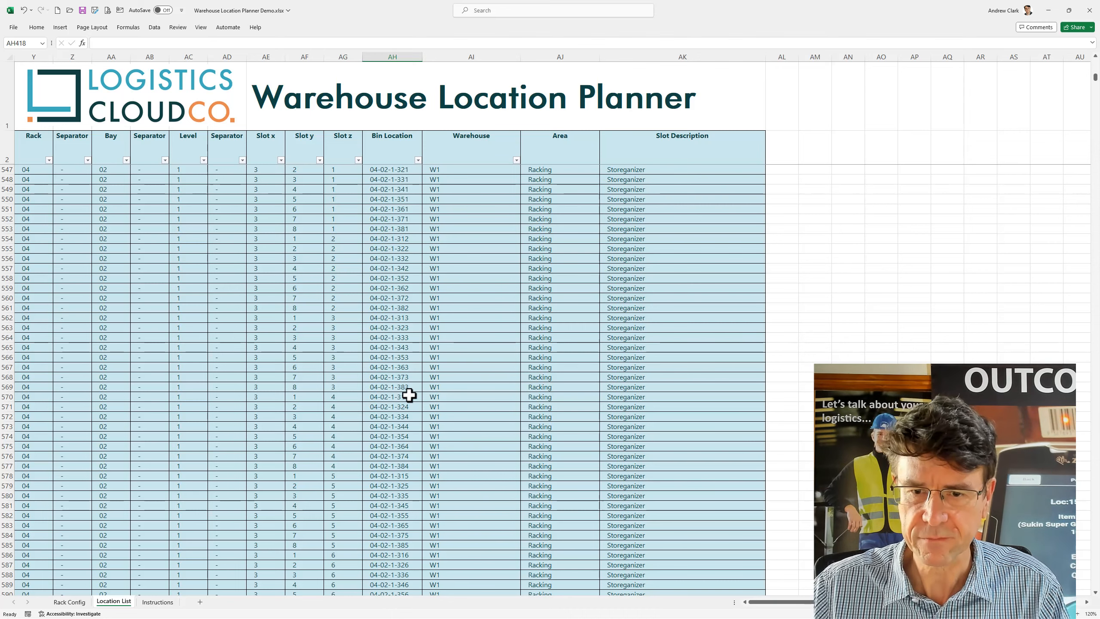
pyautogui.scroll(-8, 407, 398)
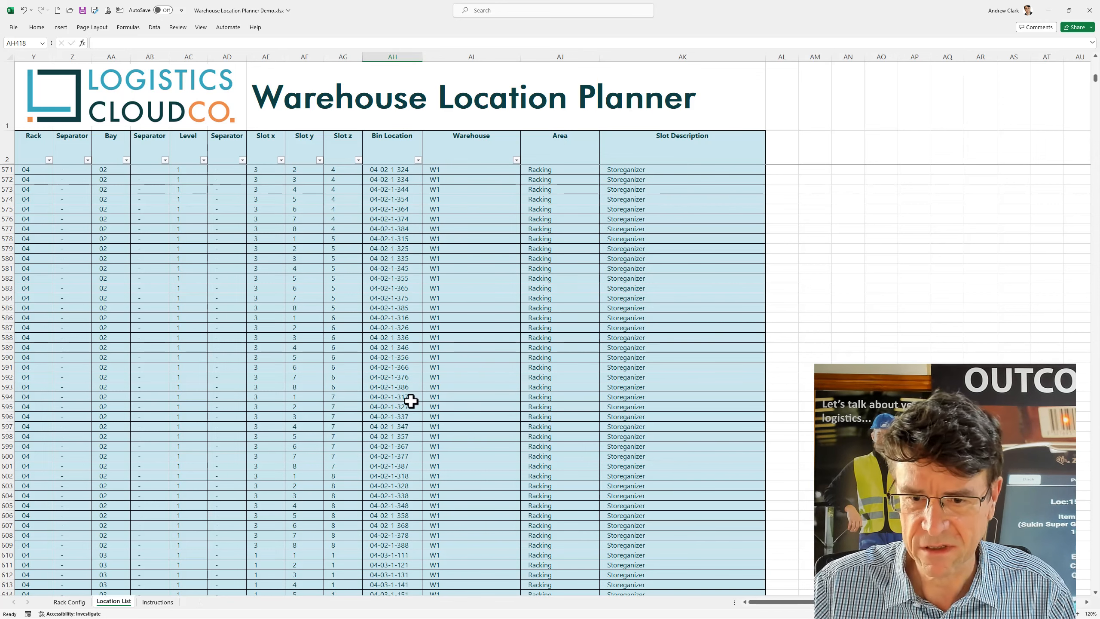
pyautogui.scroll(-3, 410, 401)
pyautogui.scroll(-10, 410, 402)
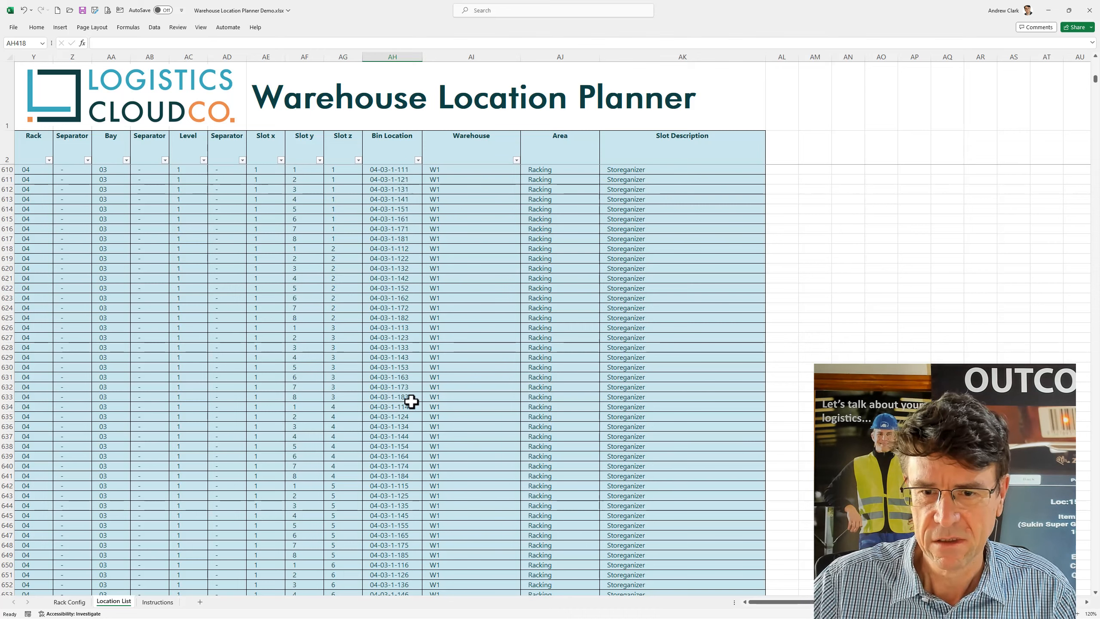
pyautogui.scroll(-13, 410, 404)
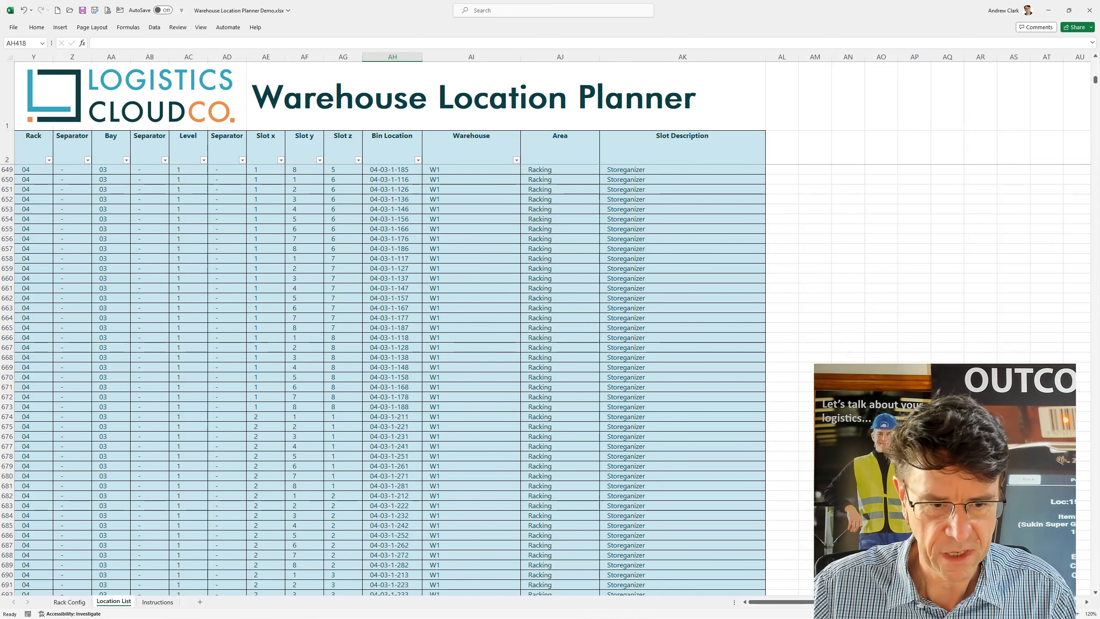
# Review the Rack Config entries, and check the Location List from rack 04 bay 03 through racks 30 to 33 to its last bin location
pyautogui.click(69, 603)
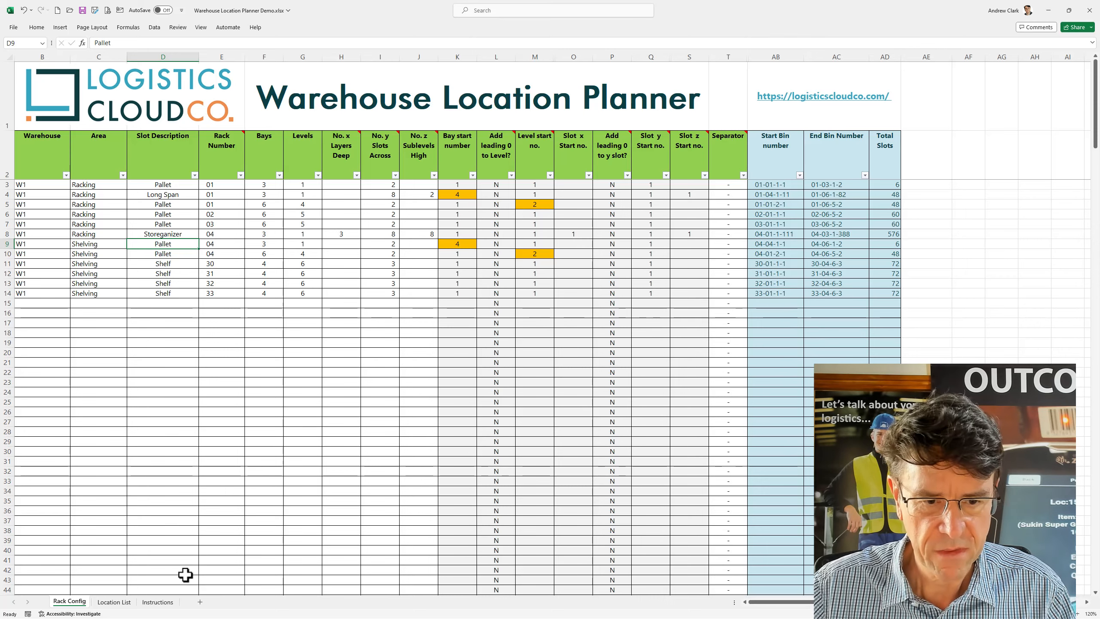
pyautogui.click(113, 603)
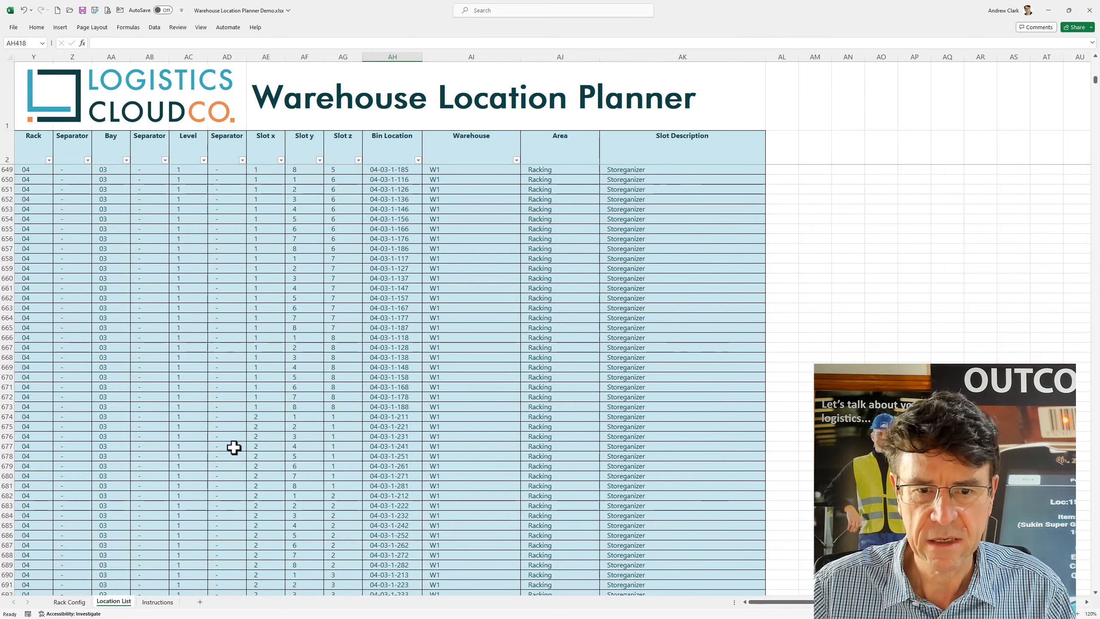
pyautogui.scroll(-16, 234, 440)
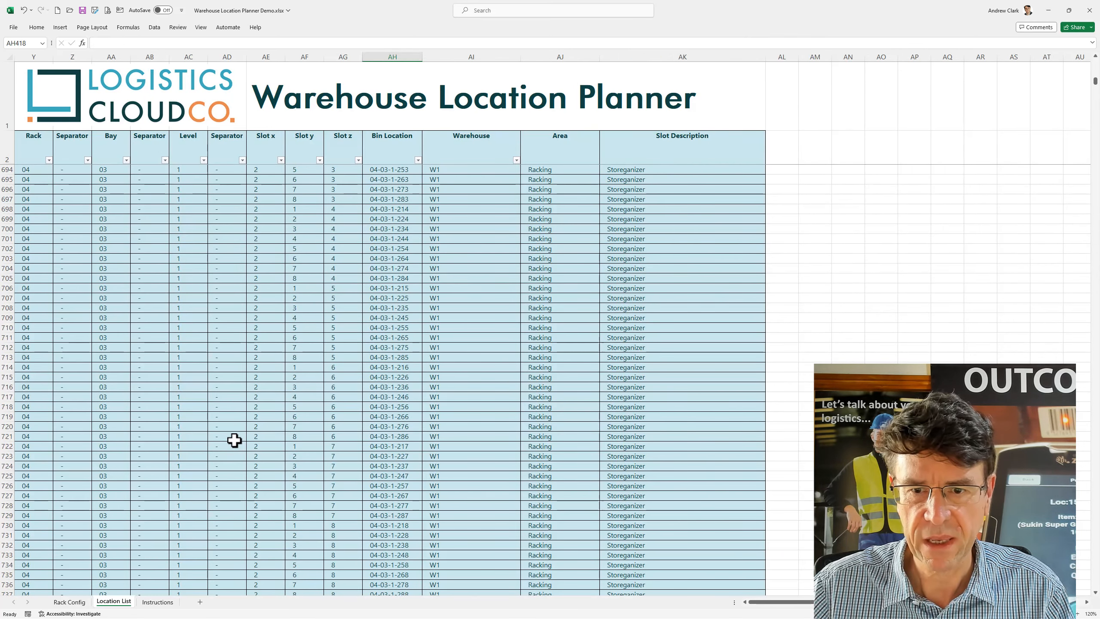
pyautogui.scroll(-20, 234, 441)
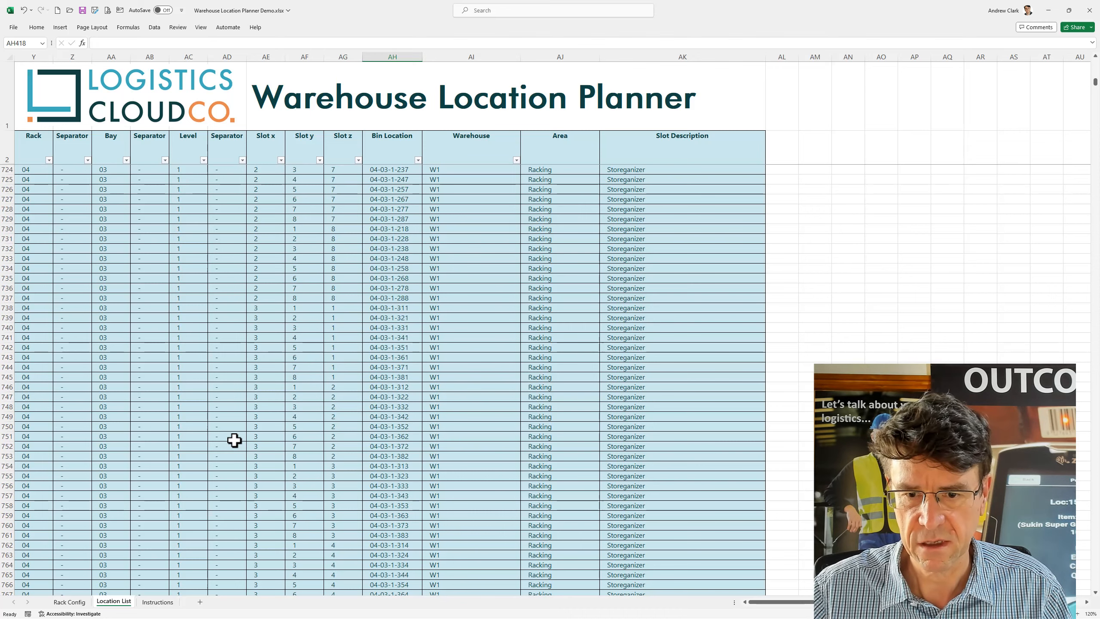
pyautogui.scroll(-20, 234, 440)
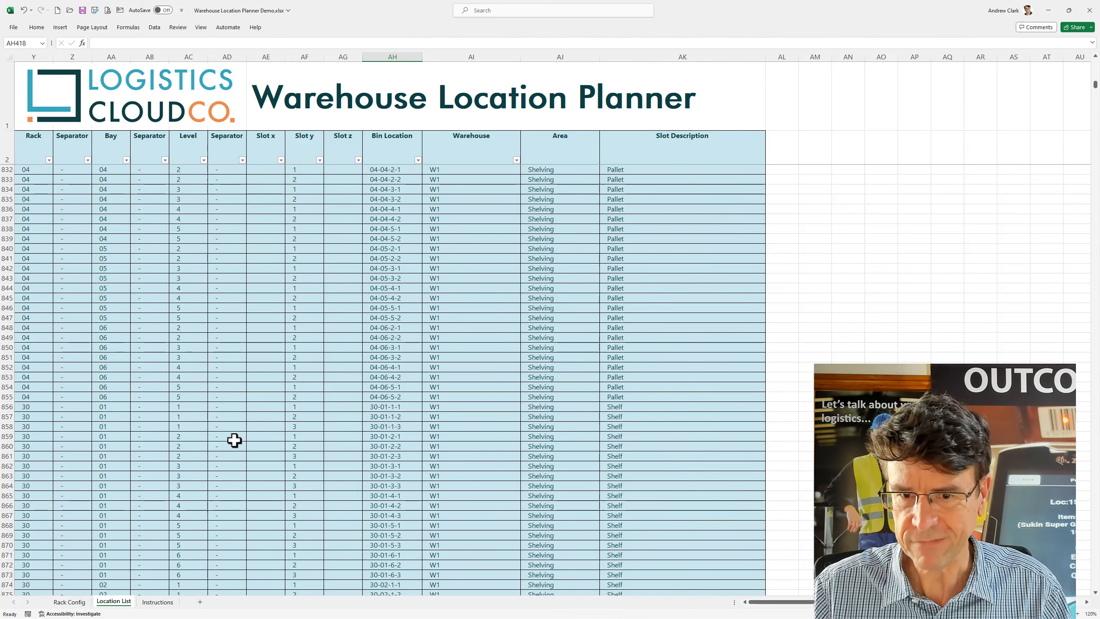
pyautogui.scroll(-6, 234, 441)
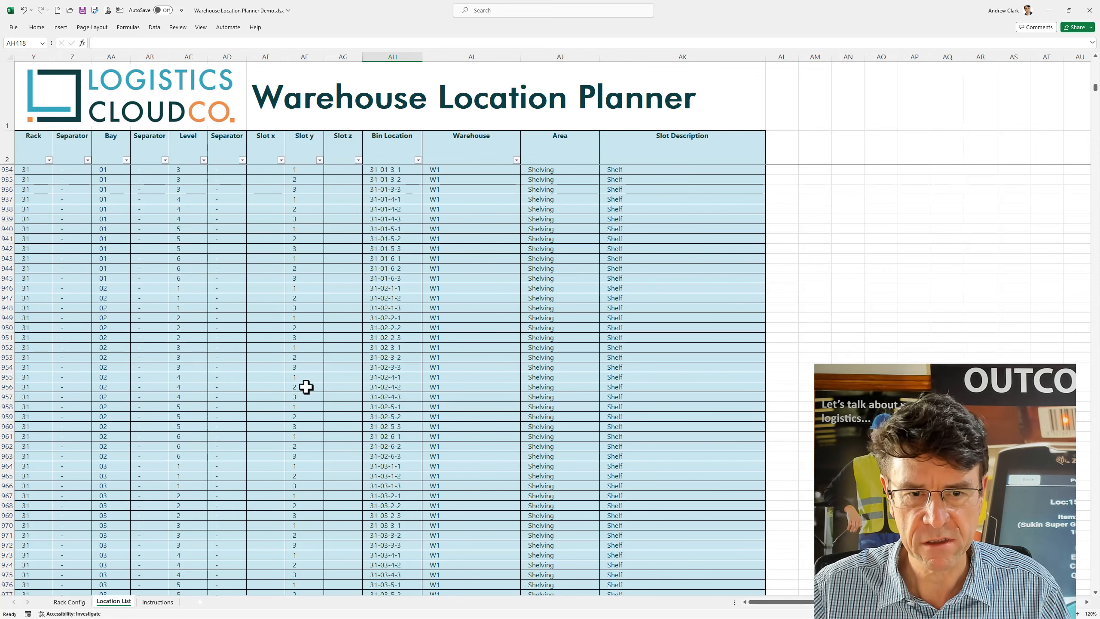
pyautogui.scroll(-4, 396, 440)
pyautogui.scroll(-17, 396, 438)
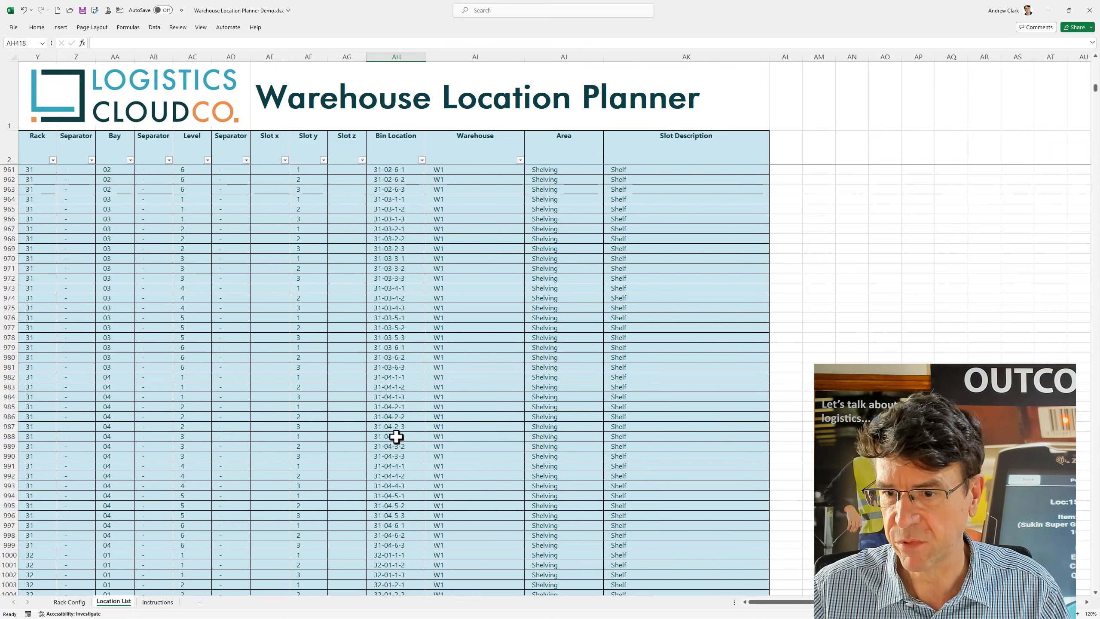
pyautogui.scroll(-17, 396, 437)
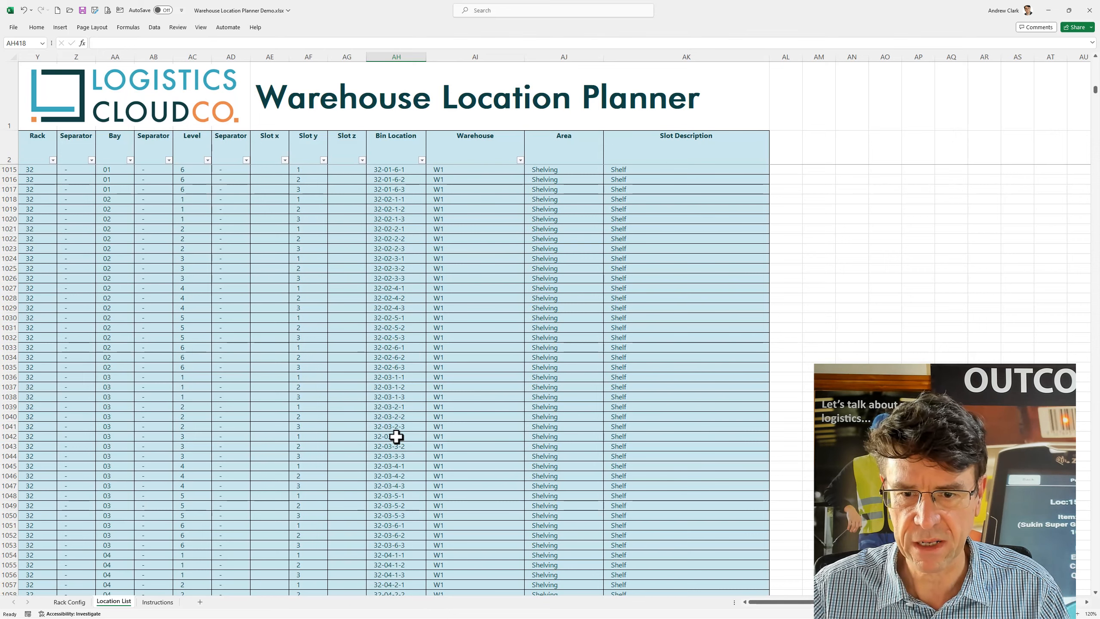
pyautogui.scroll(-20, 379, 444)
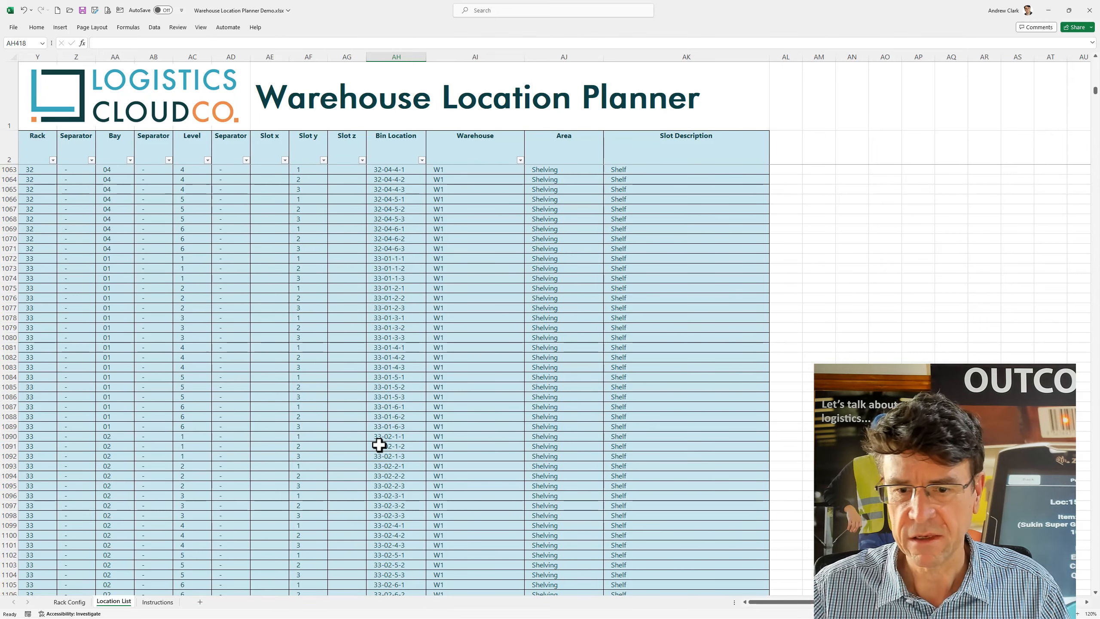
pyautogui.scroll(20, 379, 444)
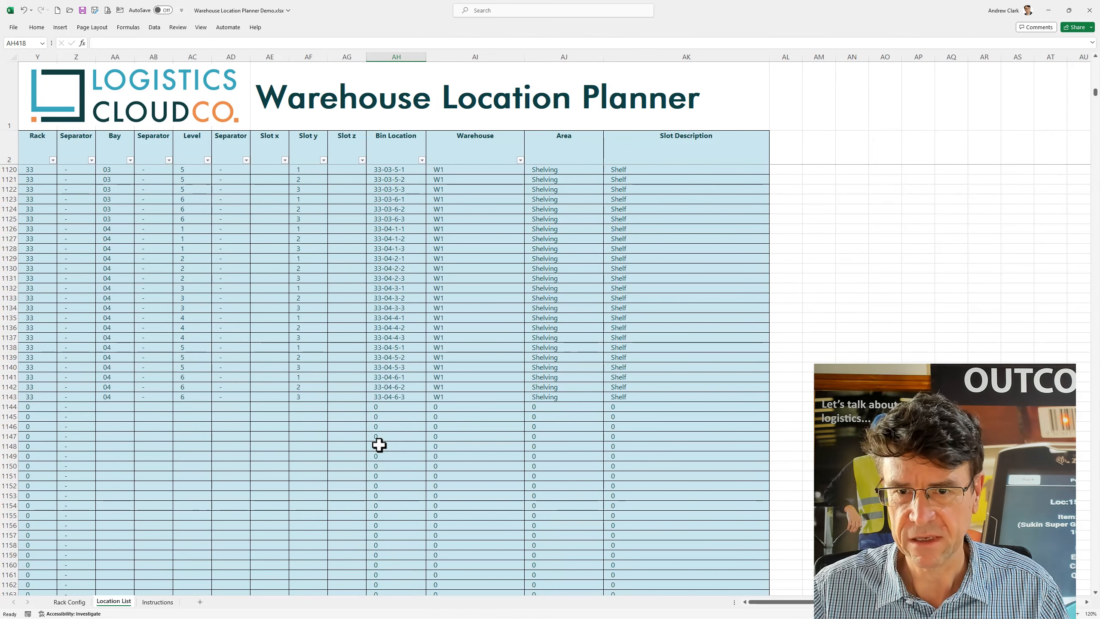
# Return to Rack Config and select the No. z Sublevels High cell for rack 33 in row 14
pyautogui.click(69, 602)
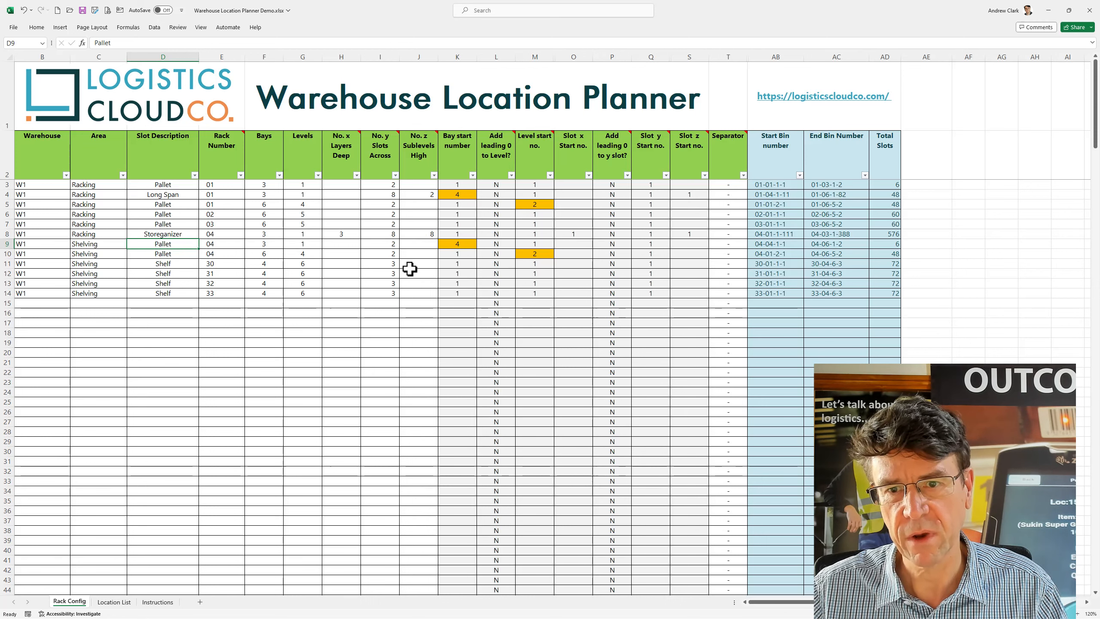
pyautogui.click(408, 292)
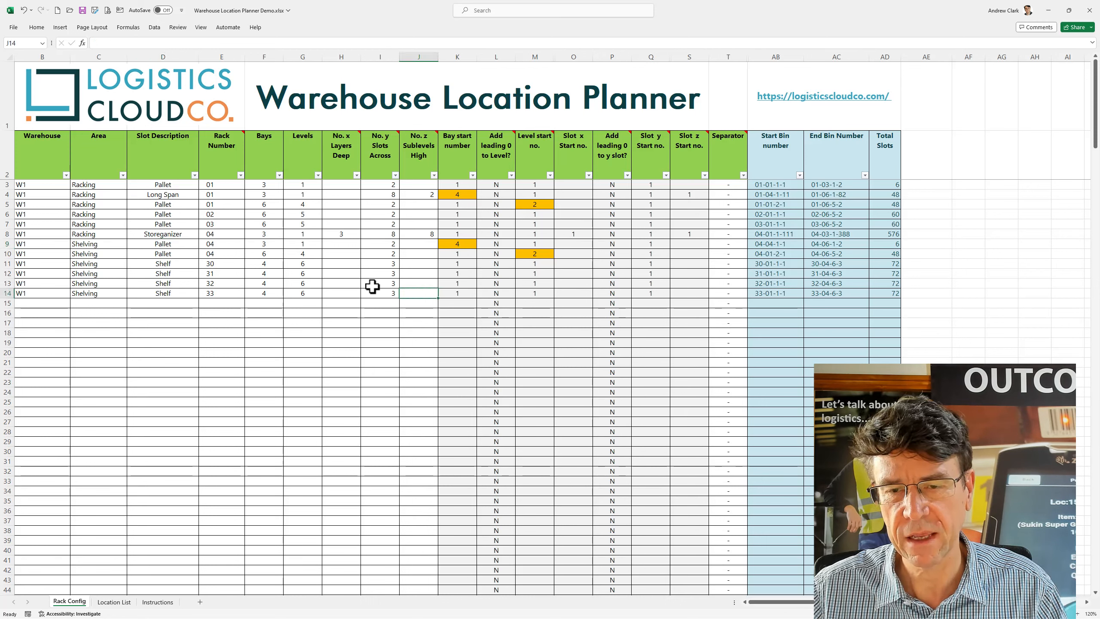